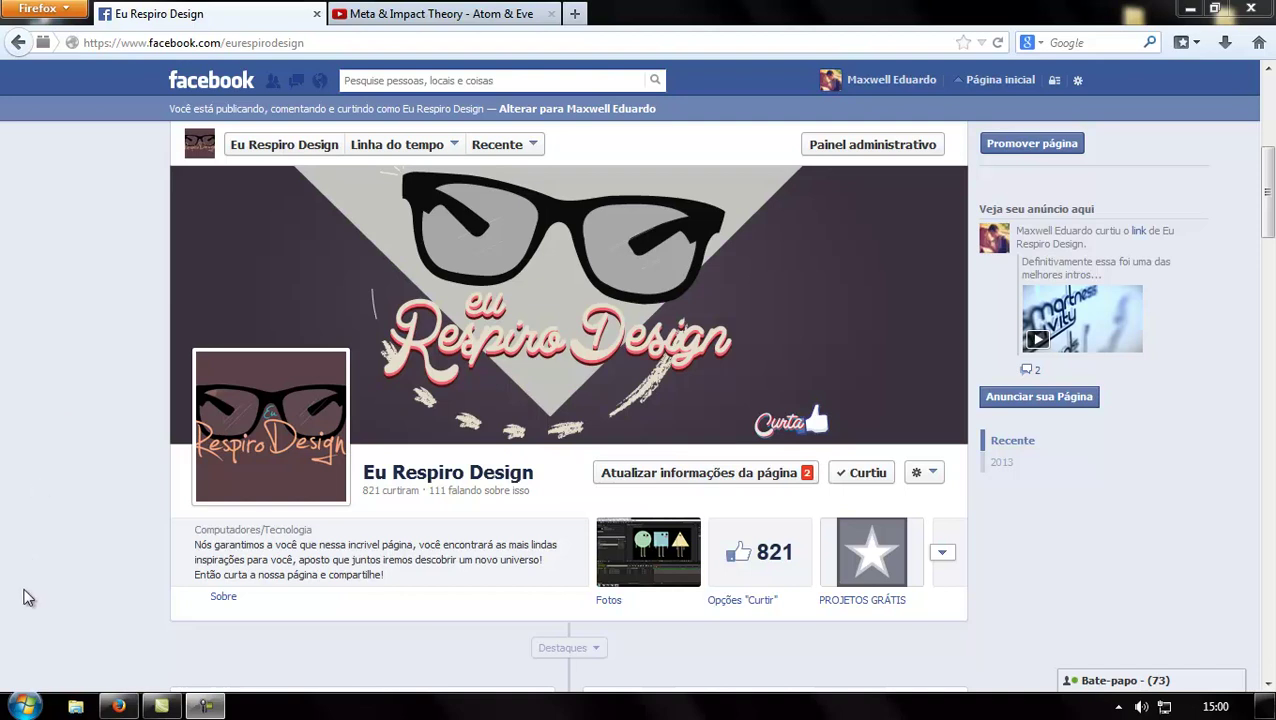
Launch Adobe After Effects CS6 from the Windows Start menu.
click(26, 708)
click(99, 378)
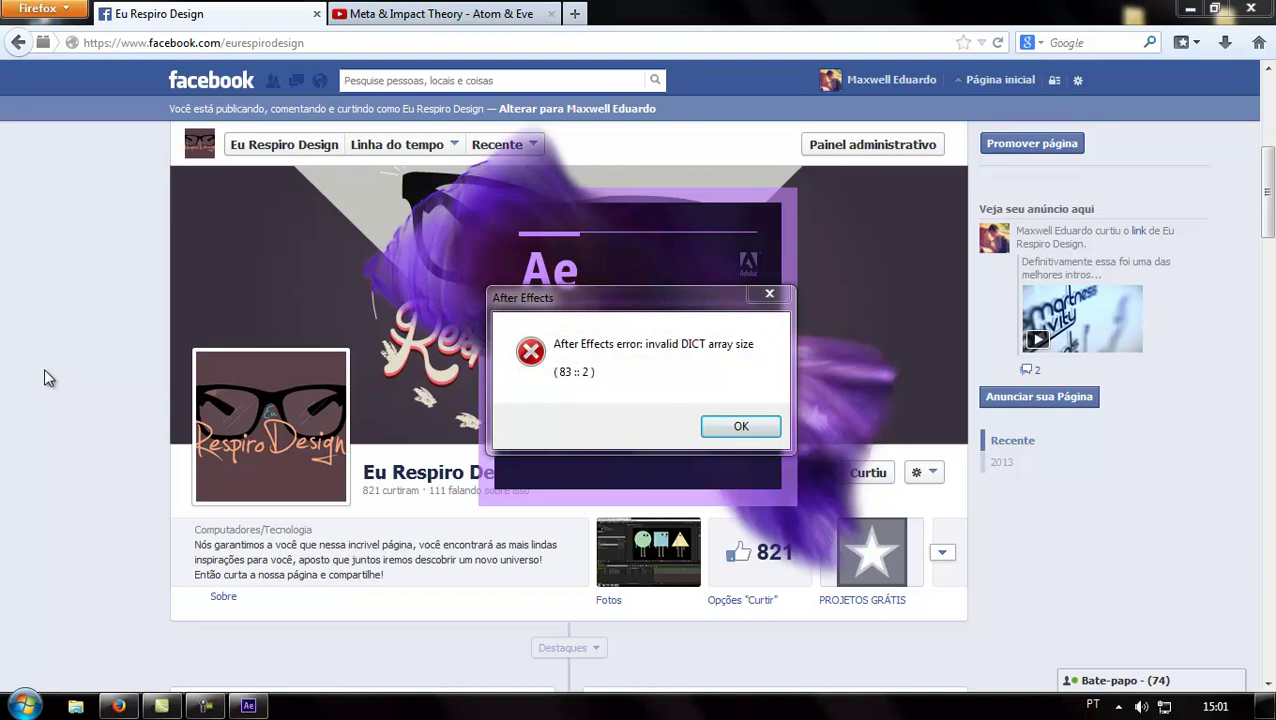
Move aside and dismiss the invalid DICT array size (83 :: 2) error.
drag(648, 296, 326, 205)
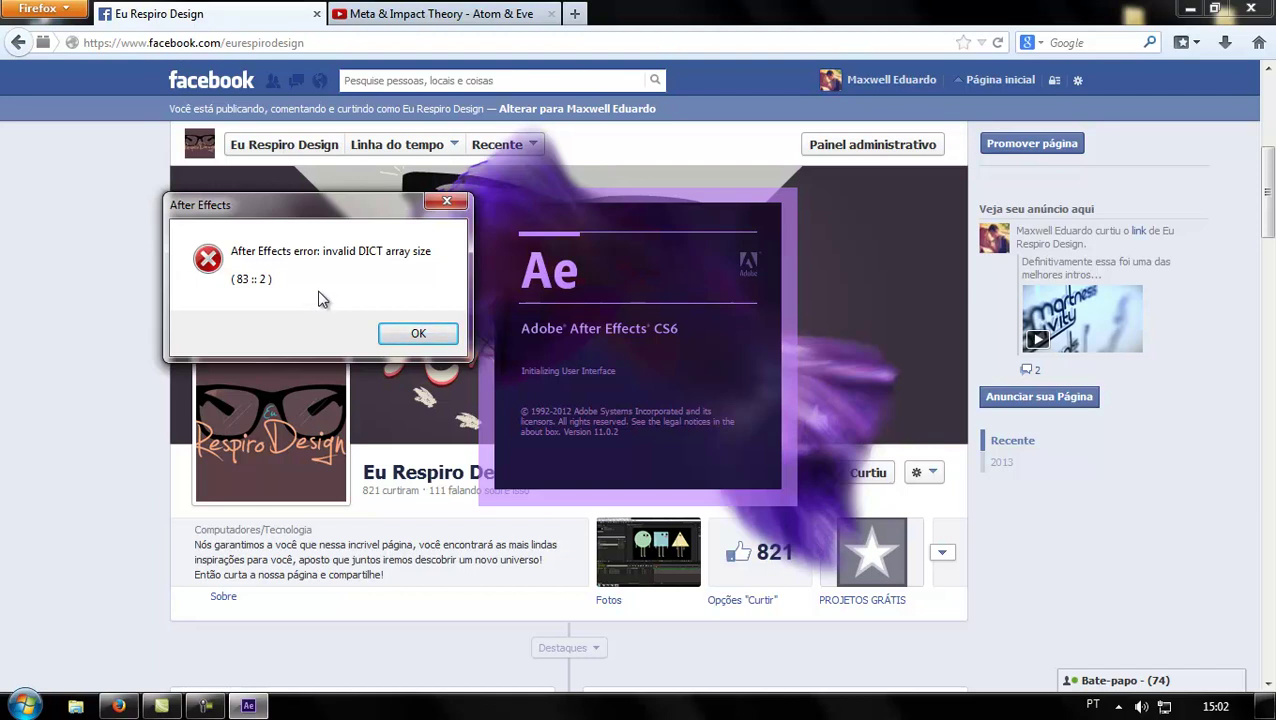
drag(322, 213, 282, 281)
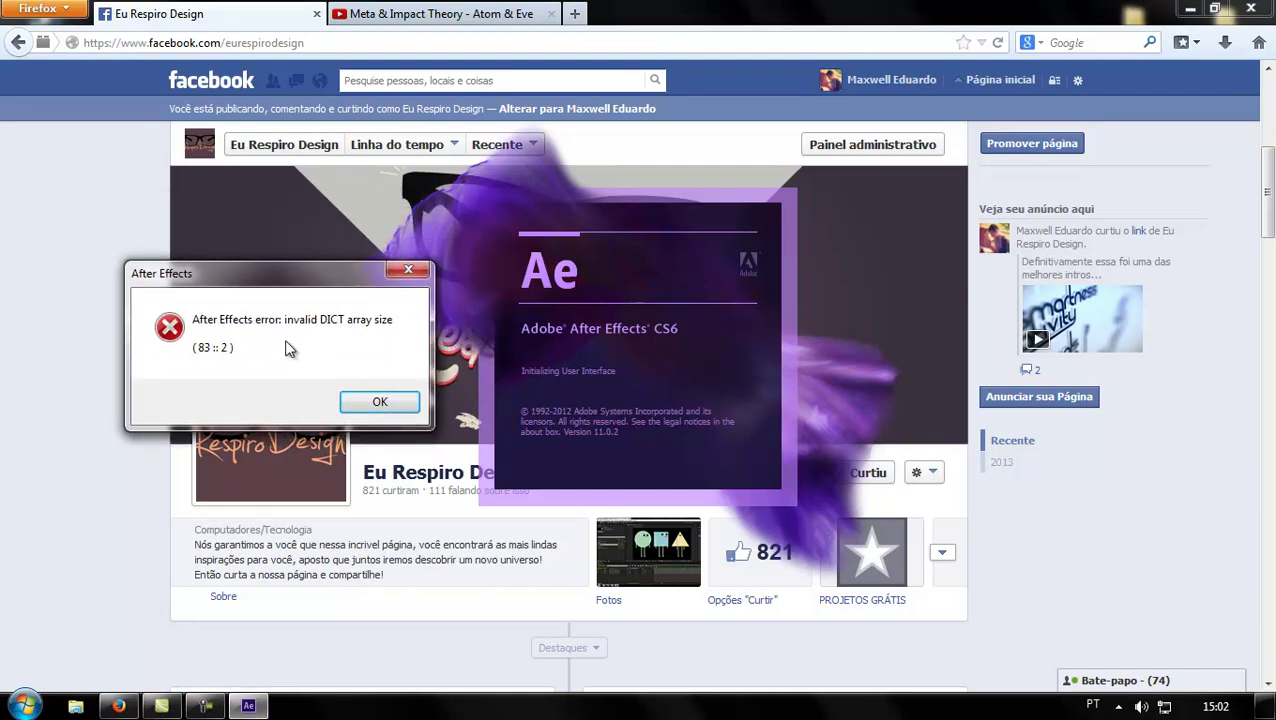
click(380, 402)
Move aside and dismiss the missing output plug-in warning.
mouse_move(719, 298)
mouse_down()
mouse_move(612, 455)
mouse_move(305, 177)
mouse_move(324, 127)
mouse_up()
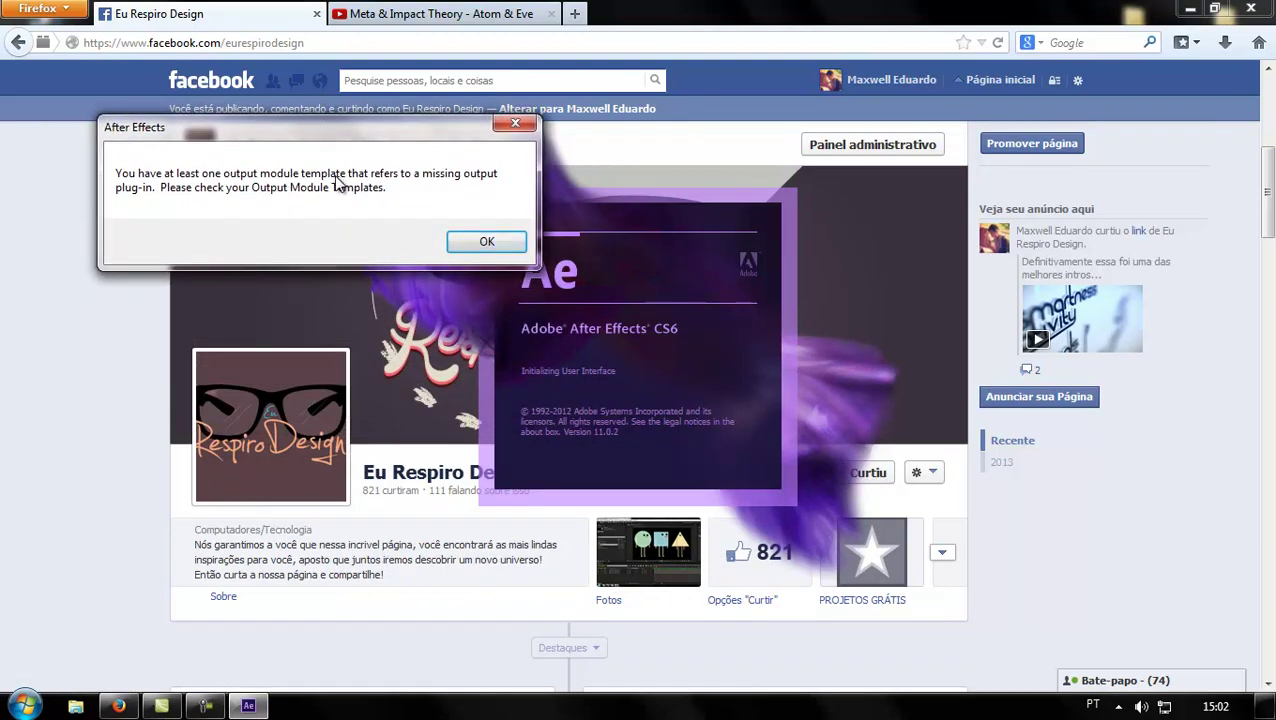
mouse_move(320, 133)
mouse_down()
mouse_move(663, 507)
mouse_move(351, 115)
mouse_move(328, 223)
mouse_up()
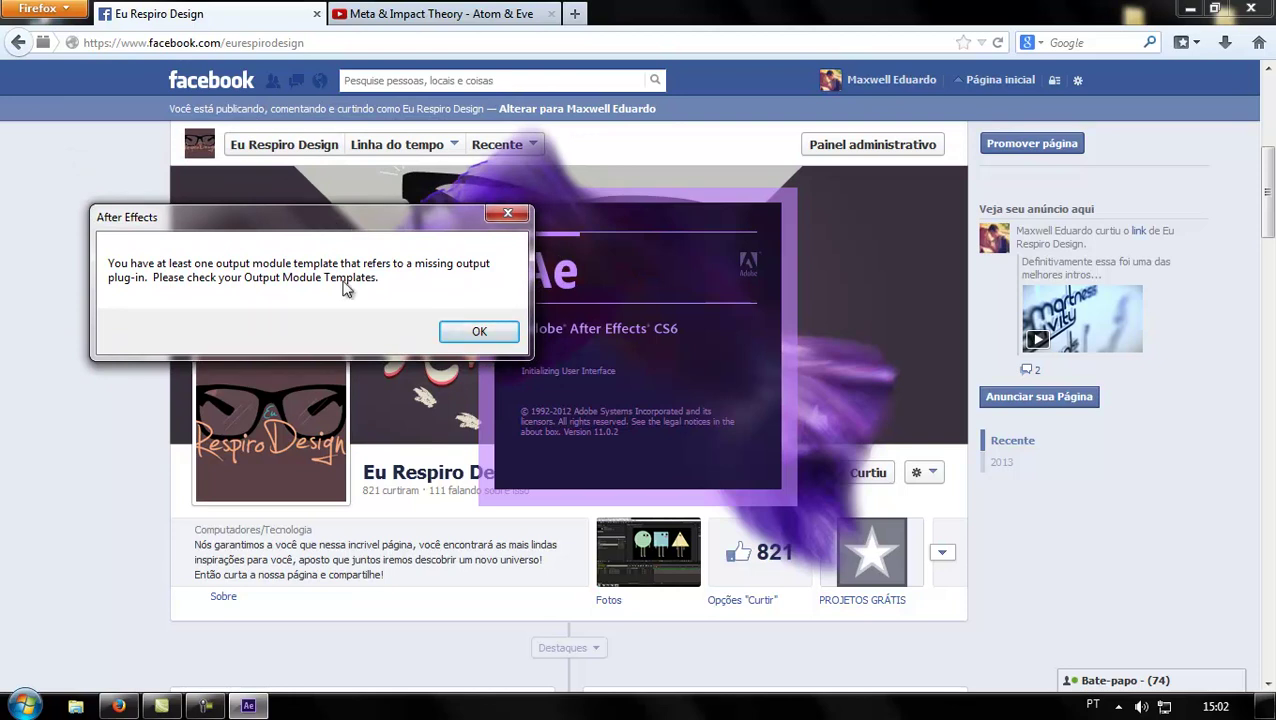
click(485, 333)
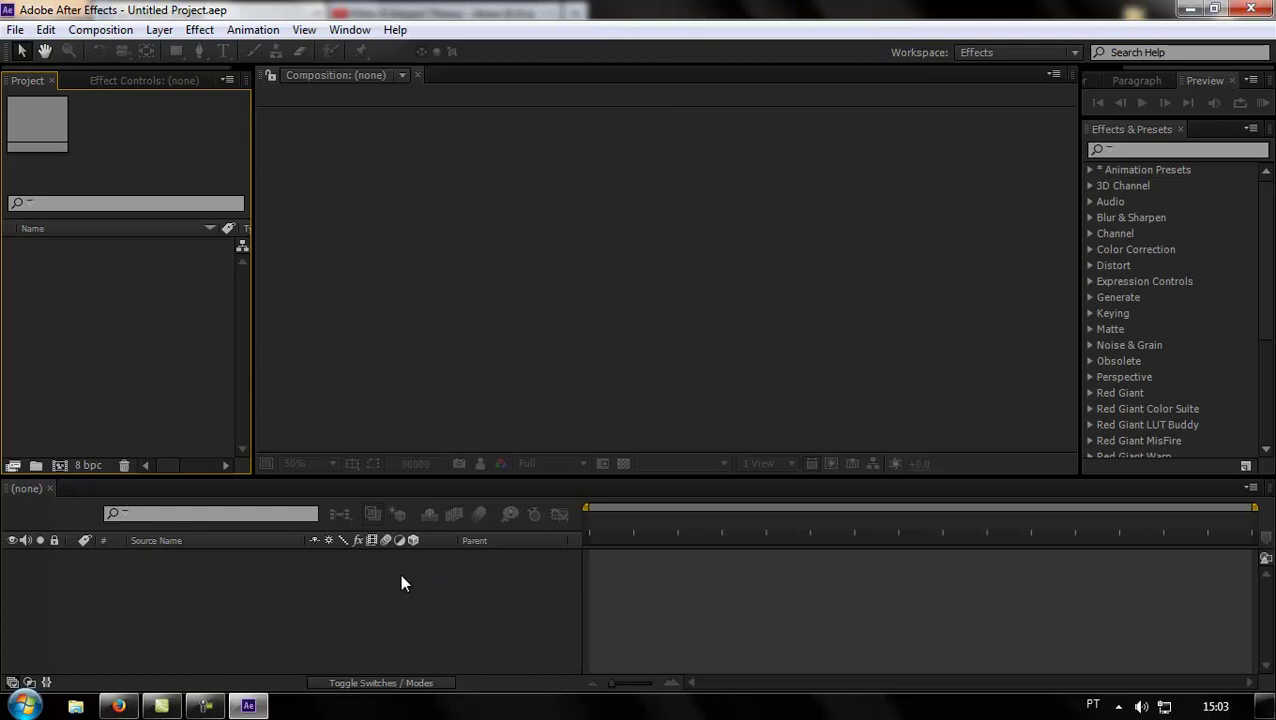
Go to Edit > Preferences > Previews to show the Previews page.
click(94, 33)
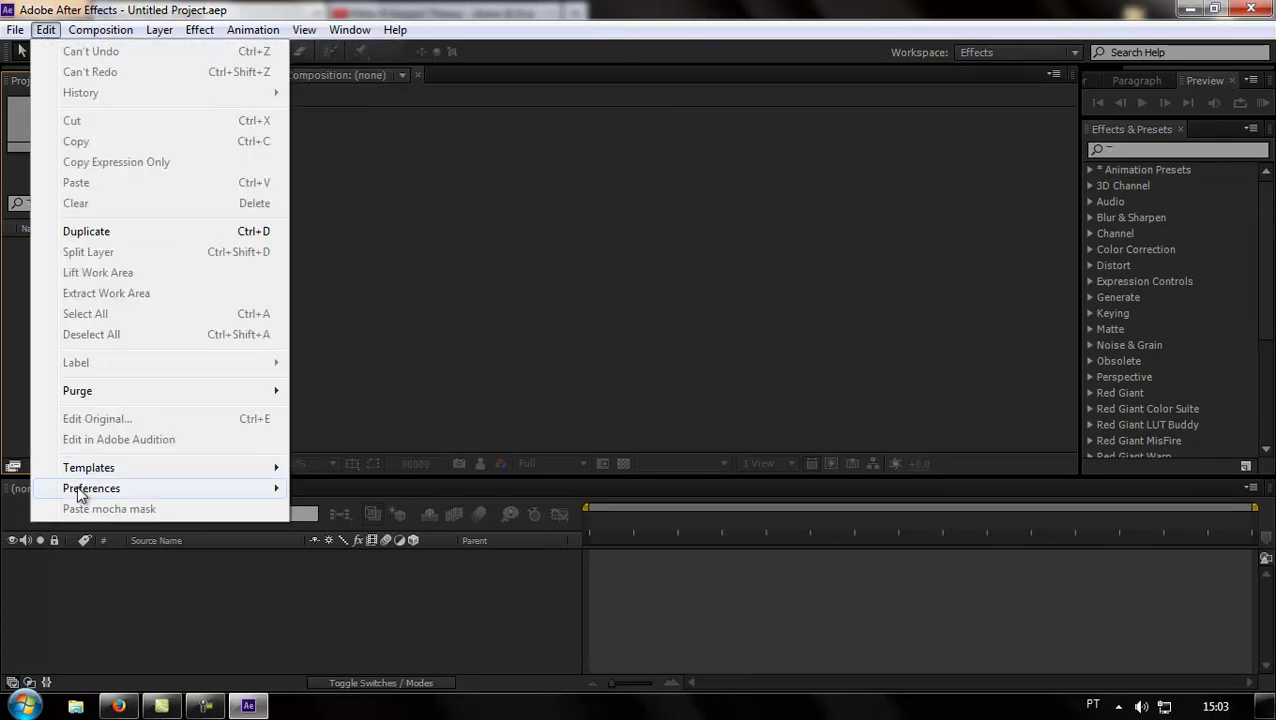
mouse_move(80, 488)
click(360, 242)
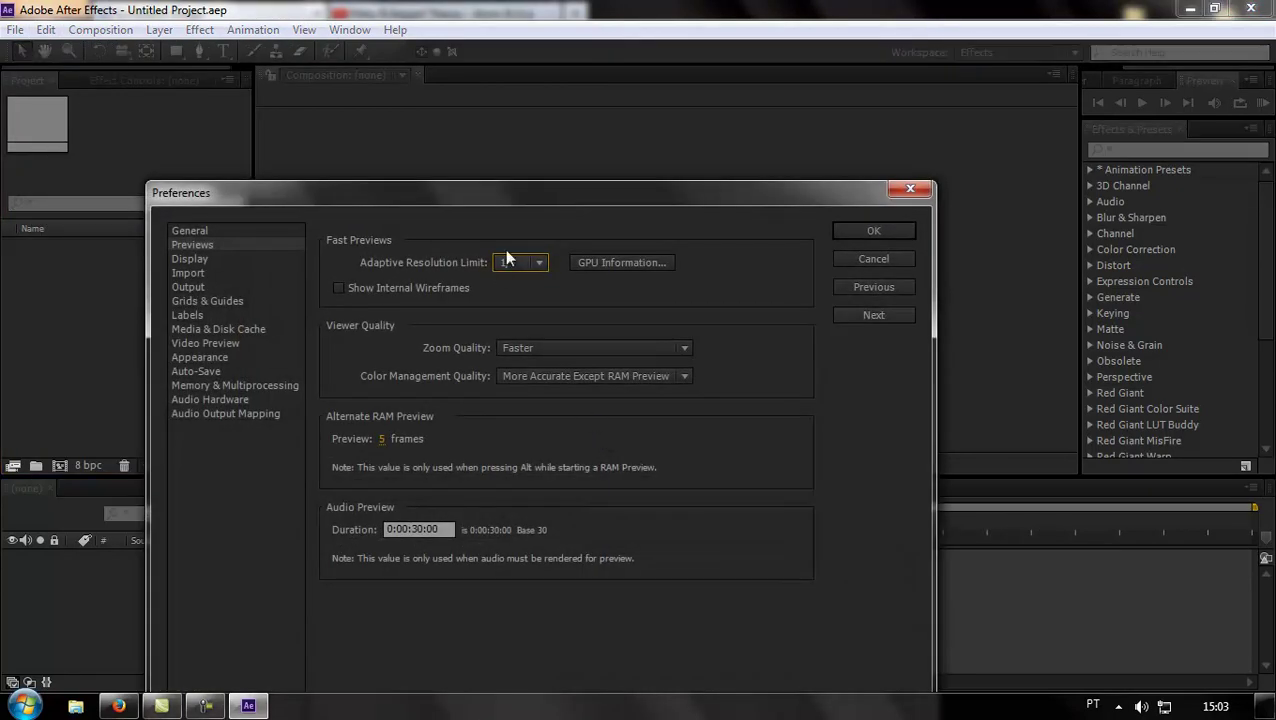
Check the GPU Information and keep ray-tracing on the GPU.
drag(547, 153, 575, 98)
click(667, 159)
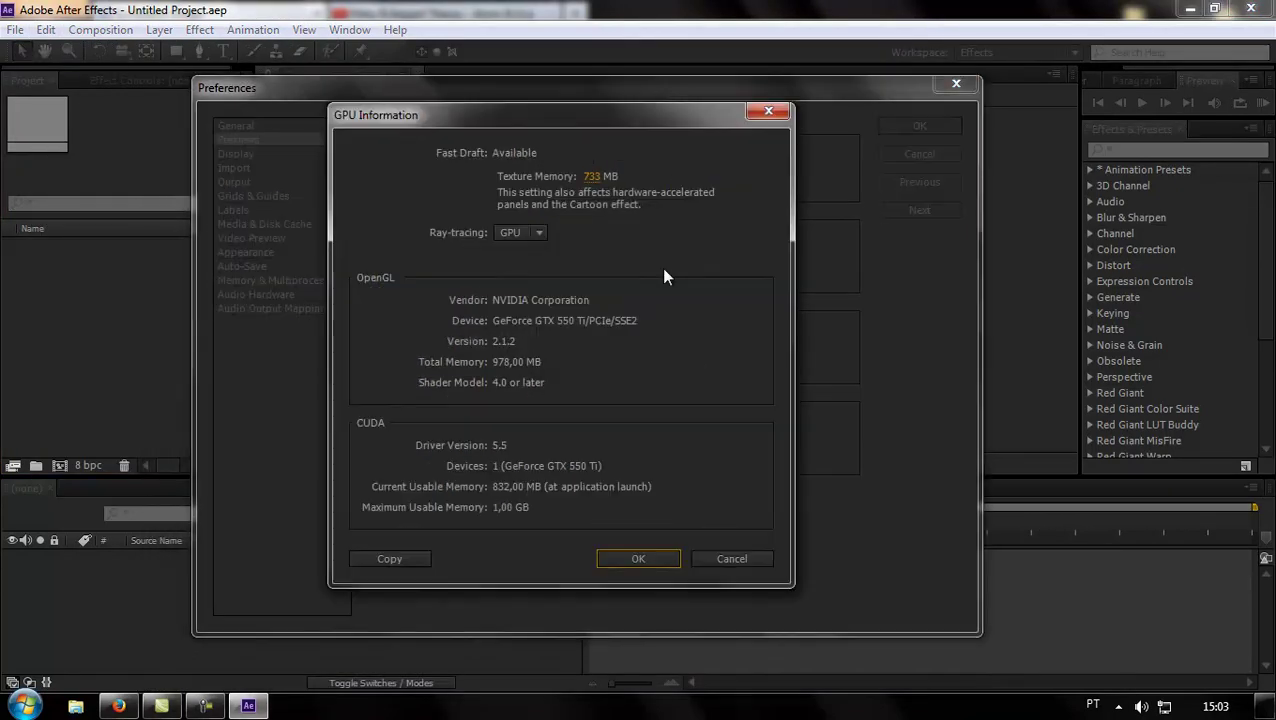
click(540, 232)
click(543, 232)
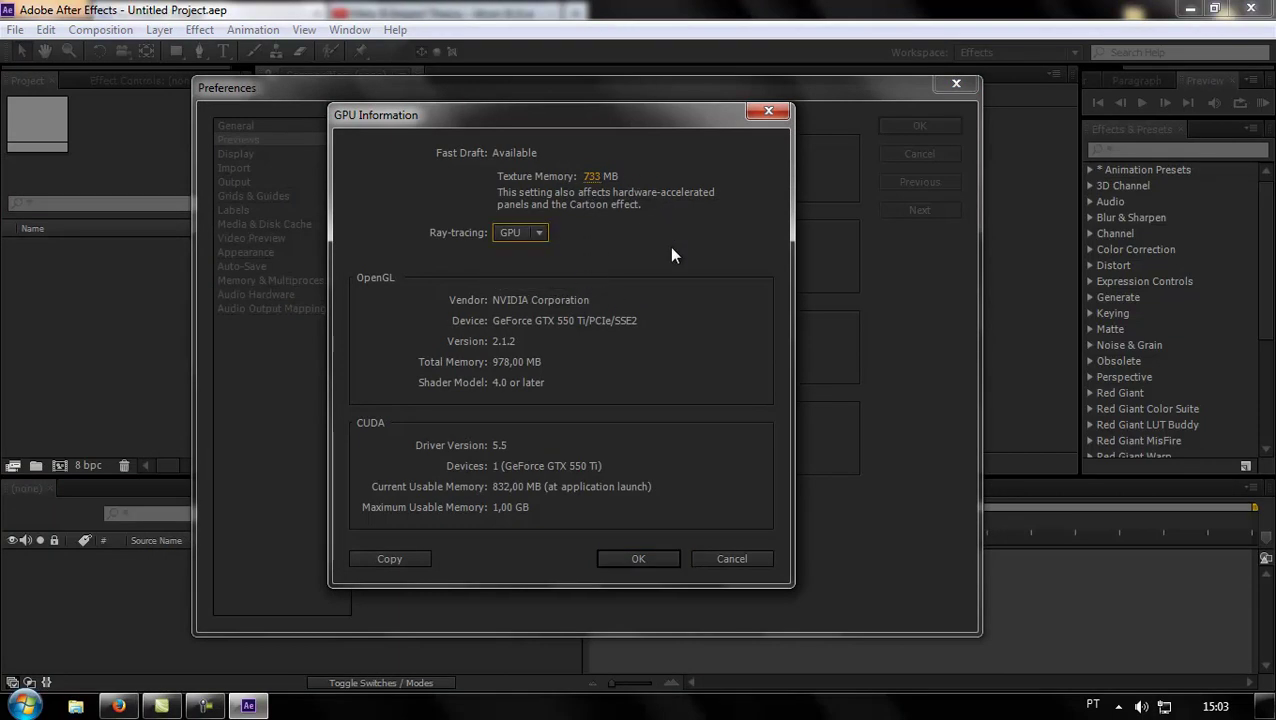
click(629, 553)
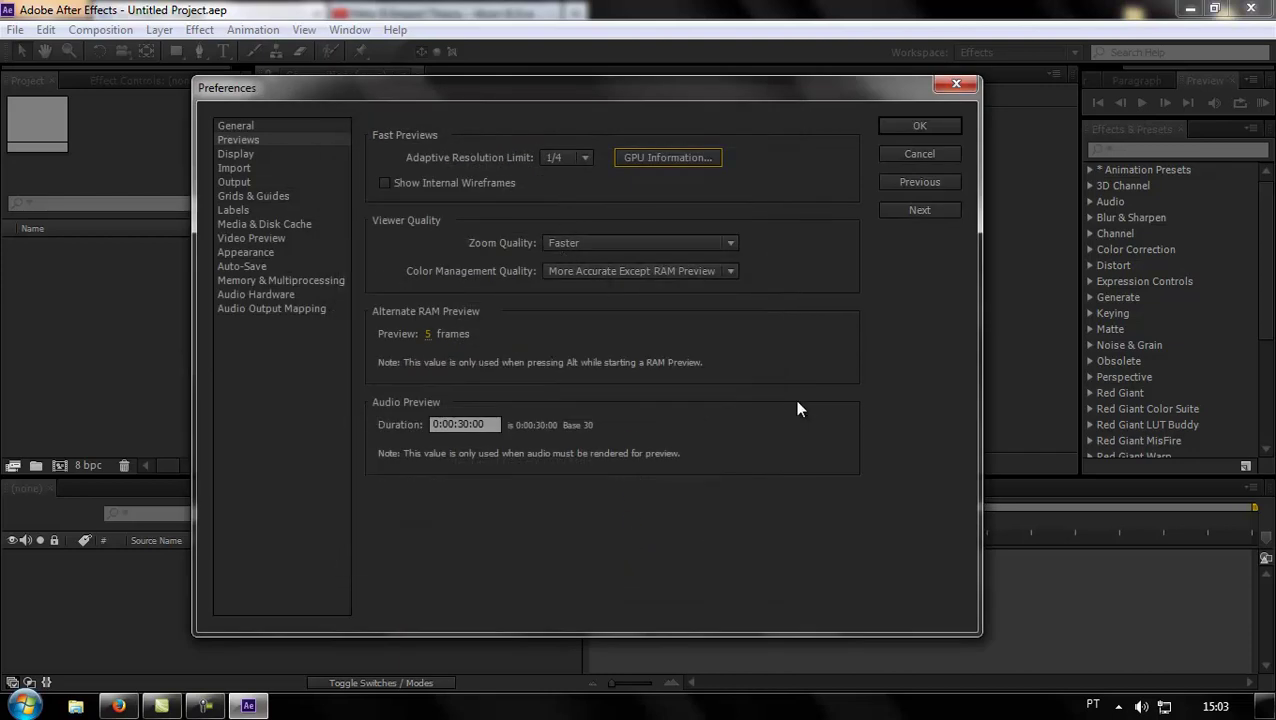
Keep the Adaptive Resolution Limit at 1/4.
click(574, 162)
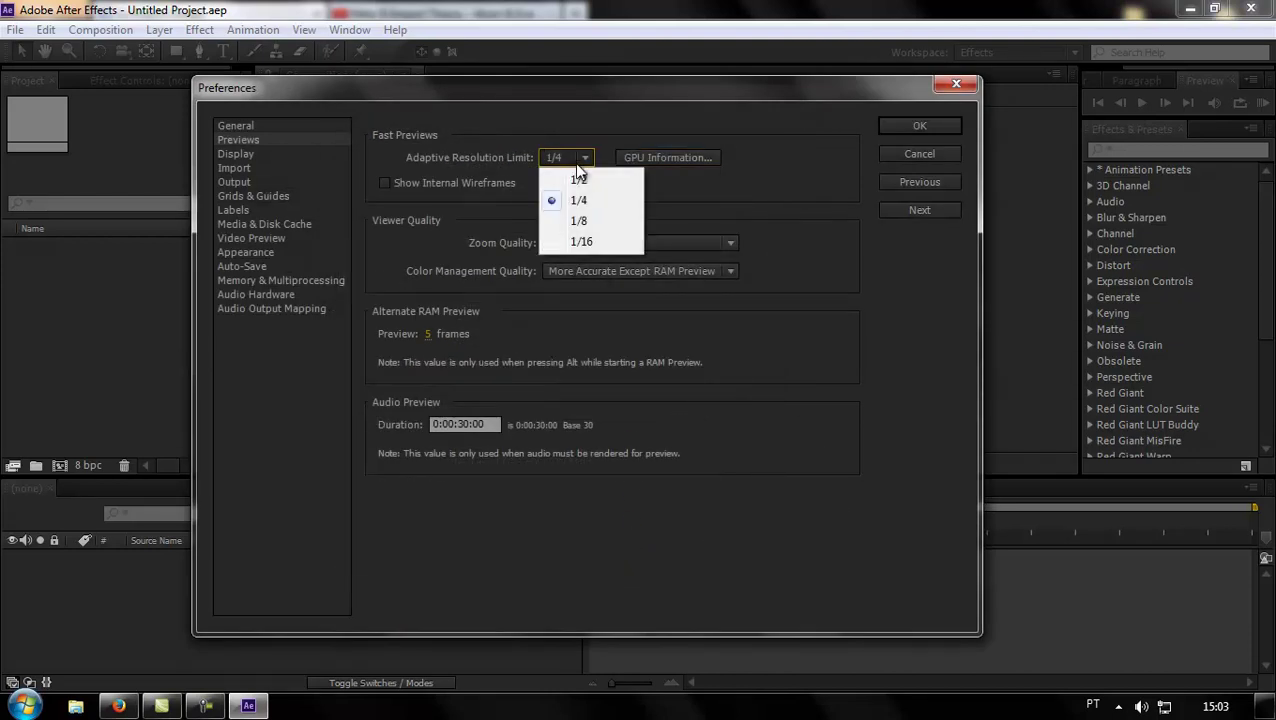
click(632, 205)
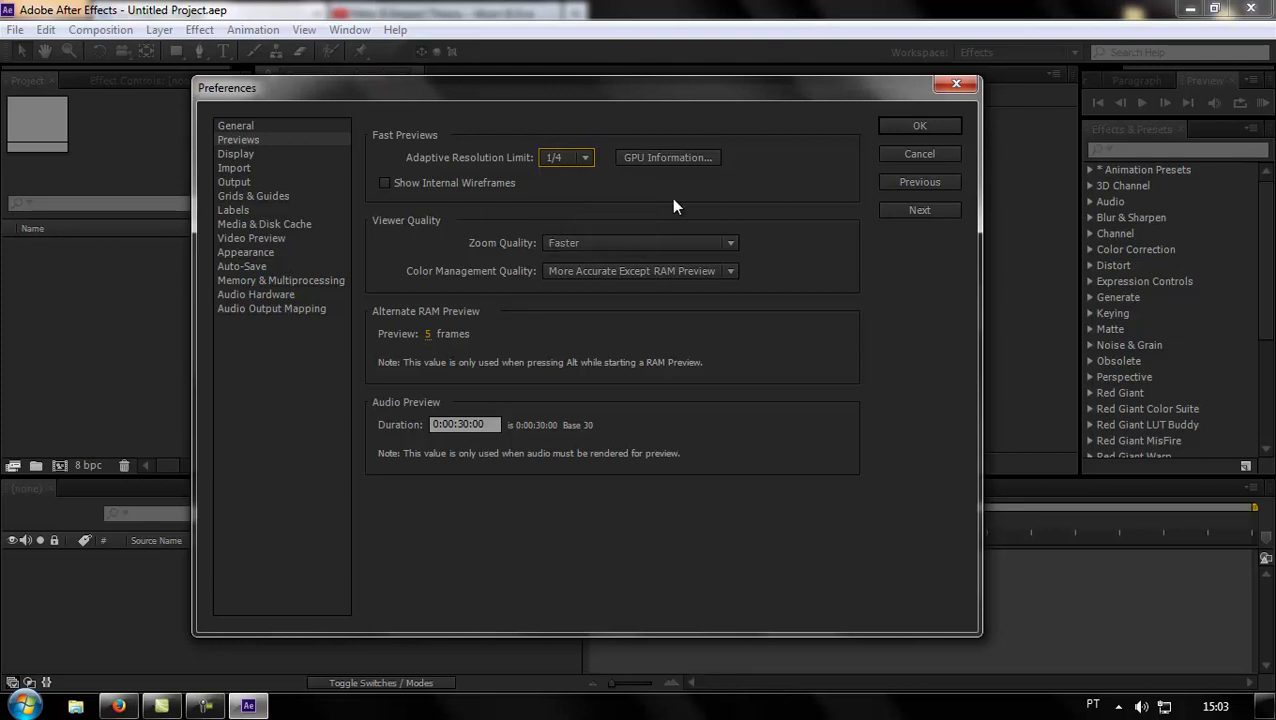
click(560, 154)
click(714, 218)
click(566, 157)
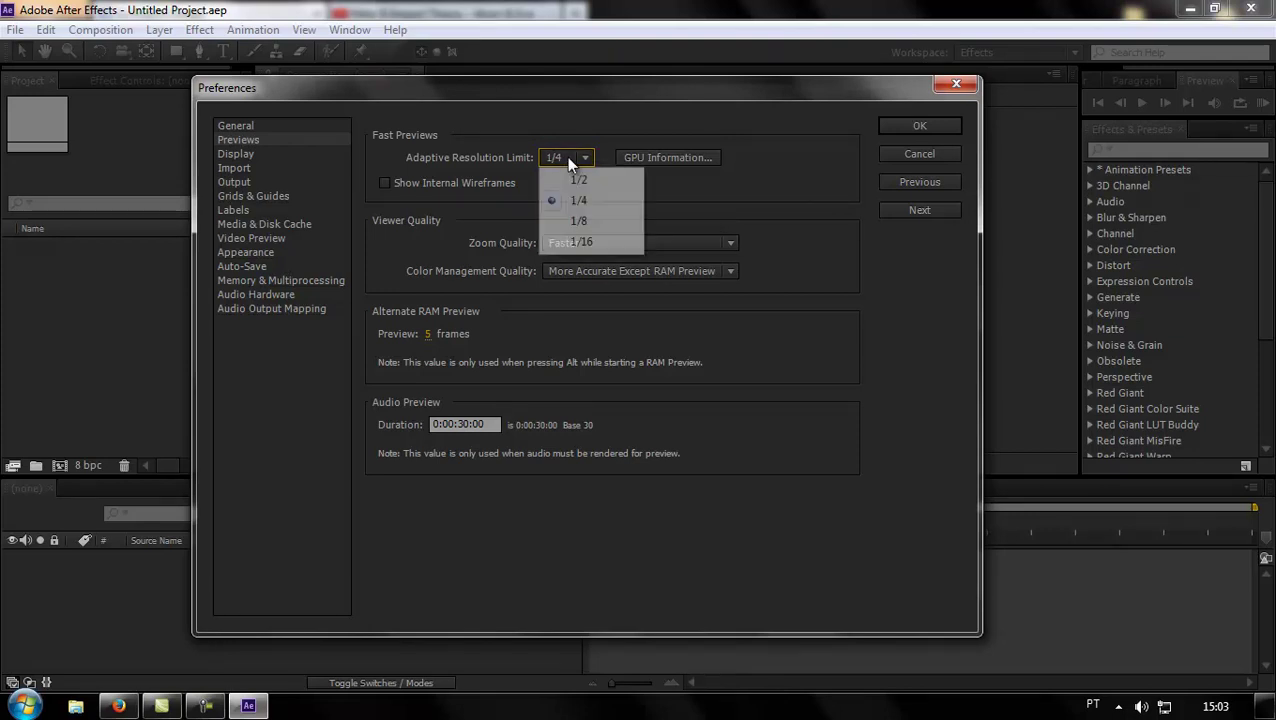
click(660, 201)
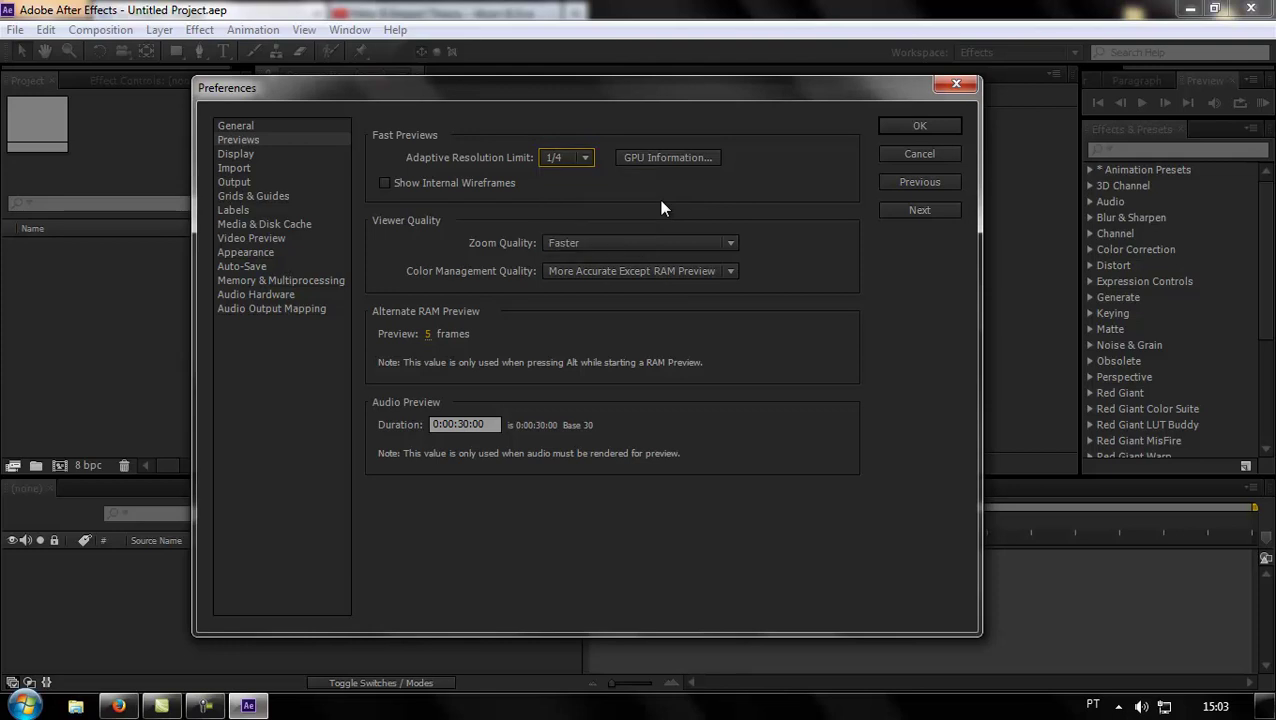
click(321, 226)
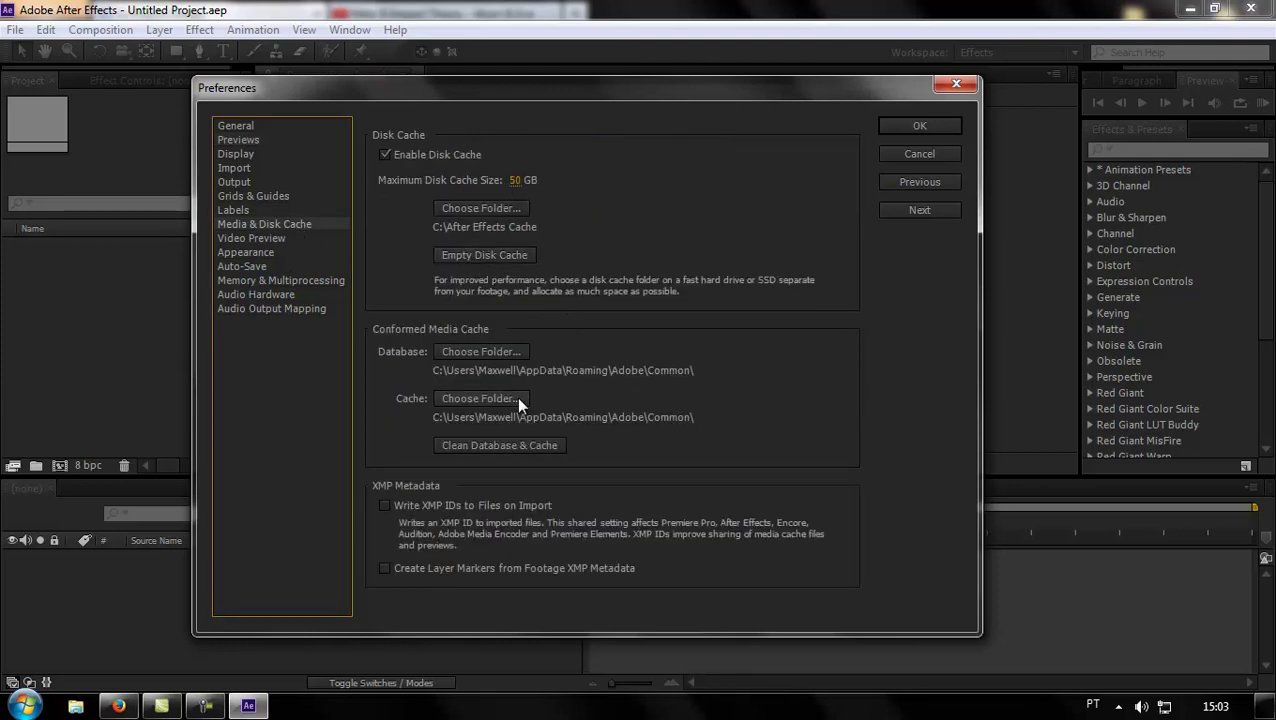
Clean the conformed media database and cache, then empty the disk cache.
click(478, 445)
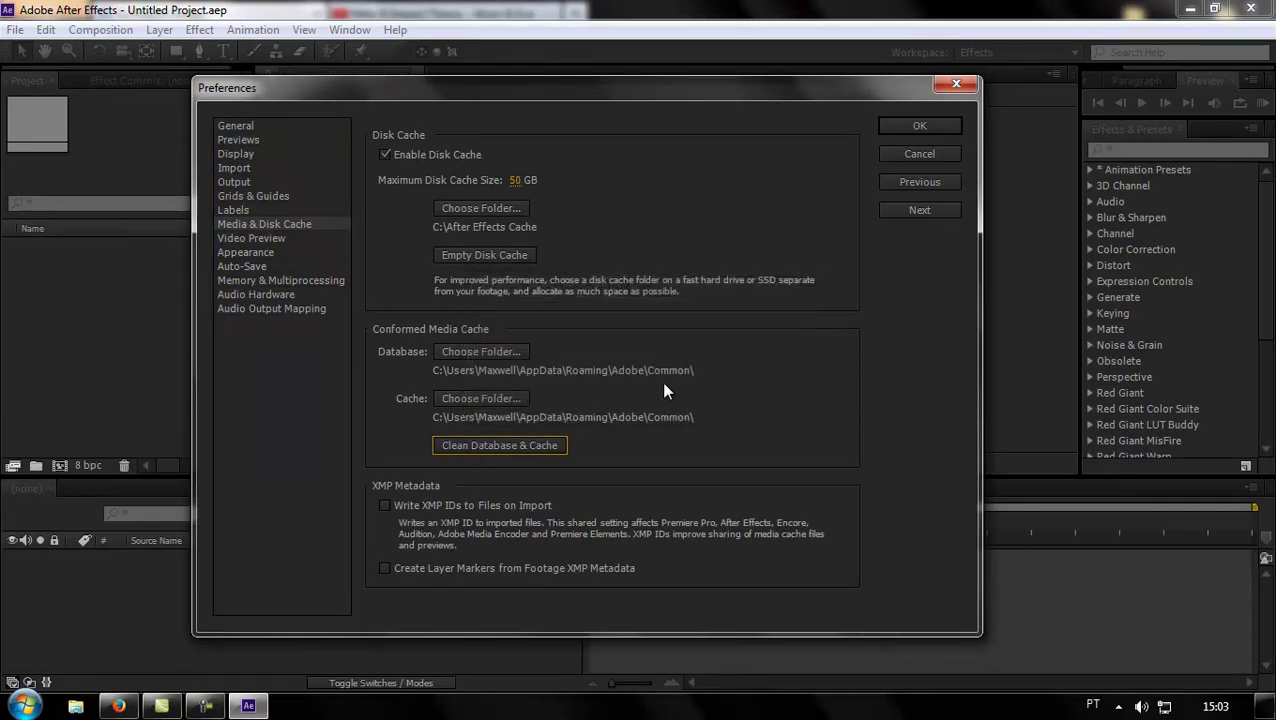
click(550, 440)
click(500, 255)
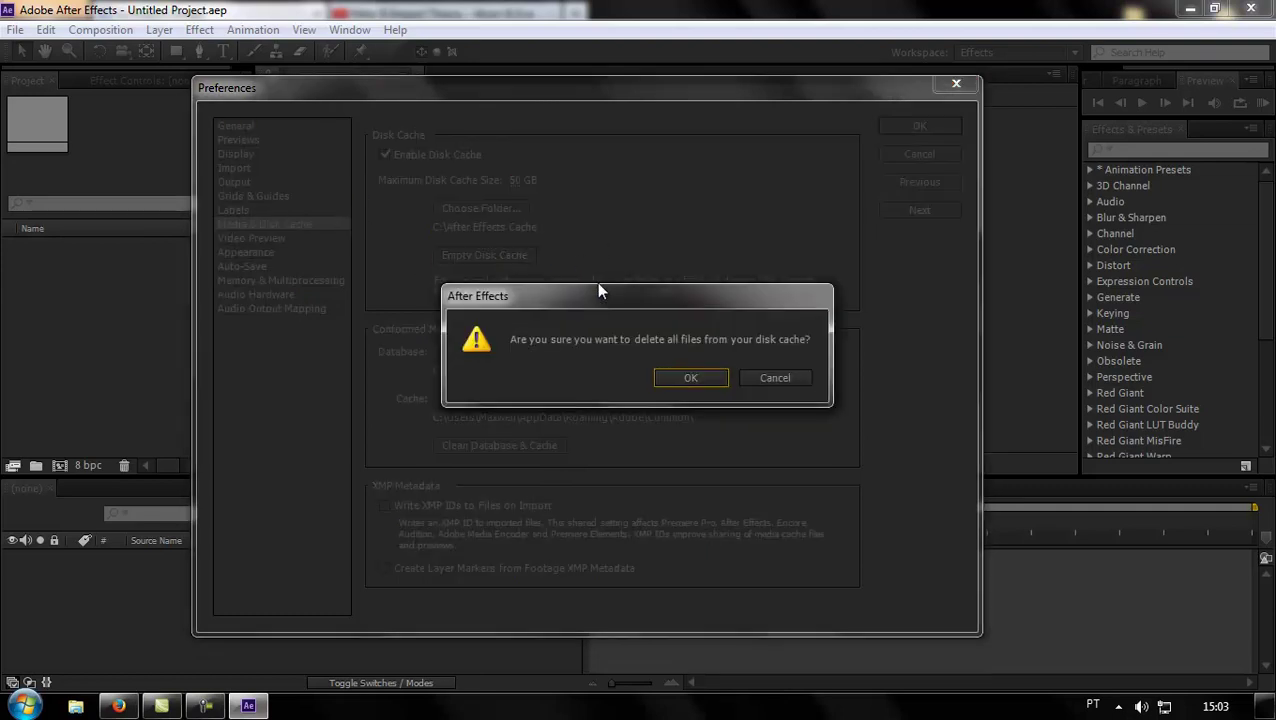
click(718, 378)
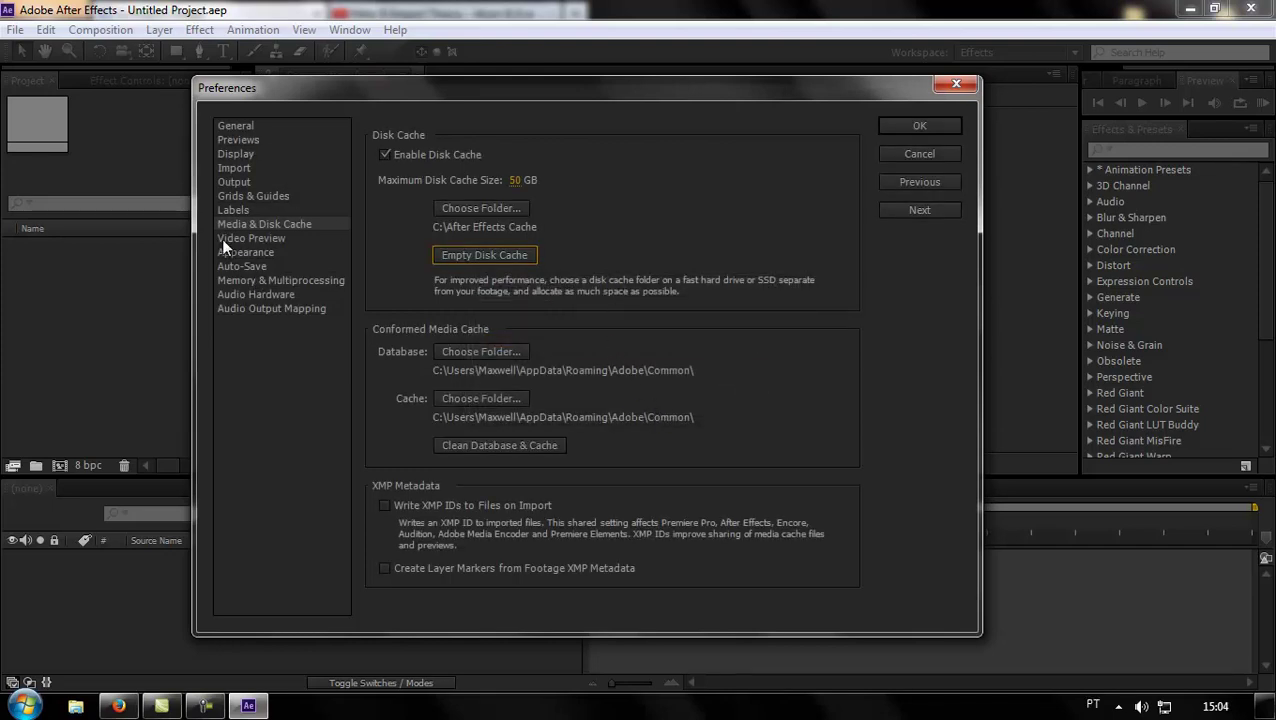
In Memory & Multiprocessing, set RAM allocation per background CPU to 1,5 GB.
click(253, 281)
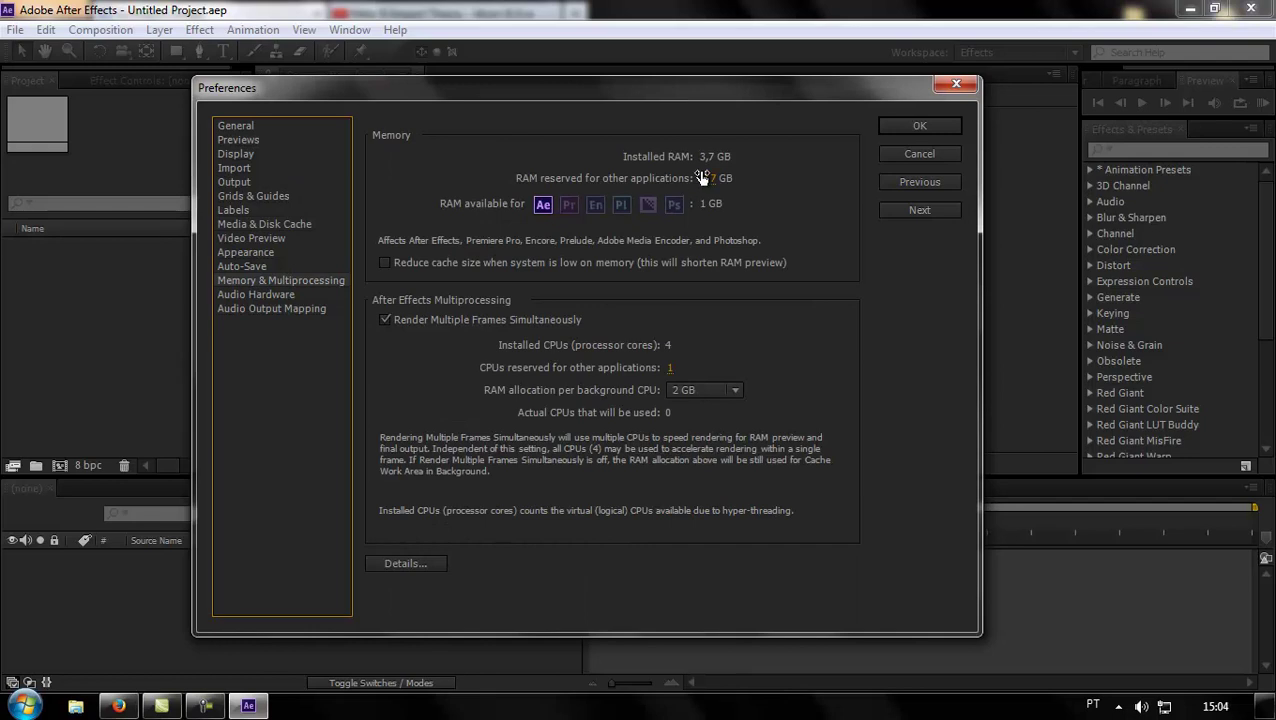
click(716, 392)
click(768, 376)
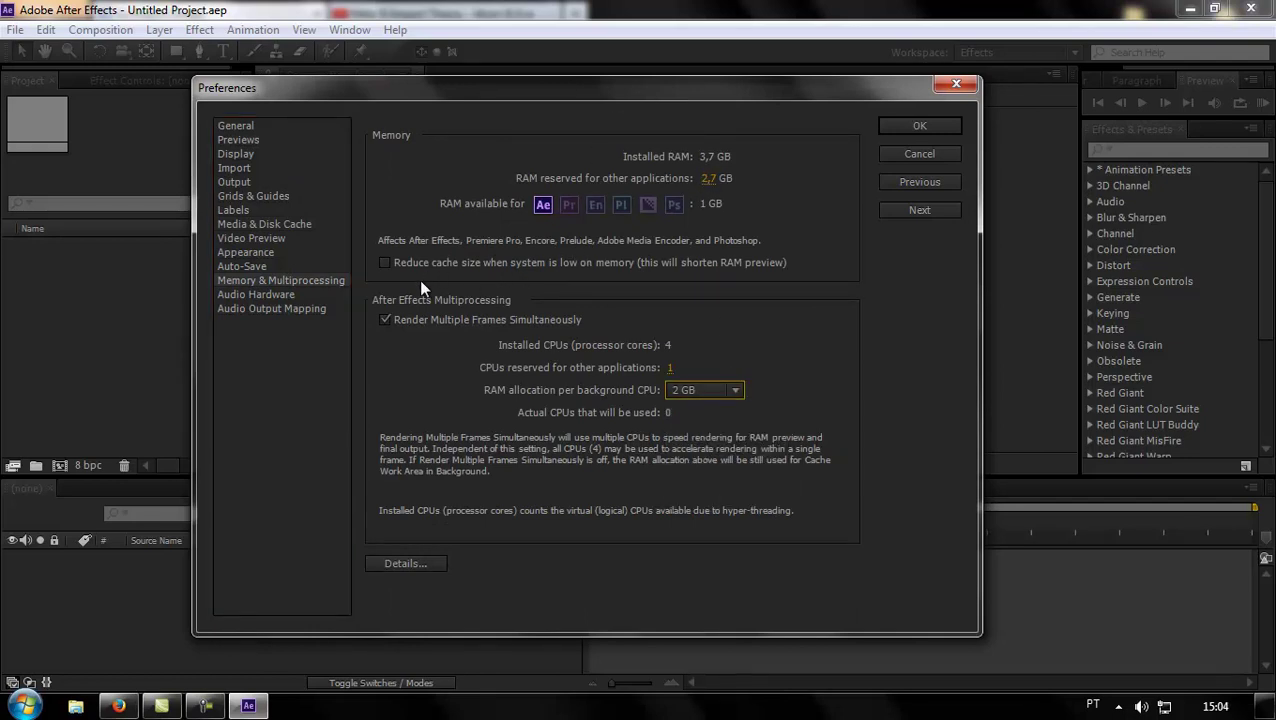
click(708, 180)
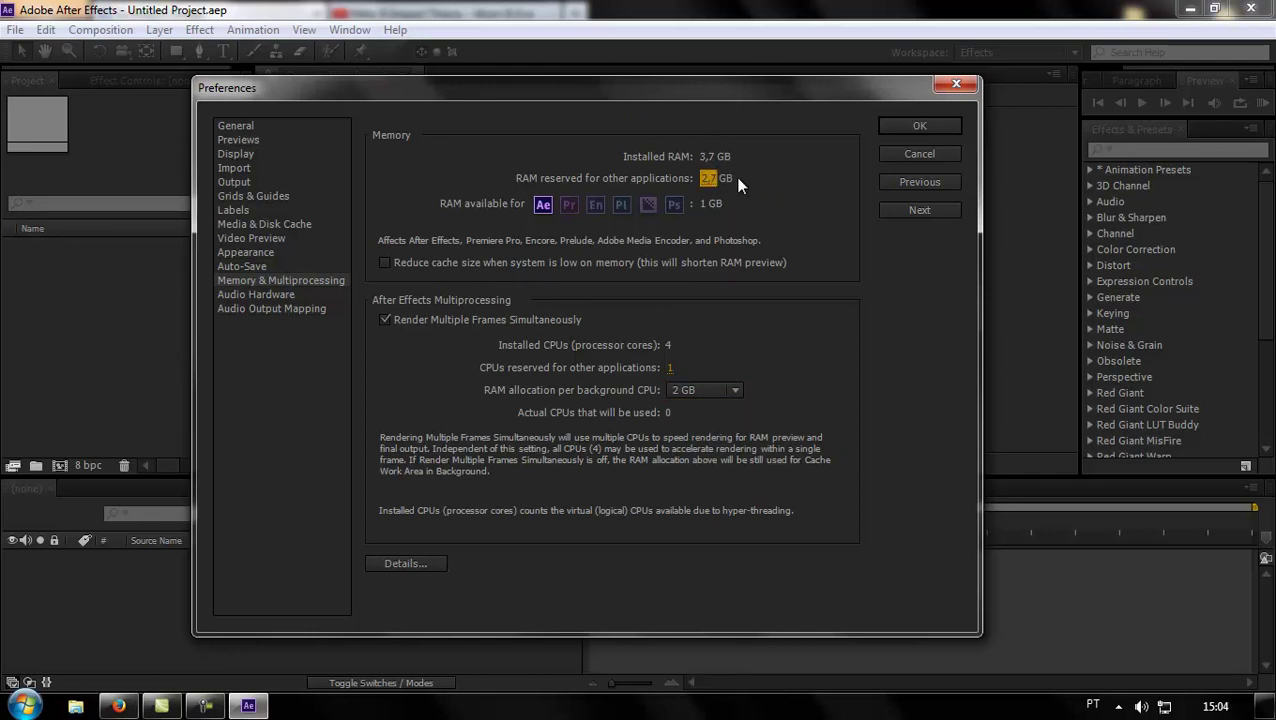
click(735, 390)
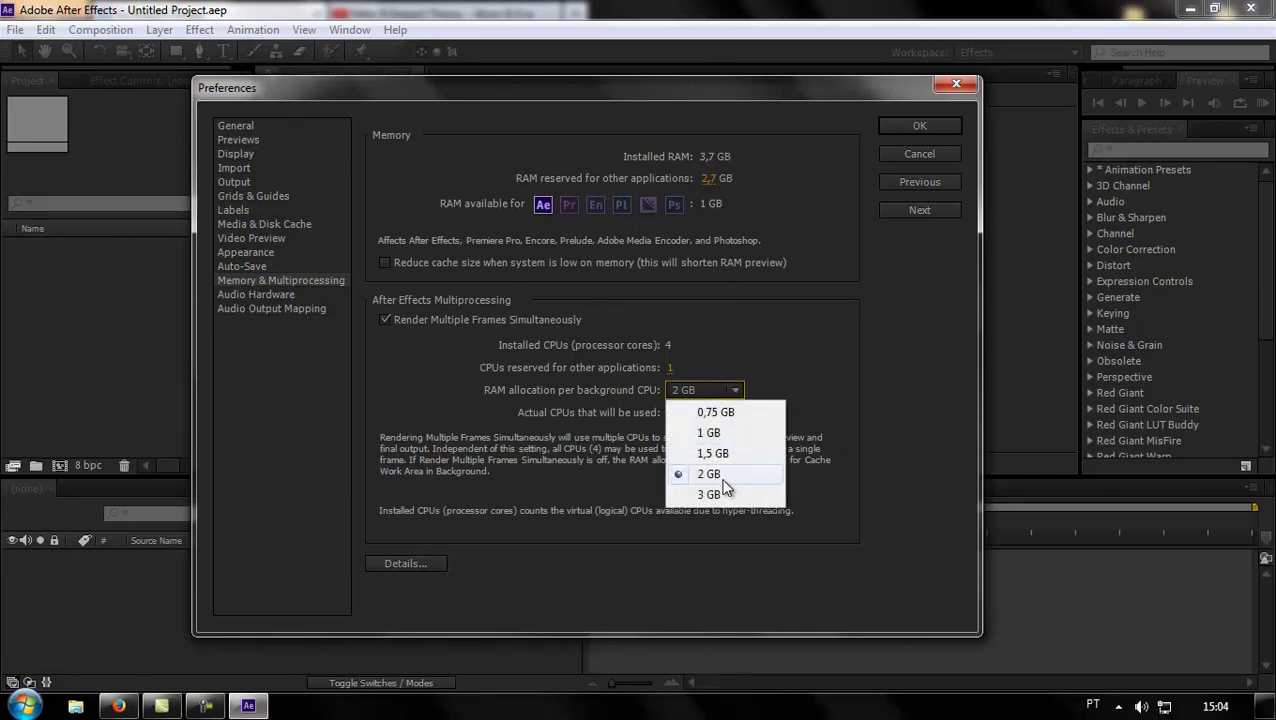
click(722, 455)
click(701, 392)
click(712, 454)
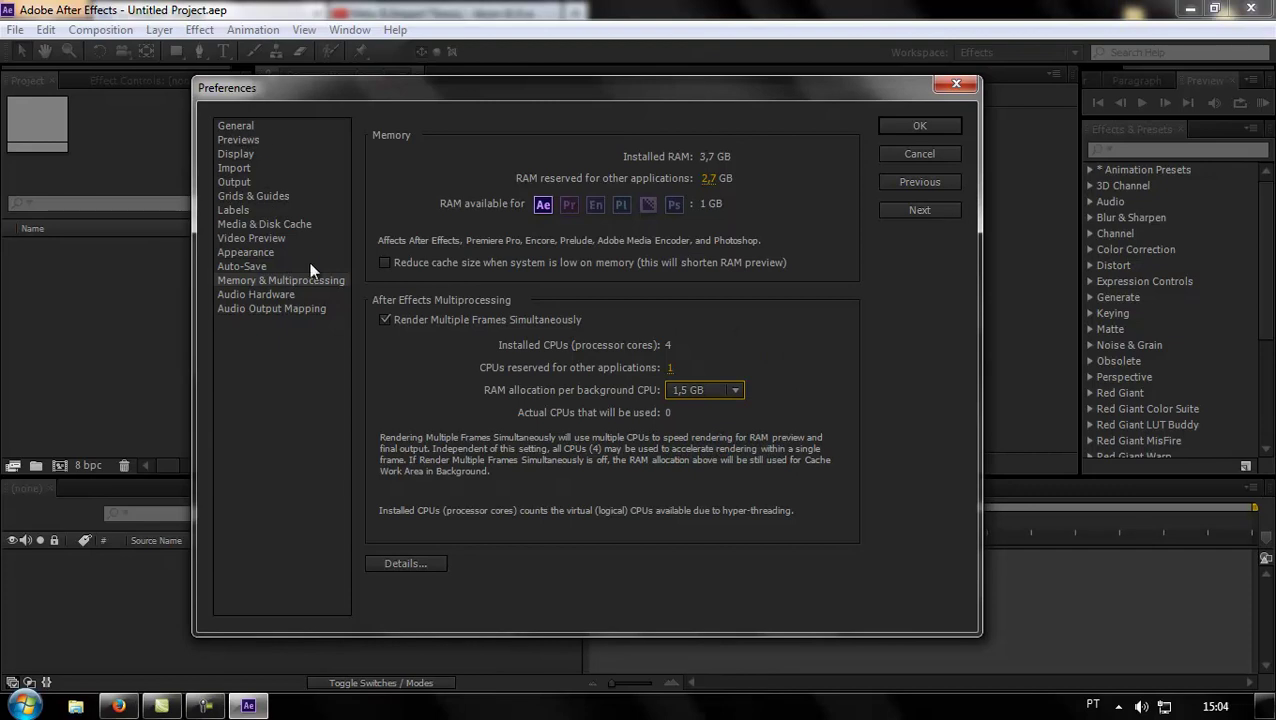
Apply the preferences and create Comp 1 with the default composition settings.
click(918, 127)
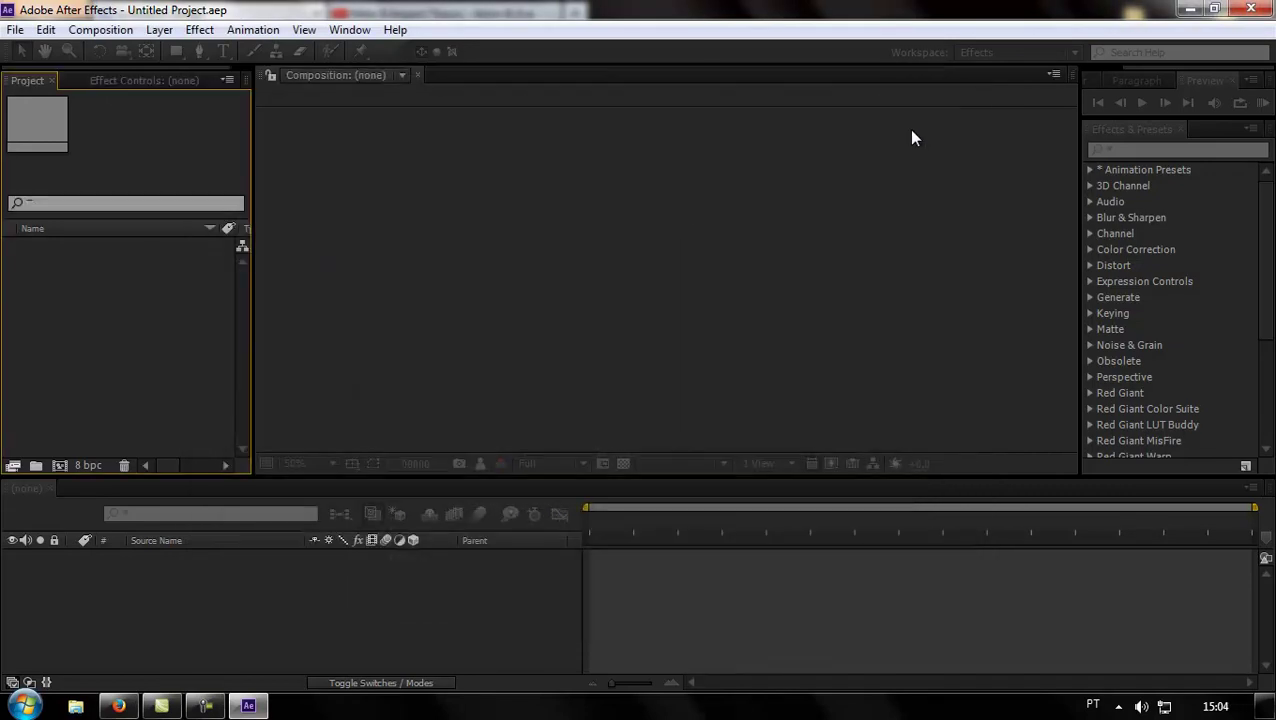
click(61, 465)
click(643, 537)
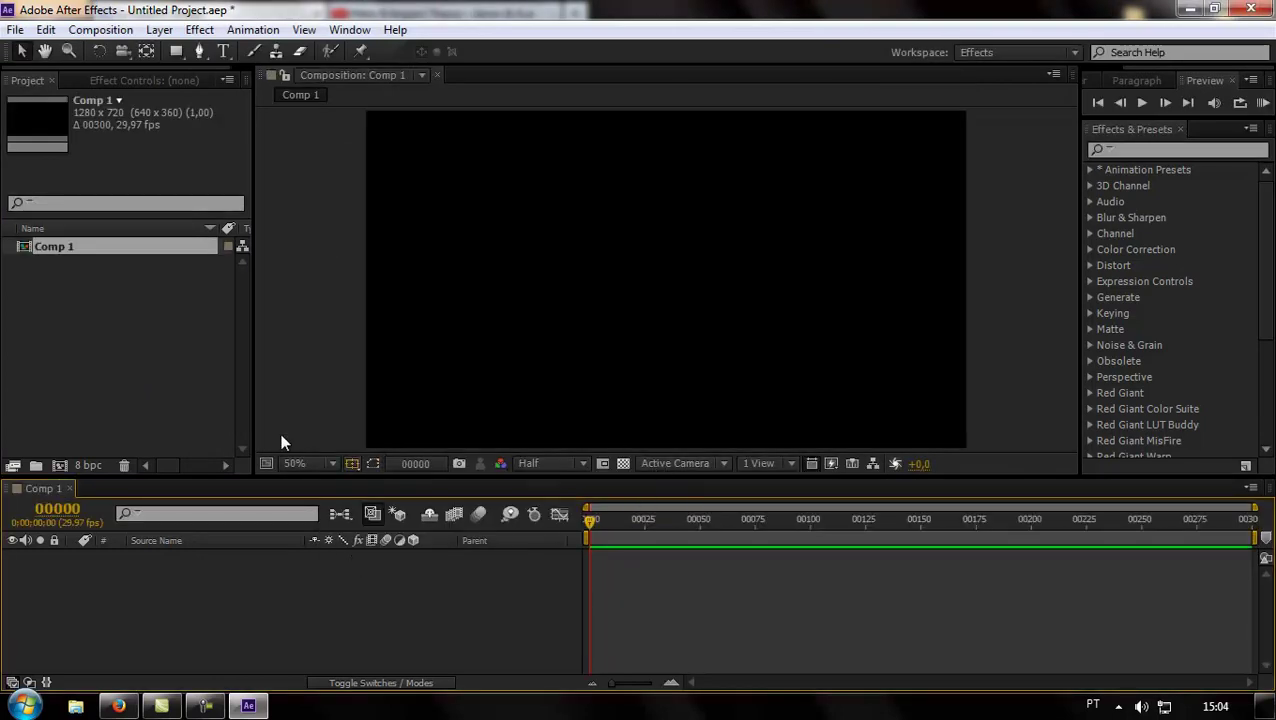
Add a new full-frame 1280×720 solid layer to Comp 1.
click(160, 352)
right_click(242, 570)
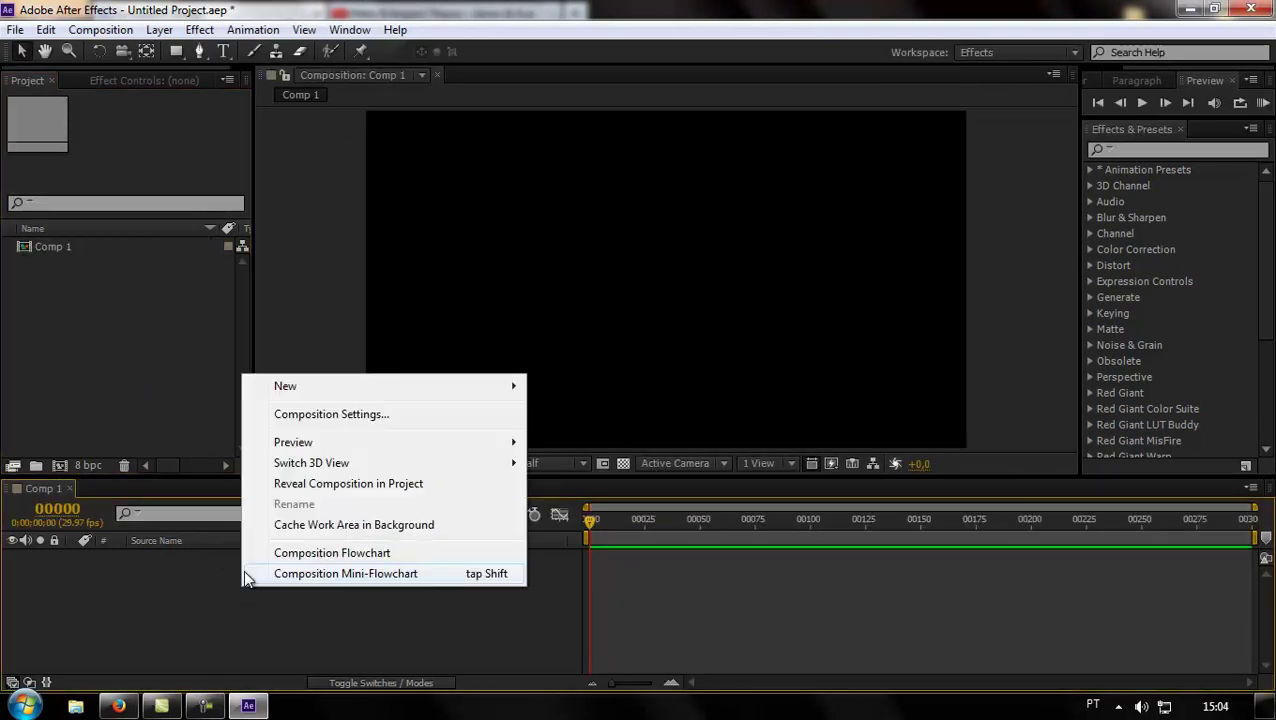
mouse_move(452, 386)
click(611, 437)
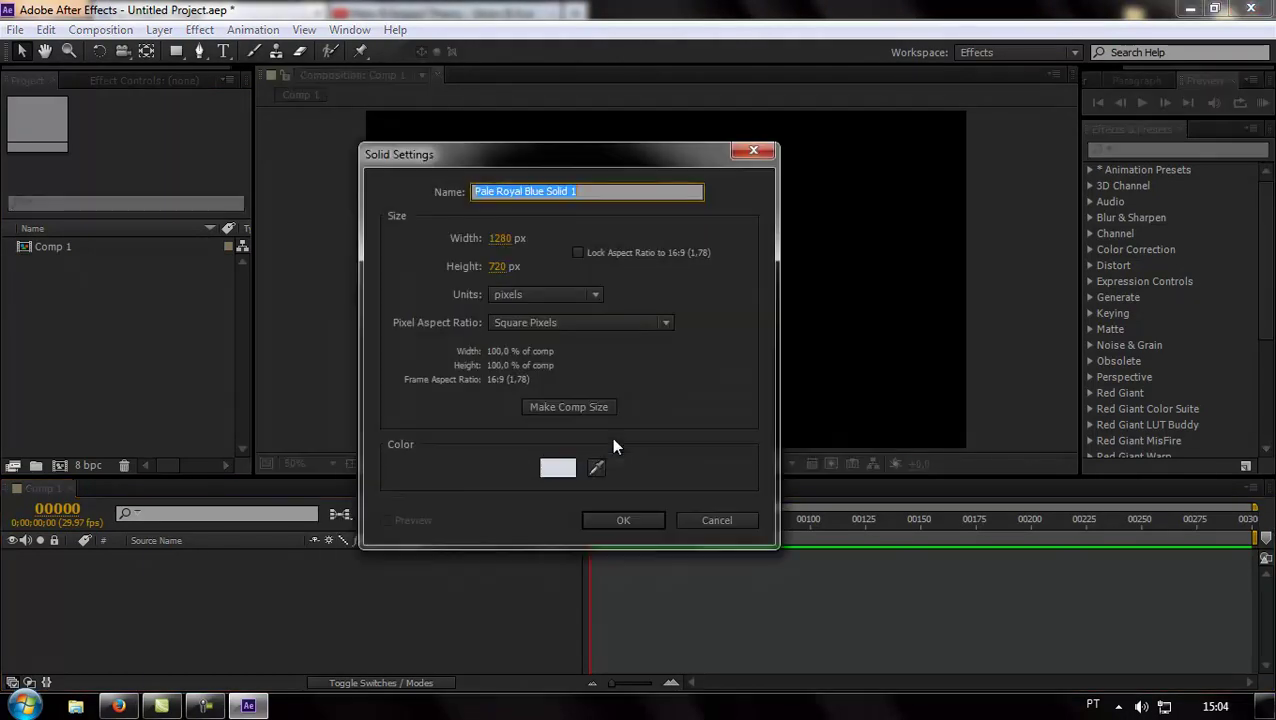
click(612, 519)
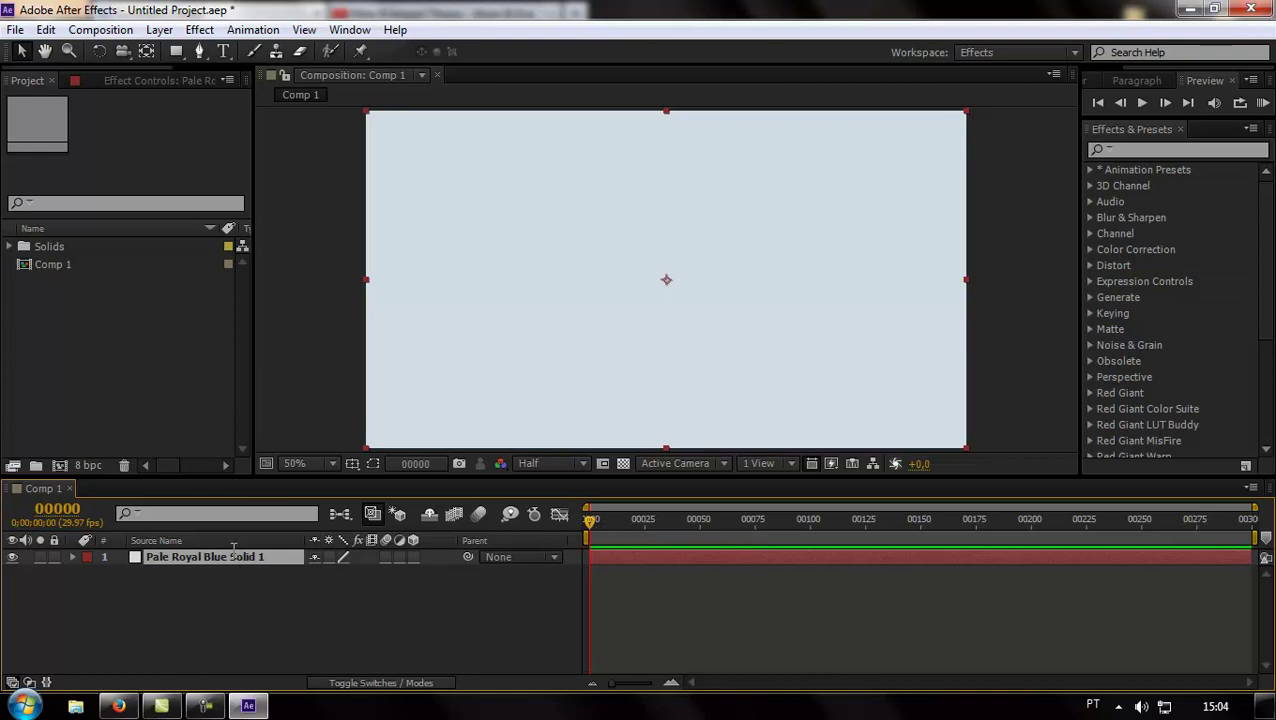
Change the solid's colour to pure black 000000 in Solid Settings.
click(159, 29)
click(215, 63)
click(239, 509)
click(487, 598)
drag(516, 622, 517, 674)
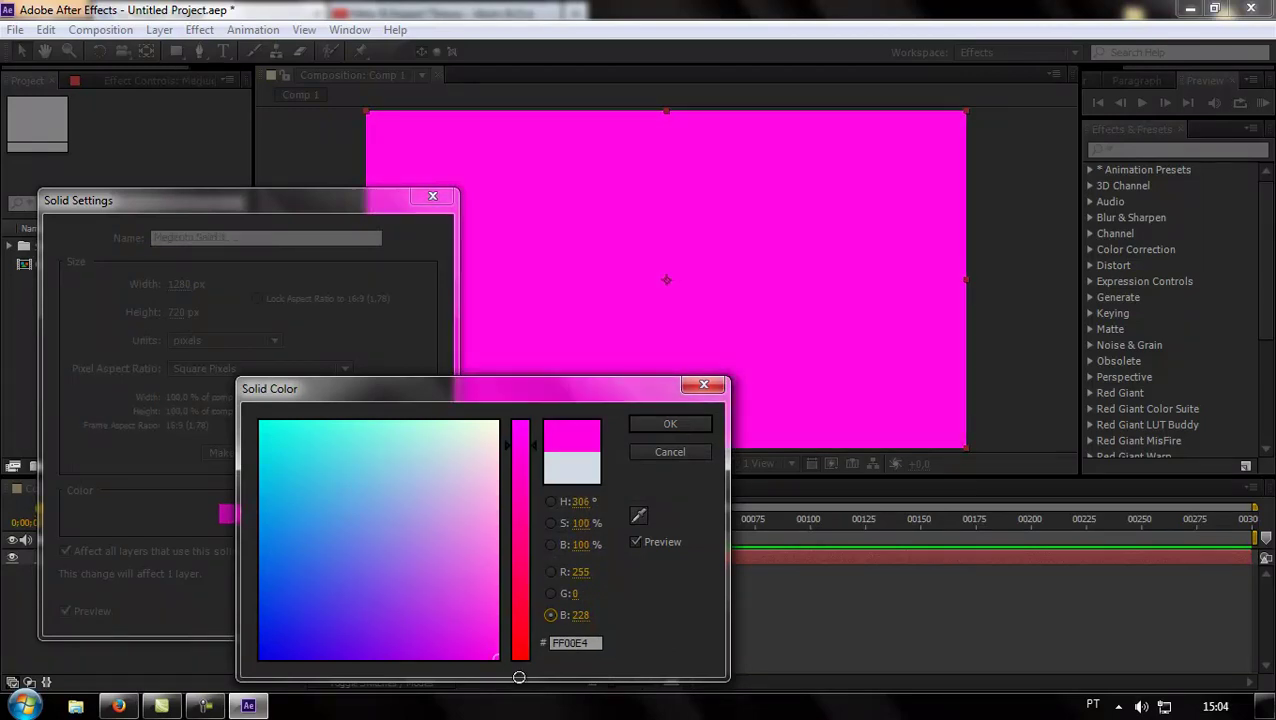
click(518, 660)
drag(528, 578, 521, 538)
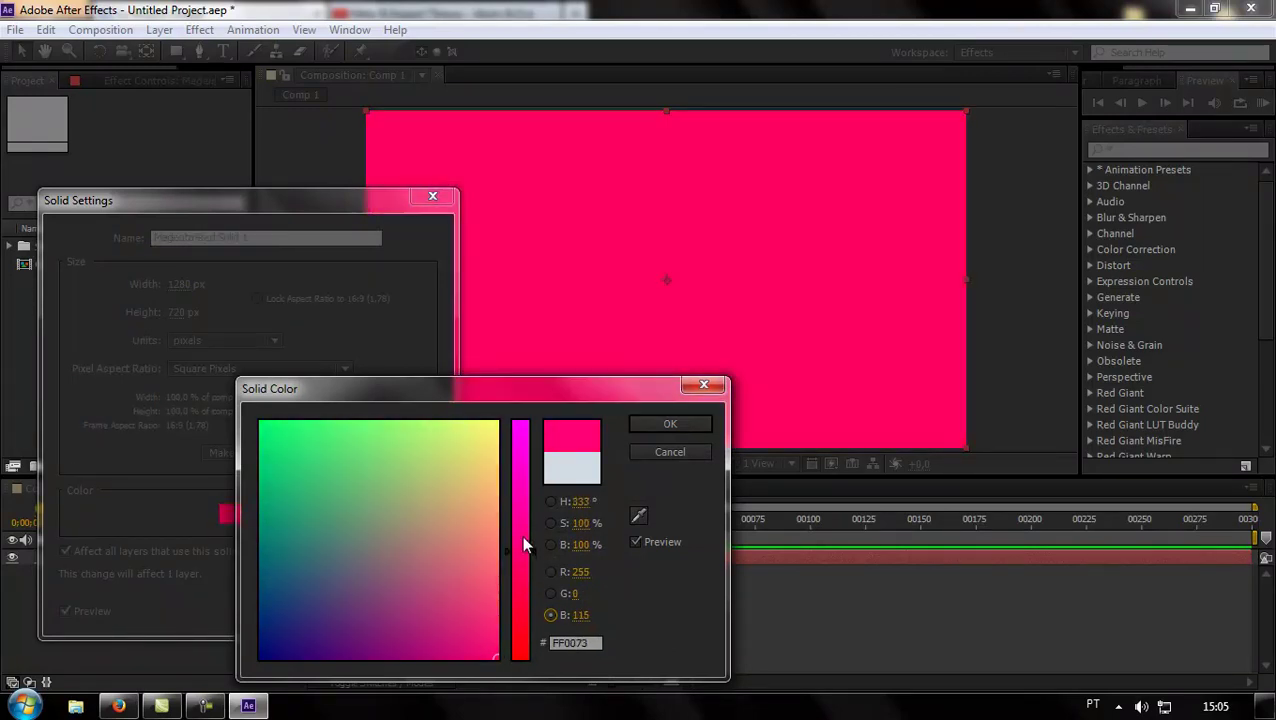
click(396, 532)
drag(396, 532, 345, 547)
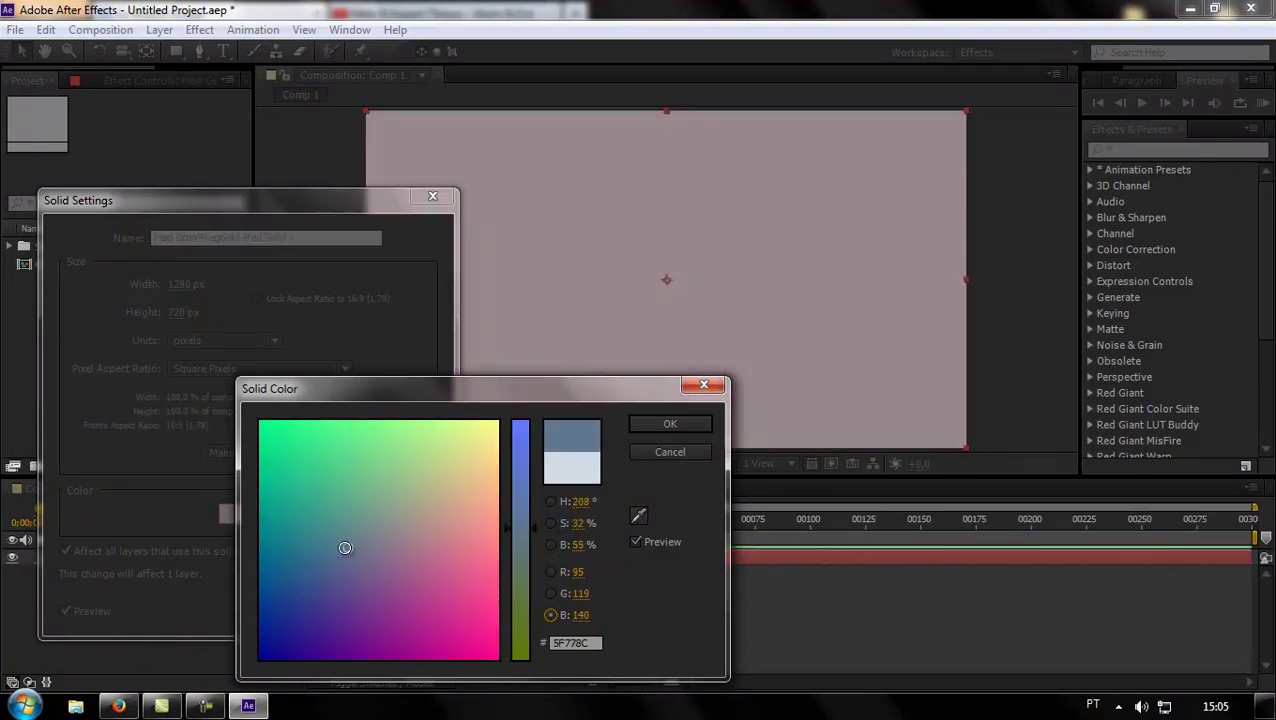
click(337, 609)
drag(331, 621, 259, 658)
click(520, 622)
drag(510, 680, 513, 694)
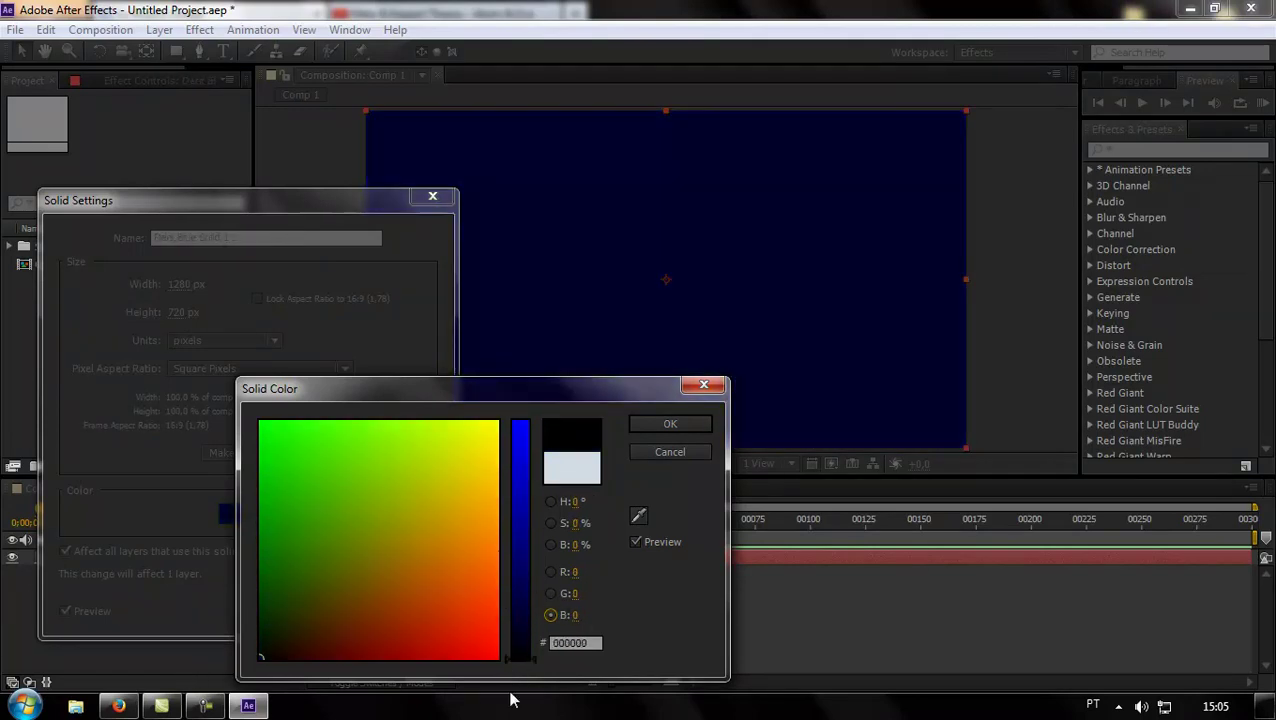
click(670, 424)
click(312, 609)
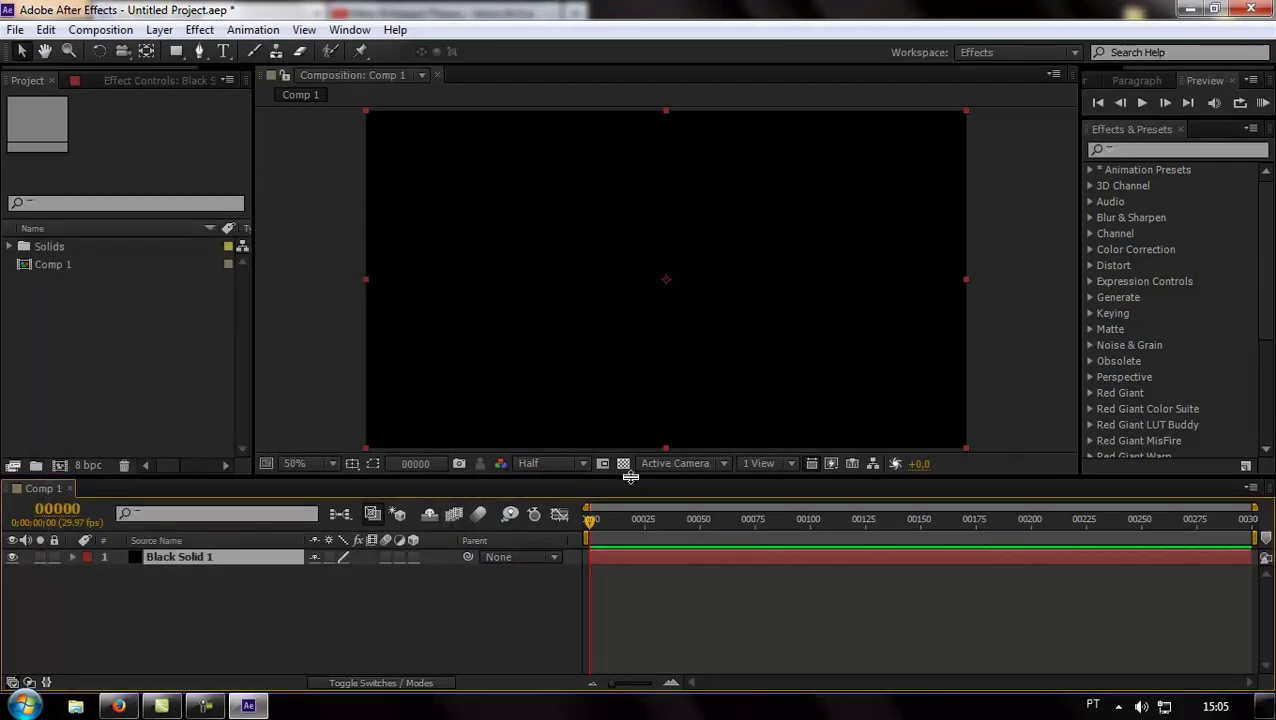
Resize the viewer/timeline divider and scrub the current time forward through Black Solid 1.
drag(630, 477, 640, 230)
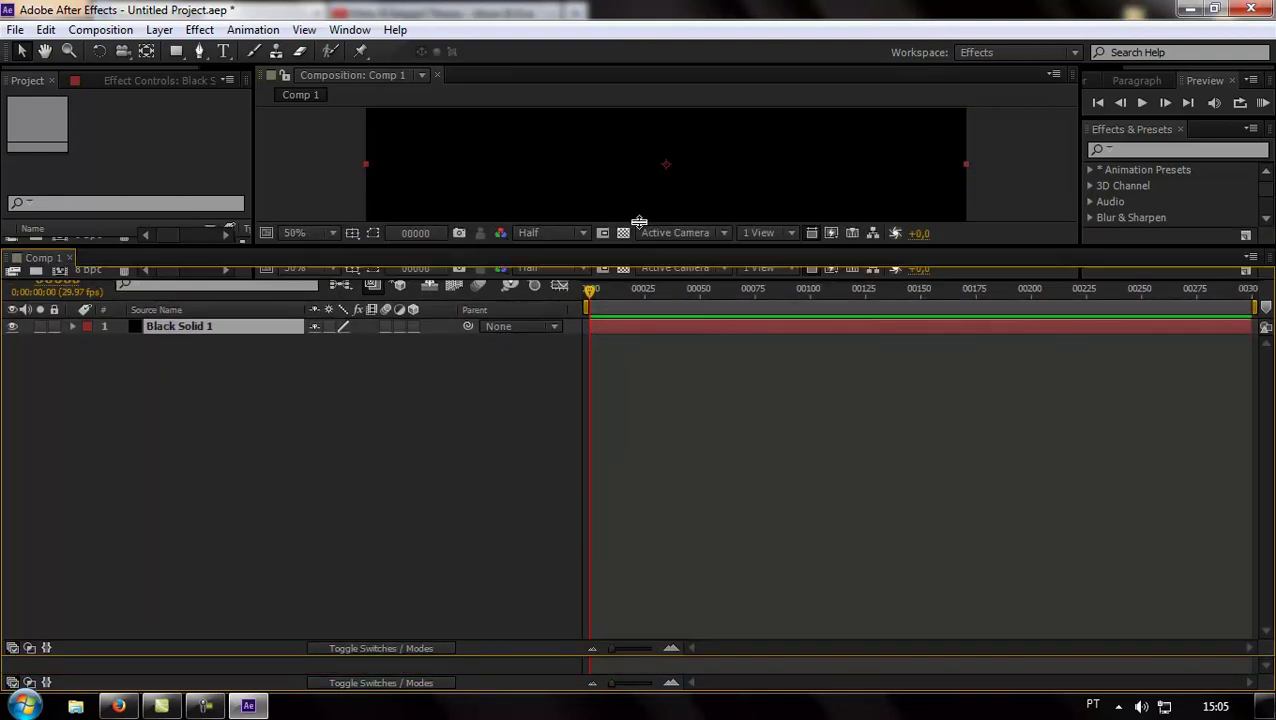
mouse_move(640, 230)
mouse_down()
mouse_move(638, 483)
mouse_move(636, 462)
mouse_up()
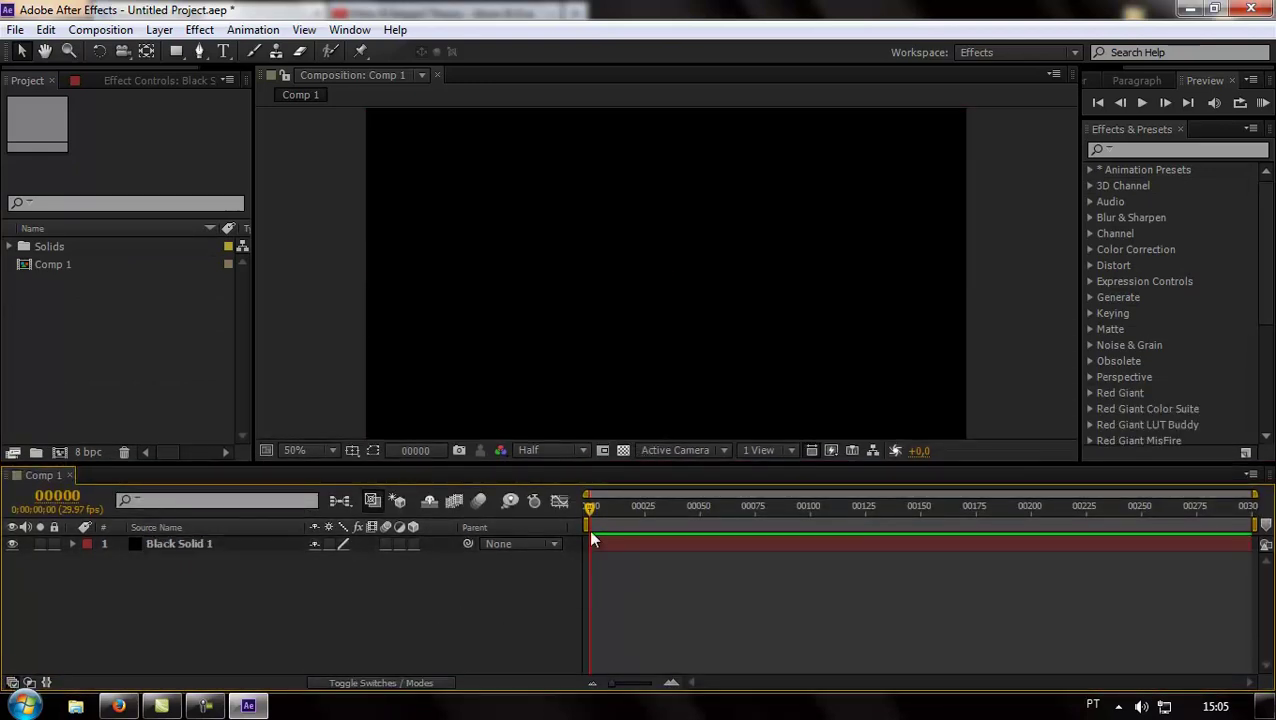
mouse_move(591, 505)
mouse_down()
mouse_move(1016, 518)
mouse_move(842, 526)
mouse_up()
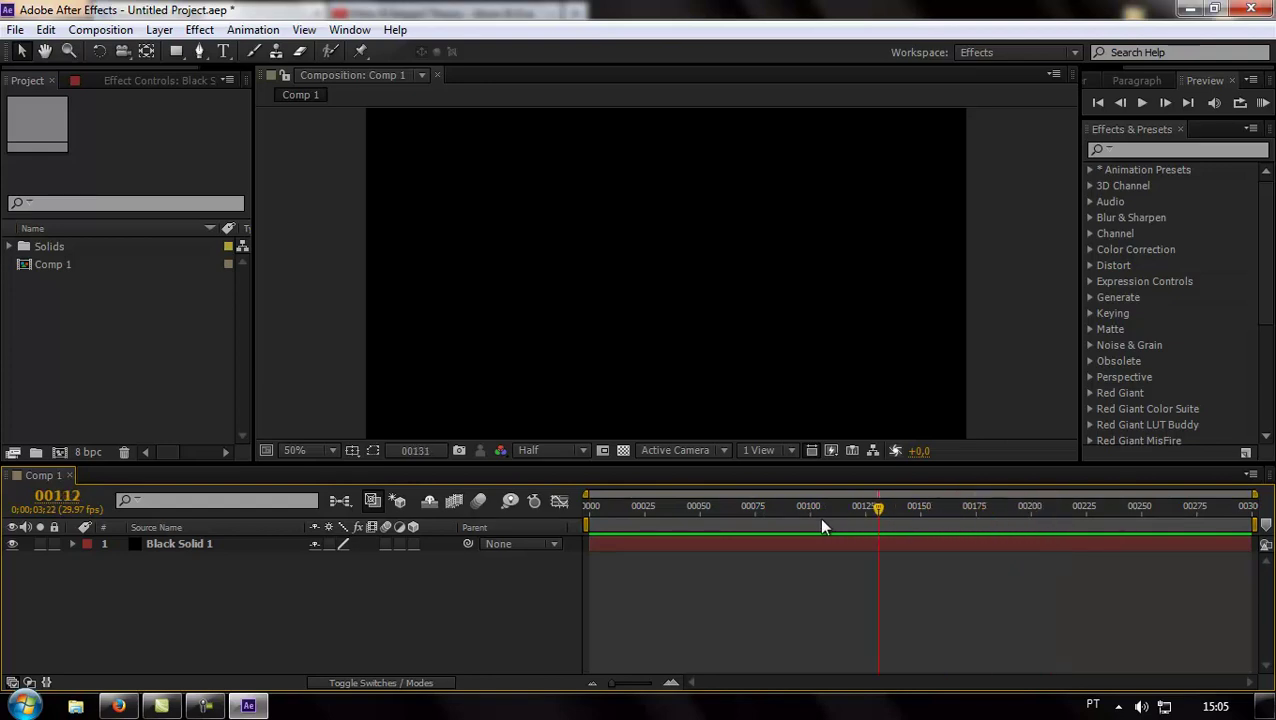
Select Black Solid 1 and scrub its first frames, returning the time indicator to frame 0.
mouse_move(588, 530)
mouse_down()
mouse_move(558, 521)
mouse_move(578, 533)
mouse_up()
click(241, 540)
drag(603, 506, 568, 524)
mouse_move(589, 505)
mouse_down()
mouse_move(669, 507)
mouse_move(583, 510)
mouse_up()
right_click(300, 614)
click(250, 615)
drag(638, 507, 529, 510)
Reopen the Previews preferences and accept the 1/4 Adaptive Resolution Limit with Faster zoom.
click(46, 29)
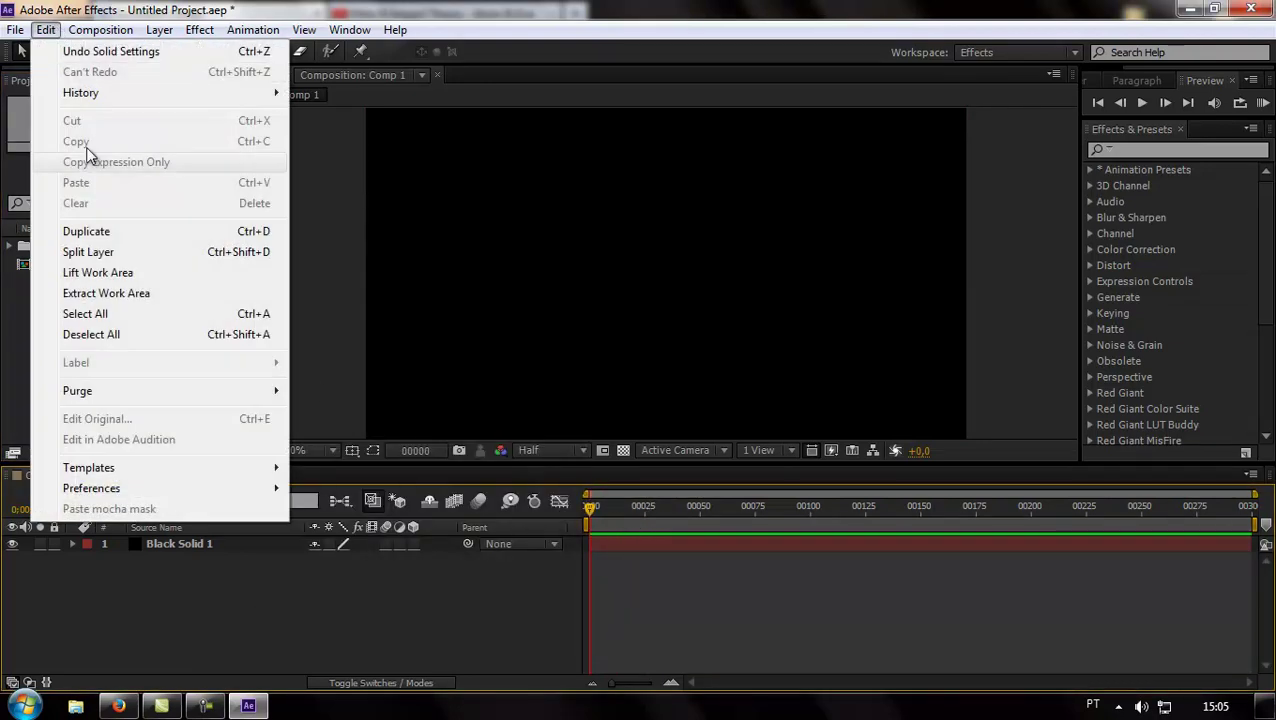
mouse_move(105, 489)
click(386, 242)
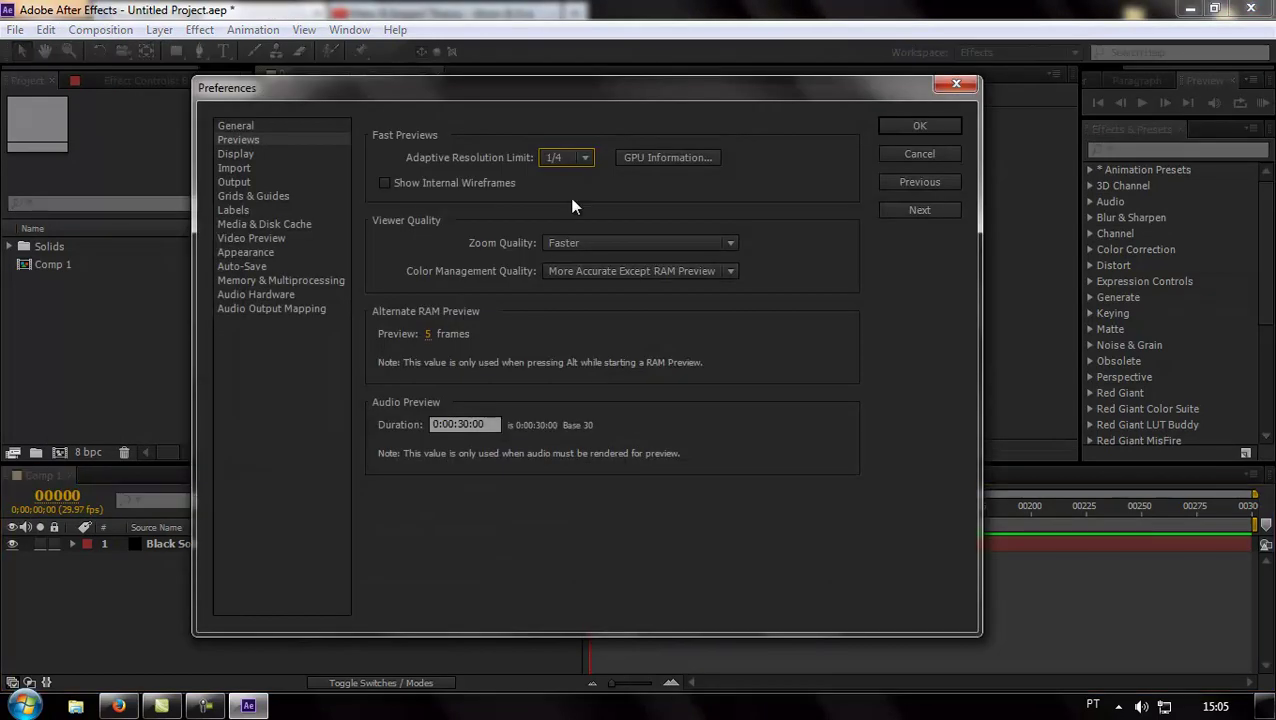
drag(470, 88, 507, 66)
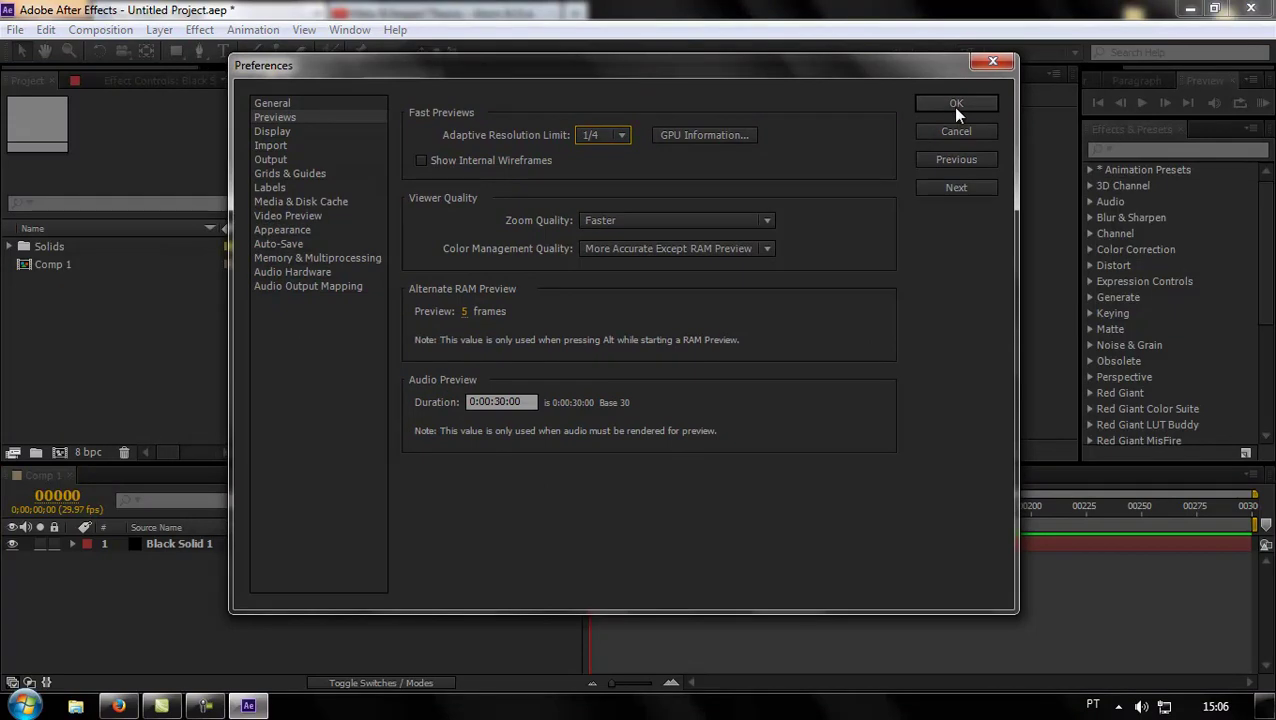
click(954, 105)
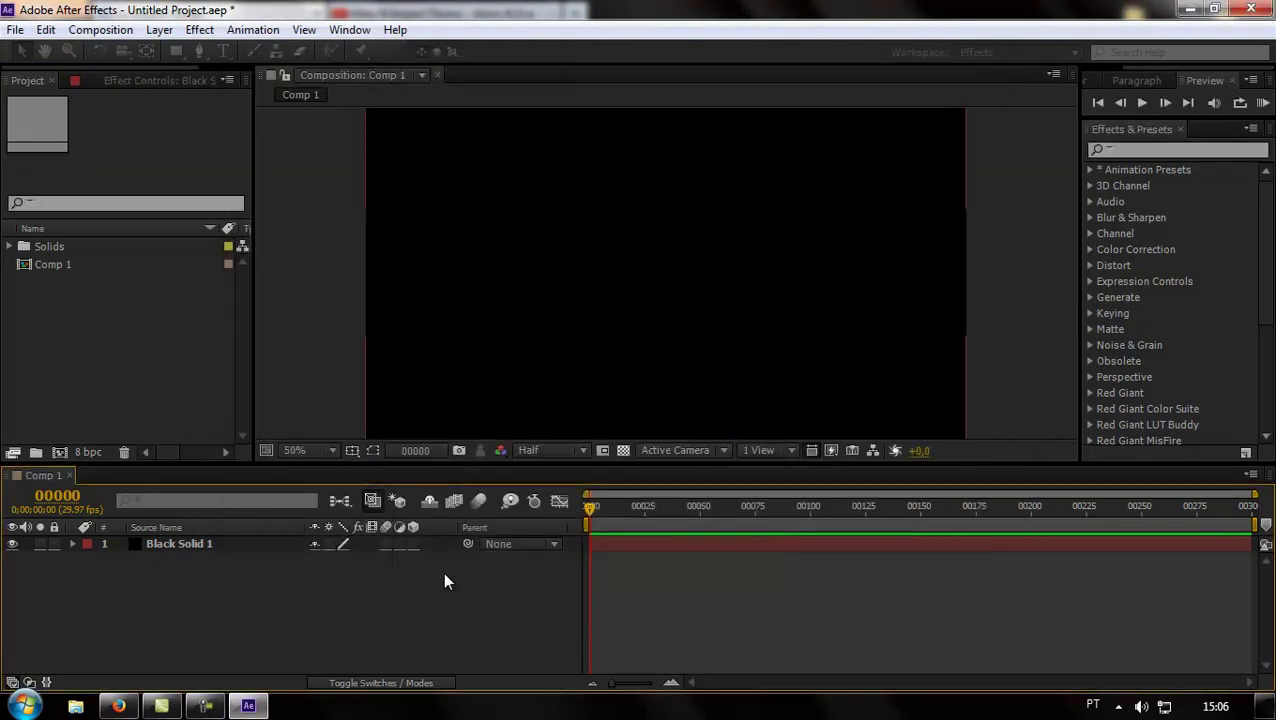
Select Black Solid 1 and browse the Effect menu's submenus down to Trapcode.
click(165, 545)
click(205, 30)
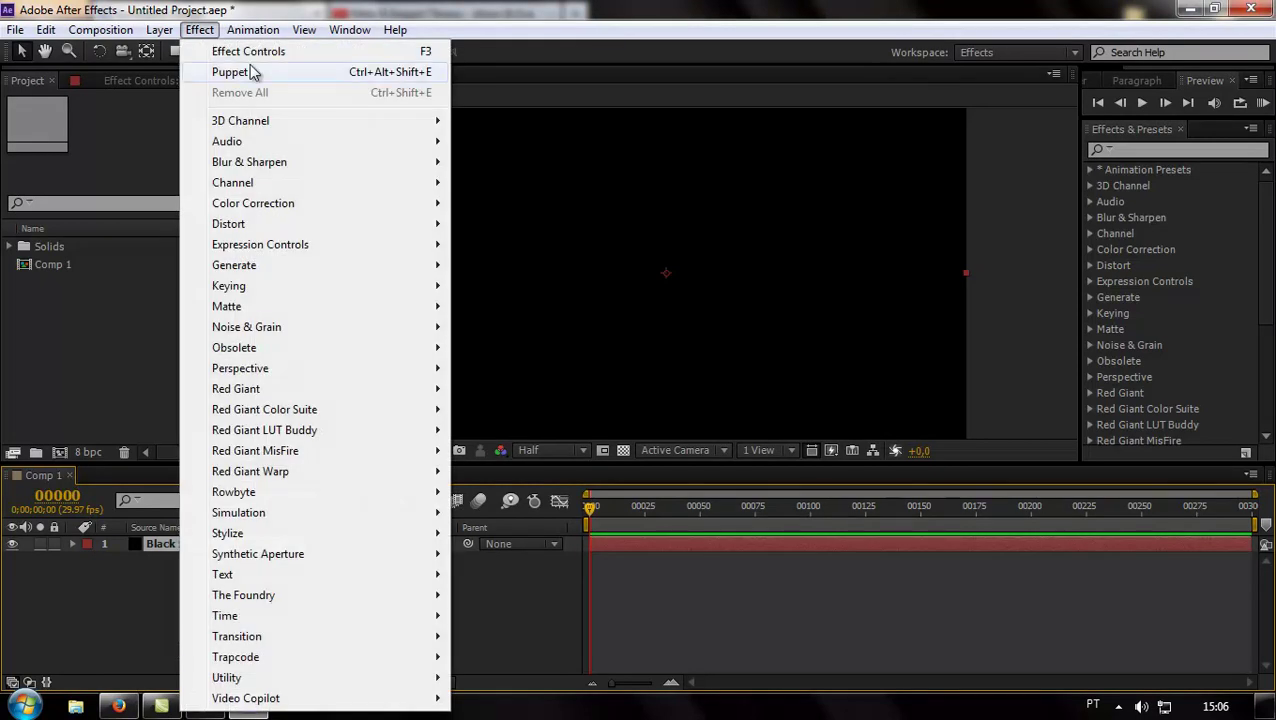
mouse_move(290, 185)
mouse_move(290, 453)
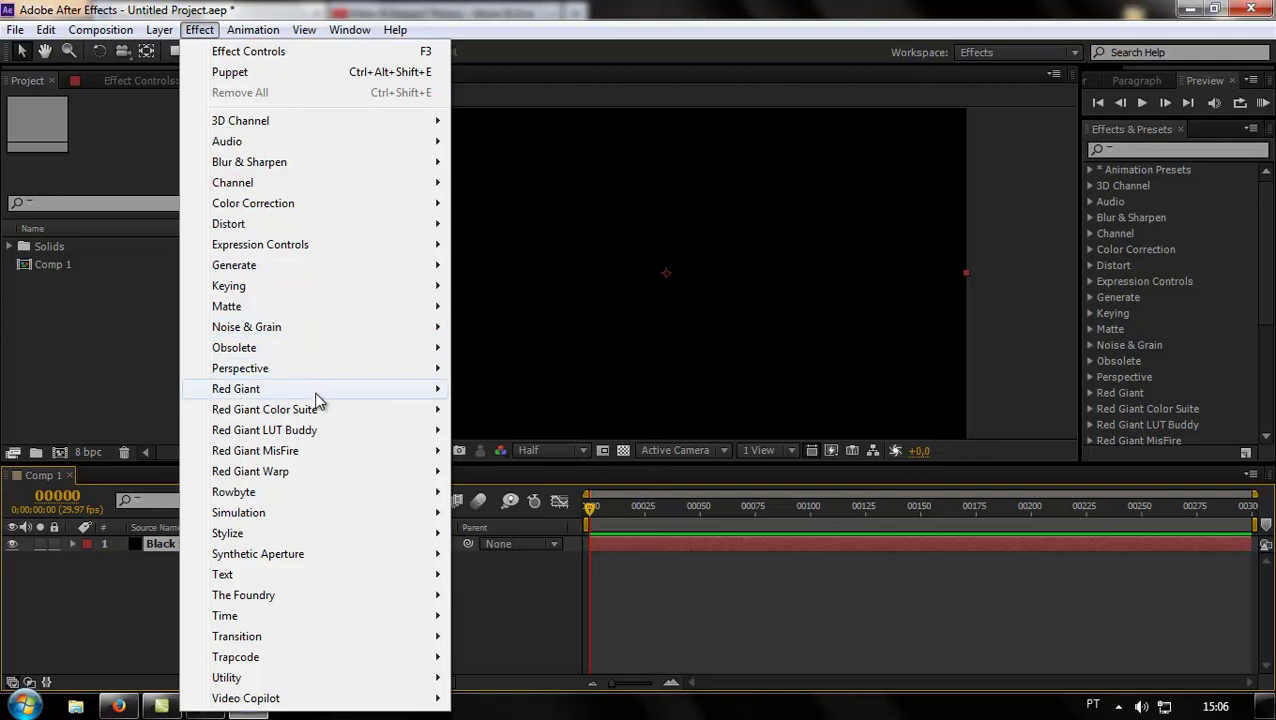
mouse_move(313, 391)
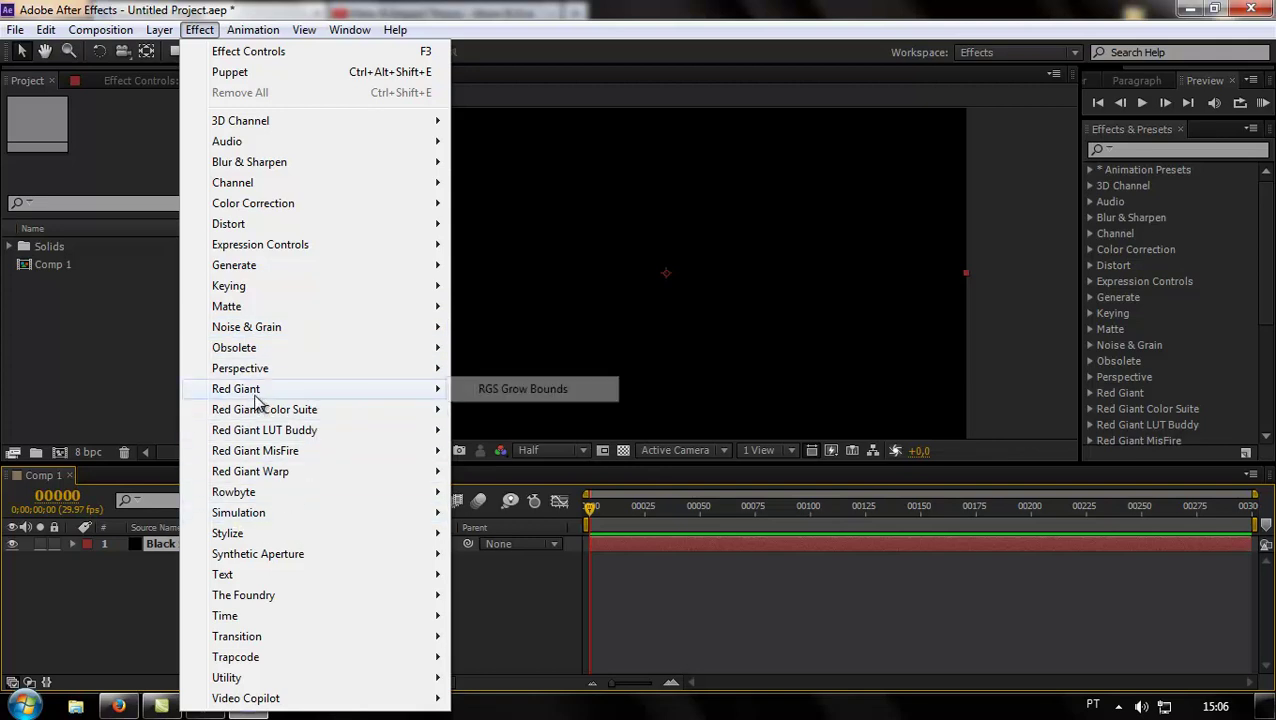
mouse_move(257, 421)
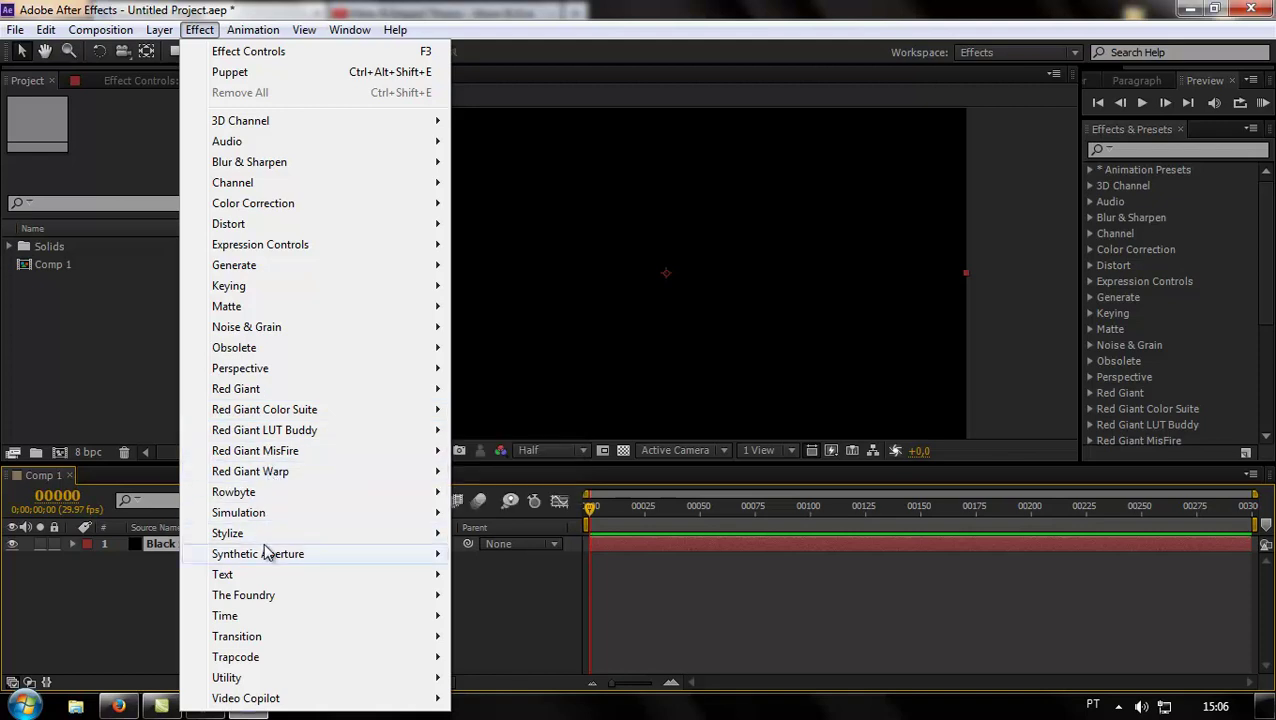
mouse_move(277, 605)
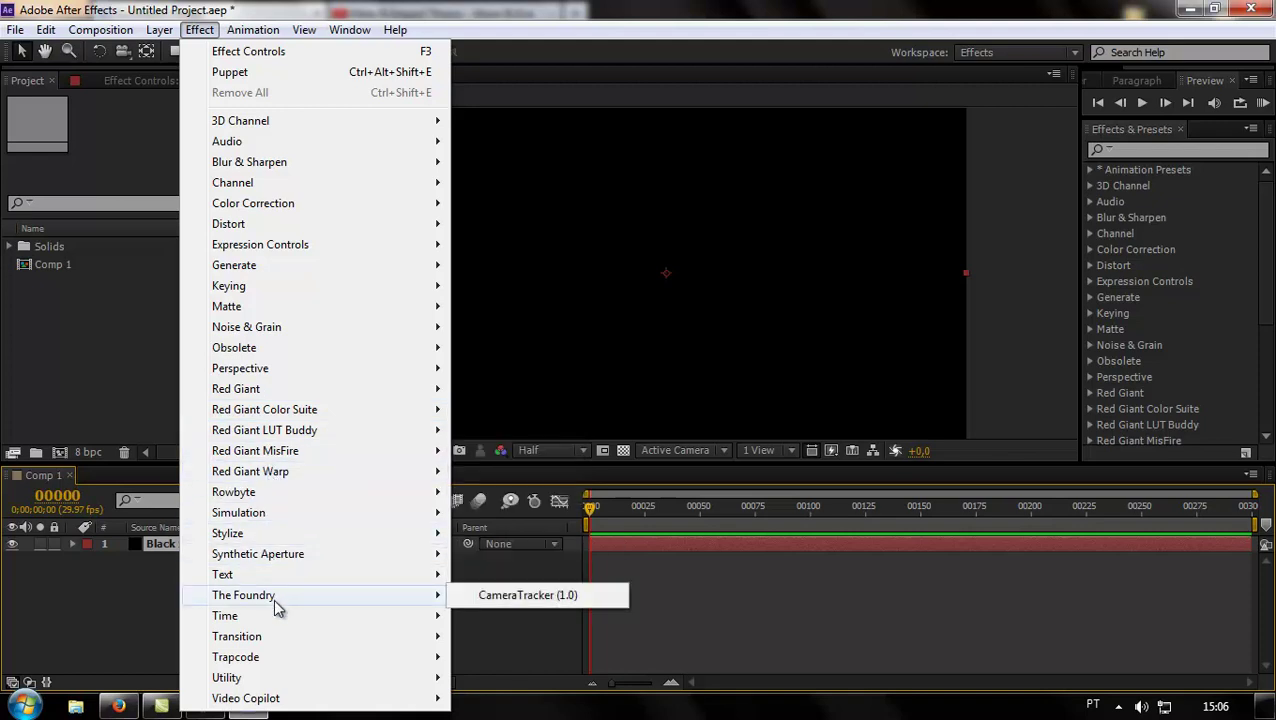
mouse_move(284, 698)
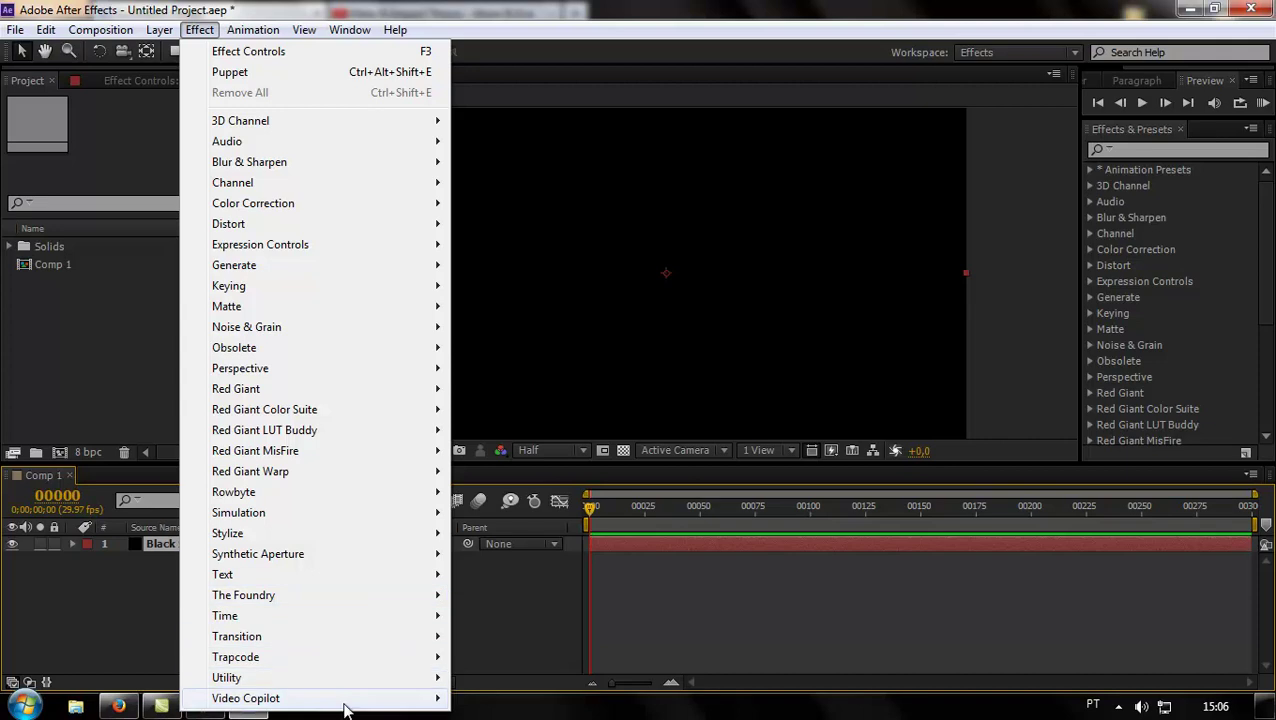
mouse_move(351, 668)
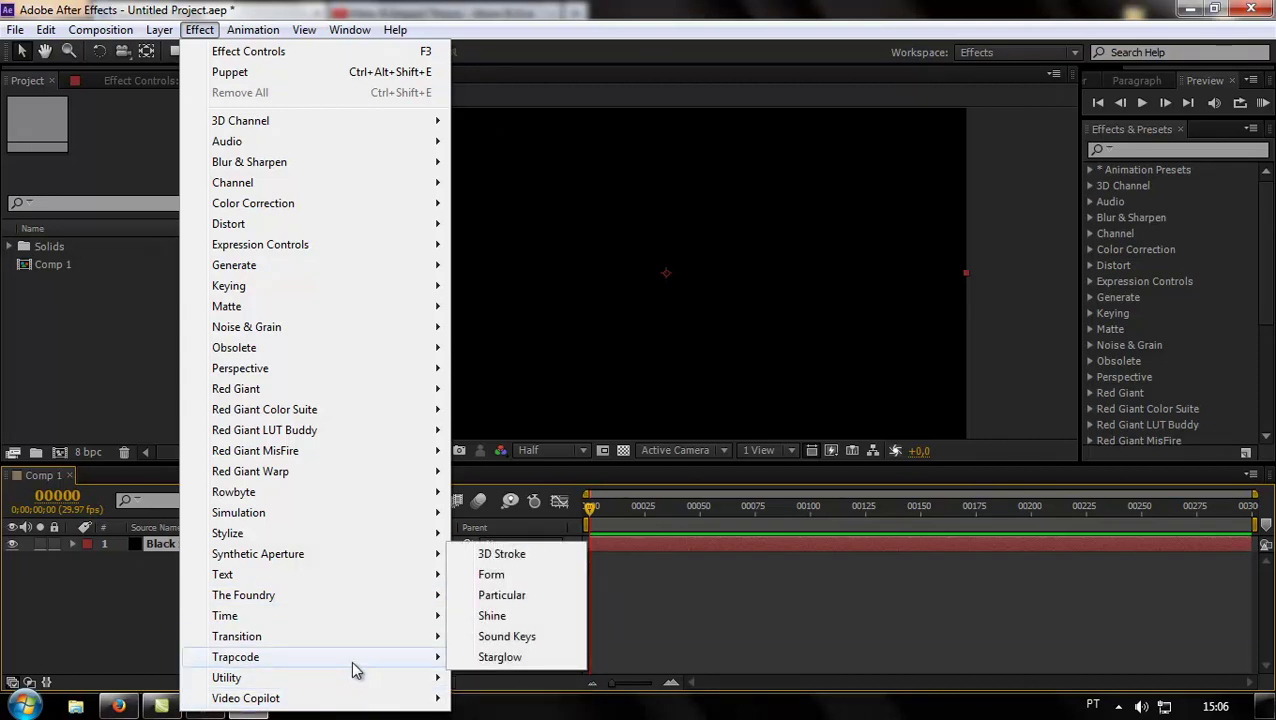
Dismiss the effects list without applying any, and open Comp 1's Composition Settings.
click(71, 651)
click(100, 29)
click(129, 75)
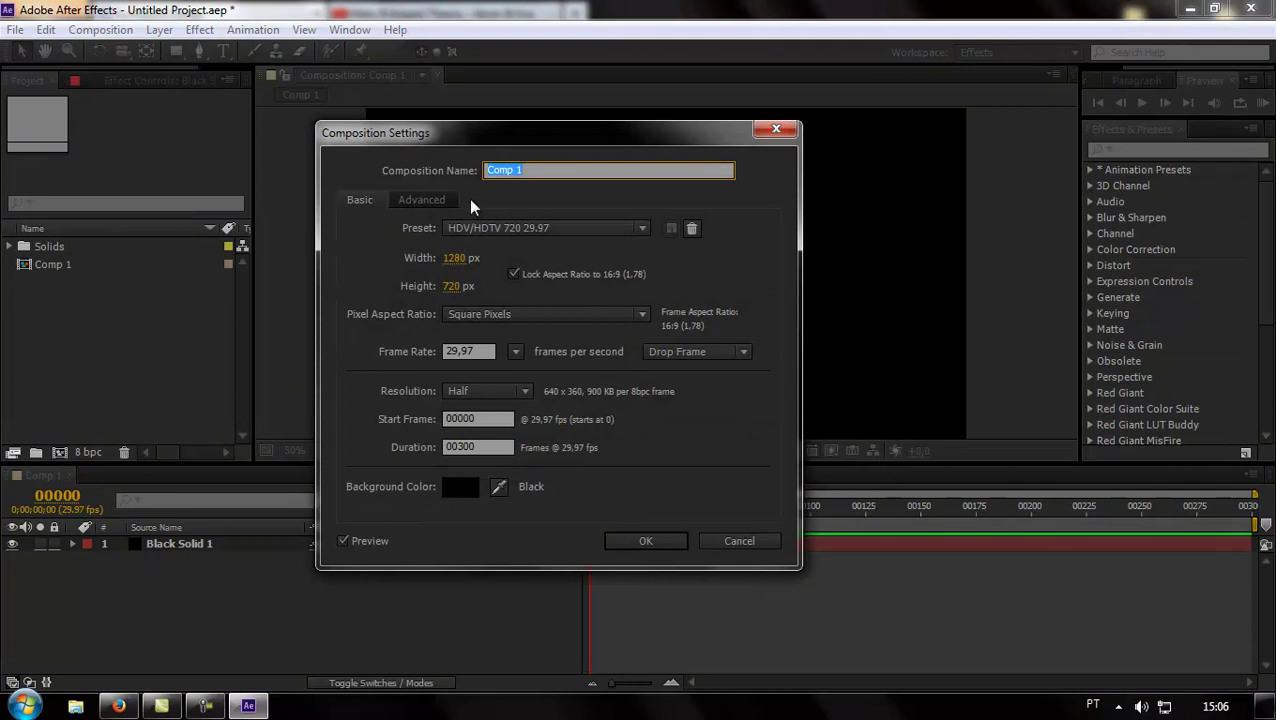
click(407, 197)
click(524, 302)
click(540, 322)
click(613, 308)
click(641, 338)
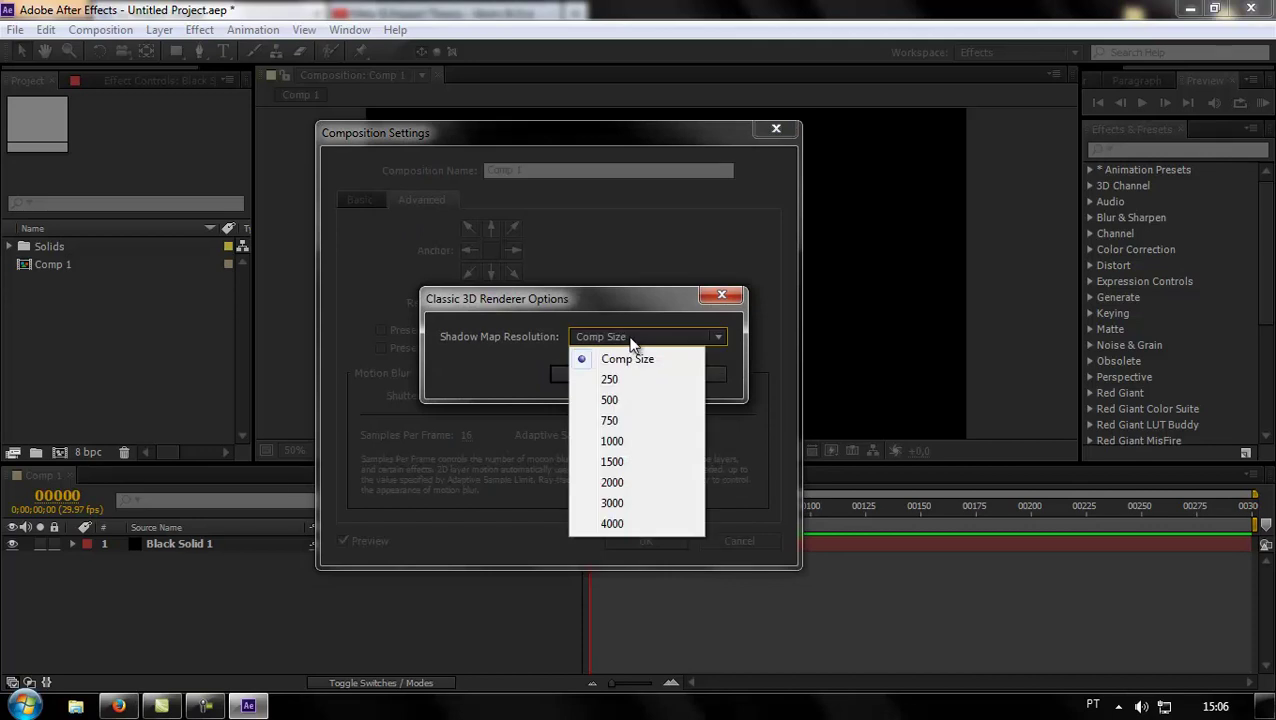
click(641, 340)
click(588, 375)
click(640, 540)
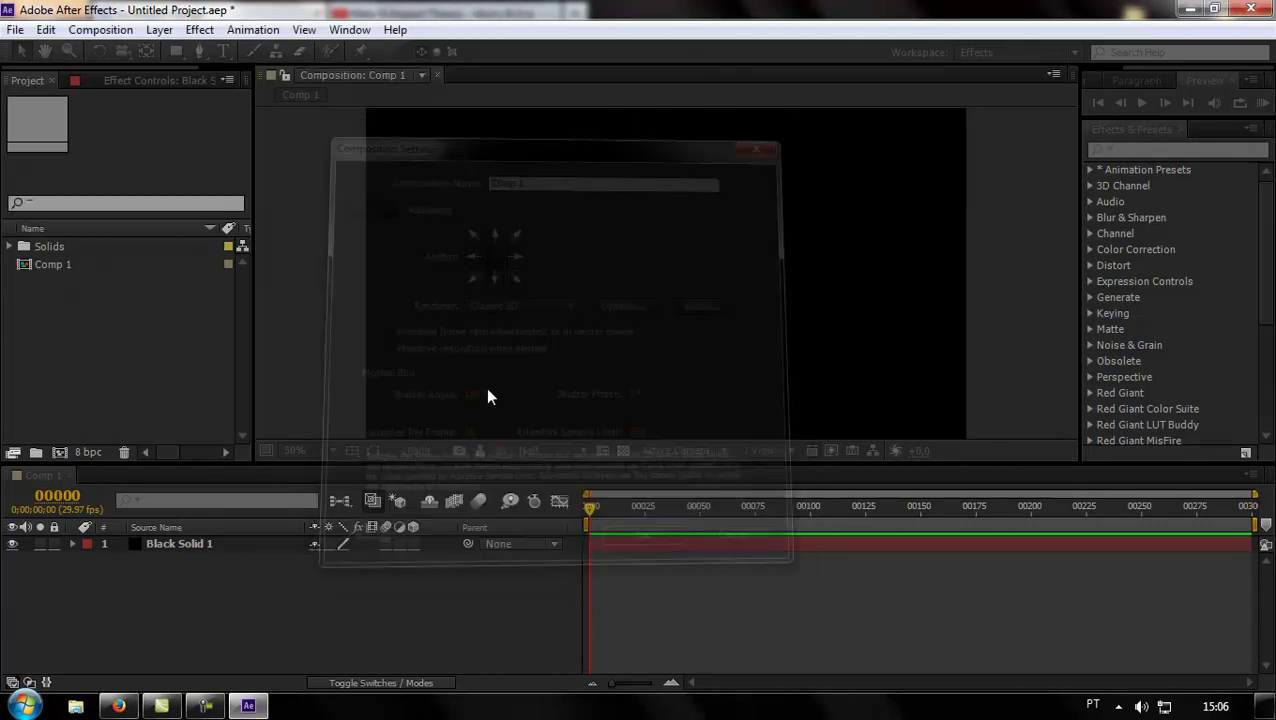
mouse_move(664, 511)
mouse_down()
mouse_move(635, 513)
mouse_move(814, 508)
mouse_up()
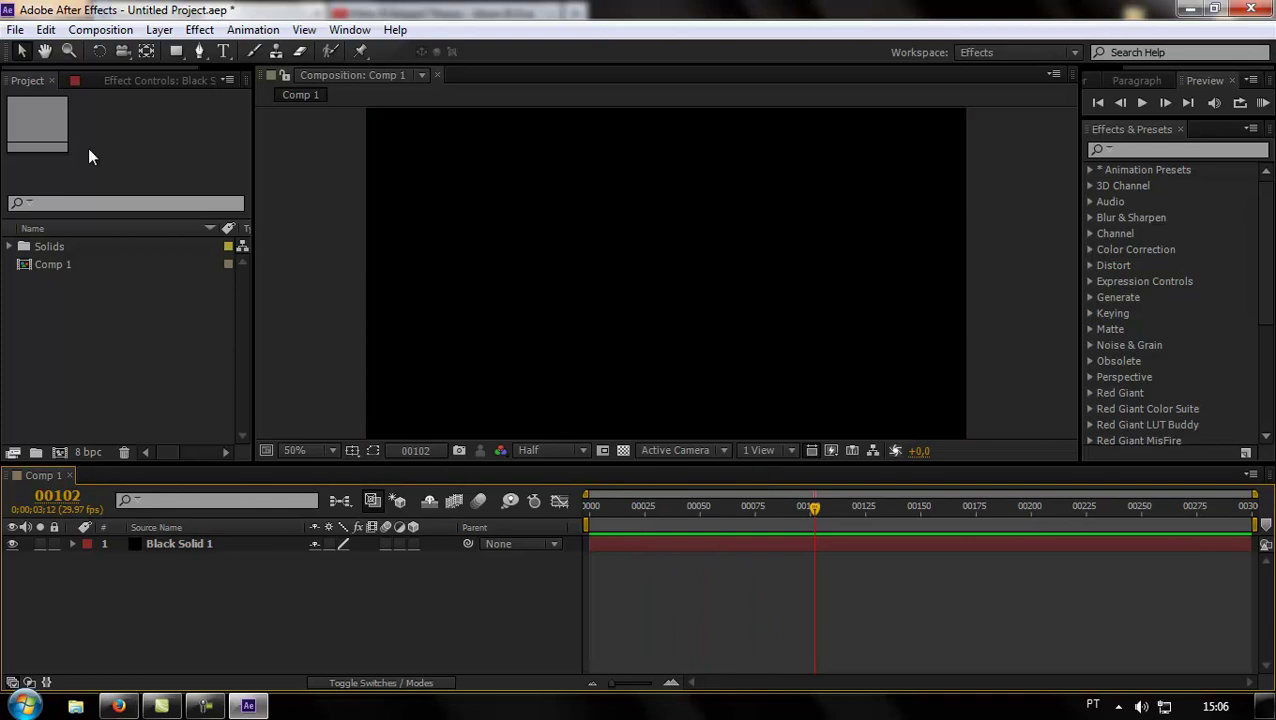
Close the untitled project and open the recent Motion walk.aep project.
click(16, 29)
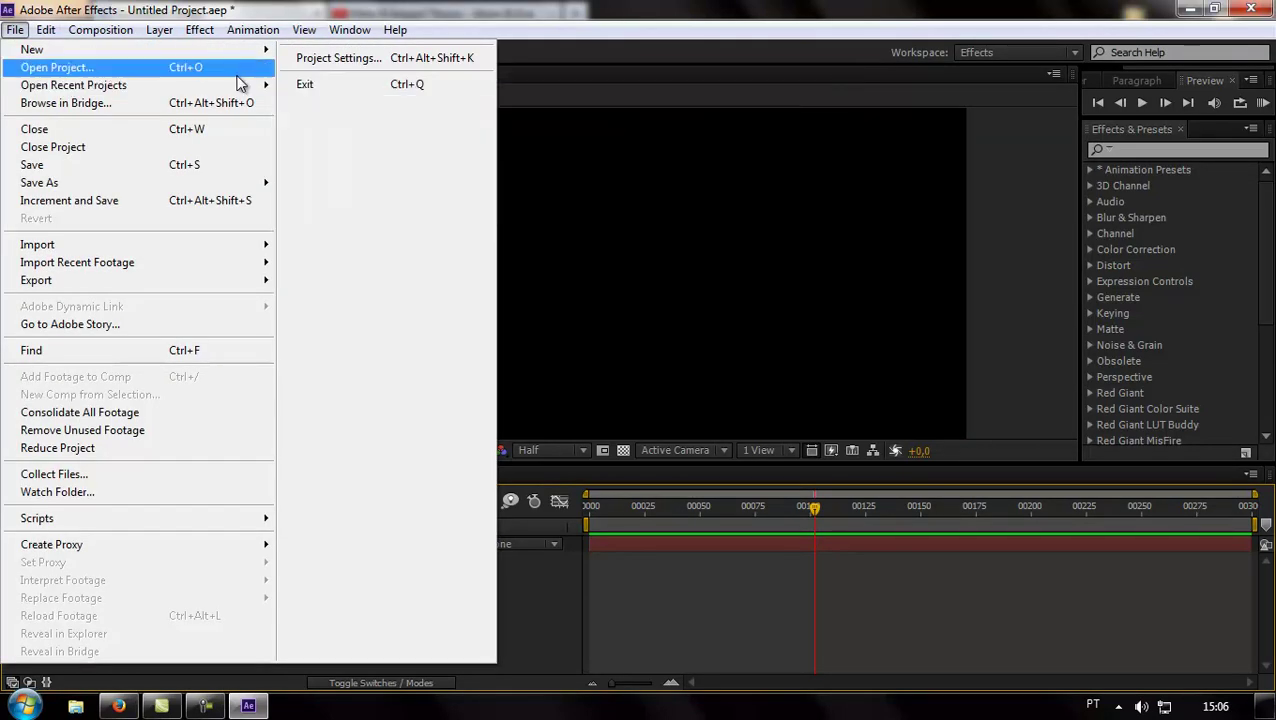
mouse_move(245, 85)
click(312, 87)
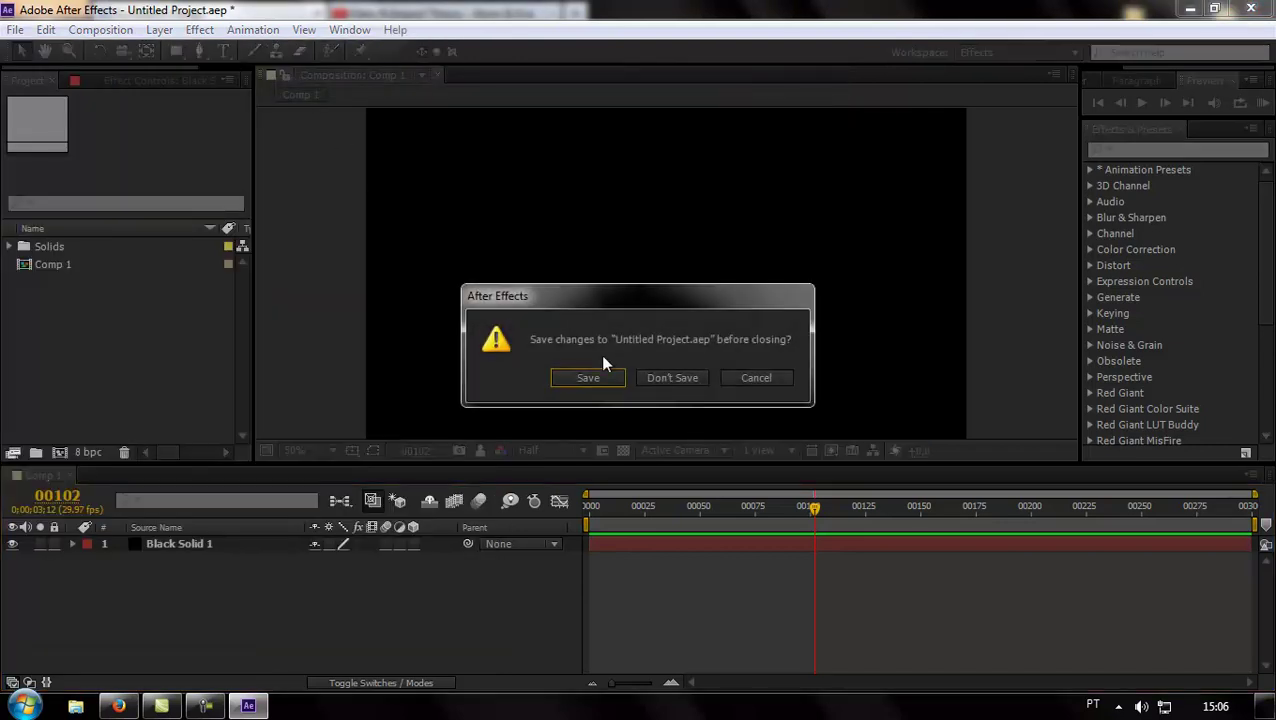
click(662, 383)
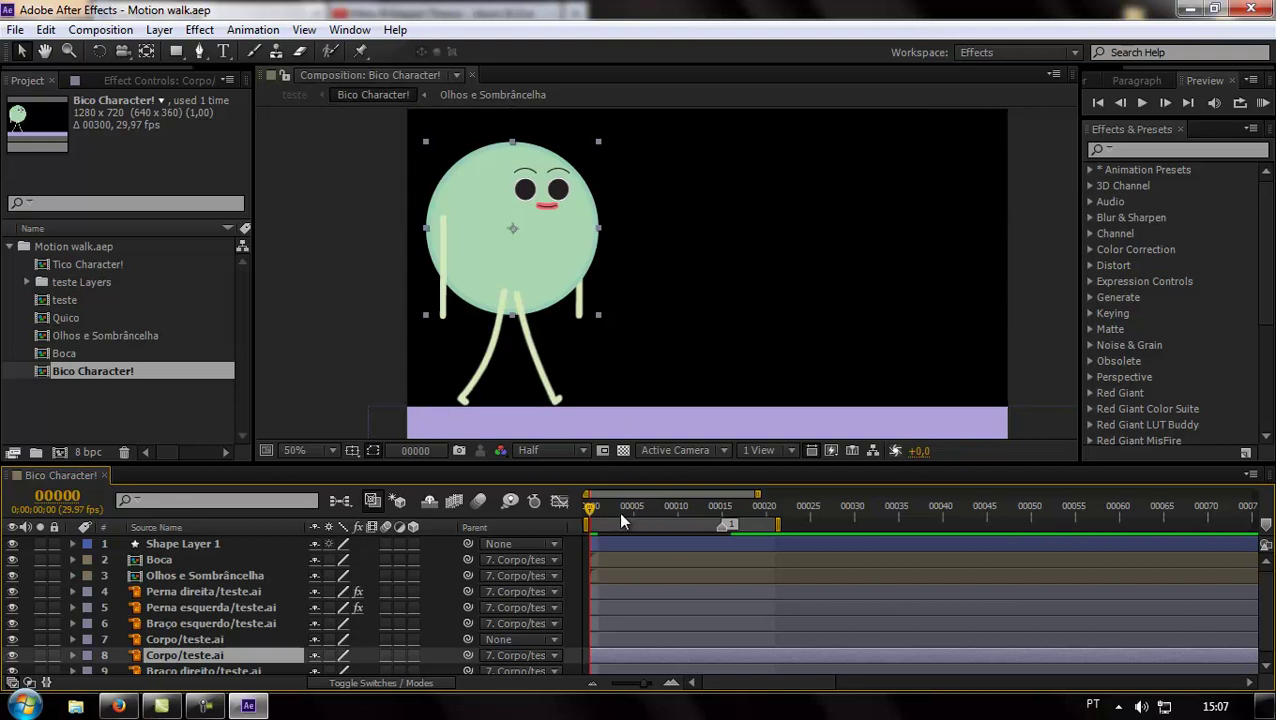
Enlarge the timeline panel slightly so all nine Bico Character! layers show.
scroll(585, 333, down, 1)
scroll(585, 333, up, 1)
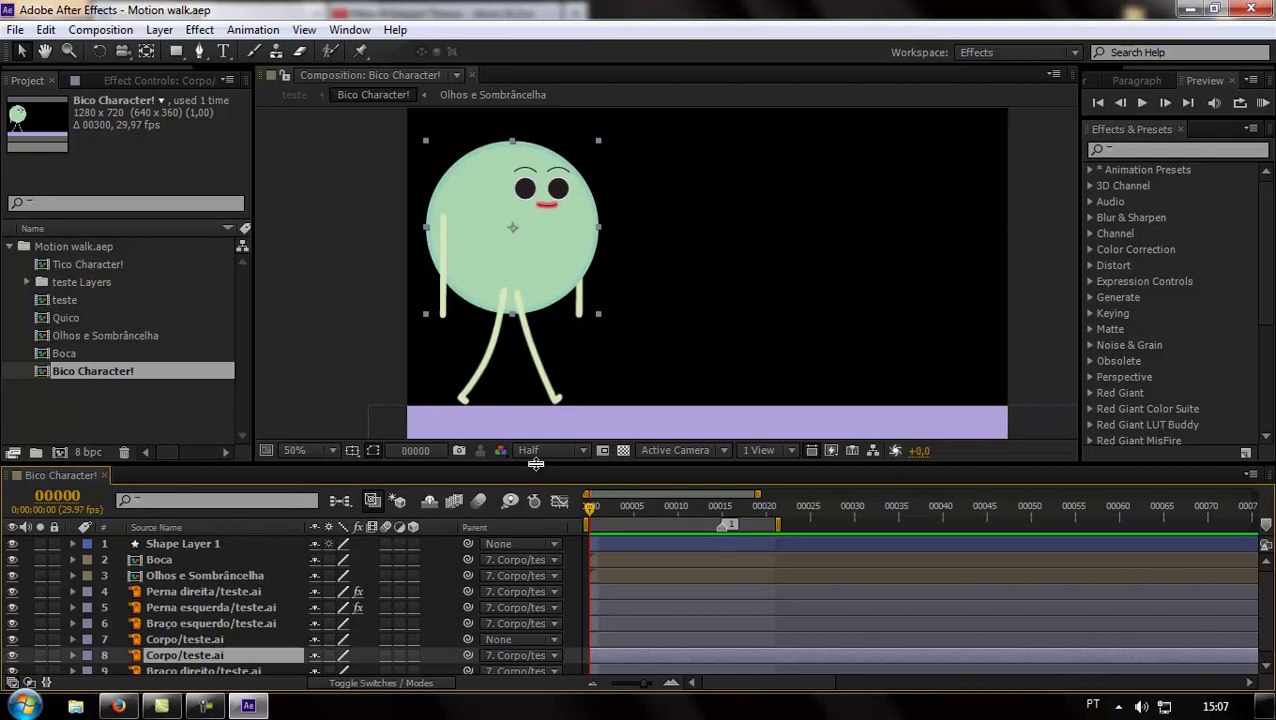
mouse_move(540, 466)
mouse_down()
mouse_move(531, 421)
mouse_move(550, 343)
mouse_move(545, 447)
mouse_up()
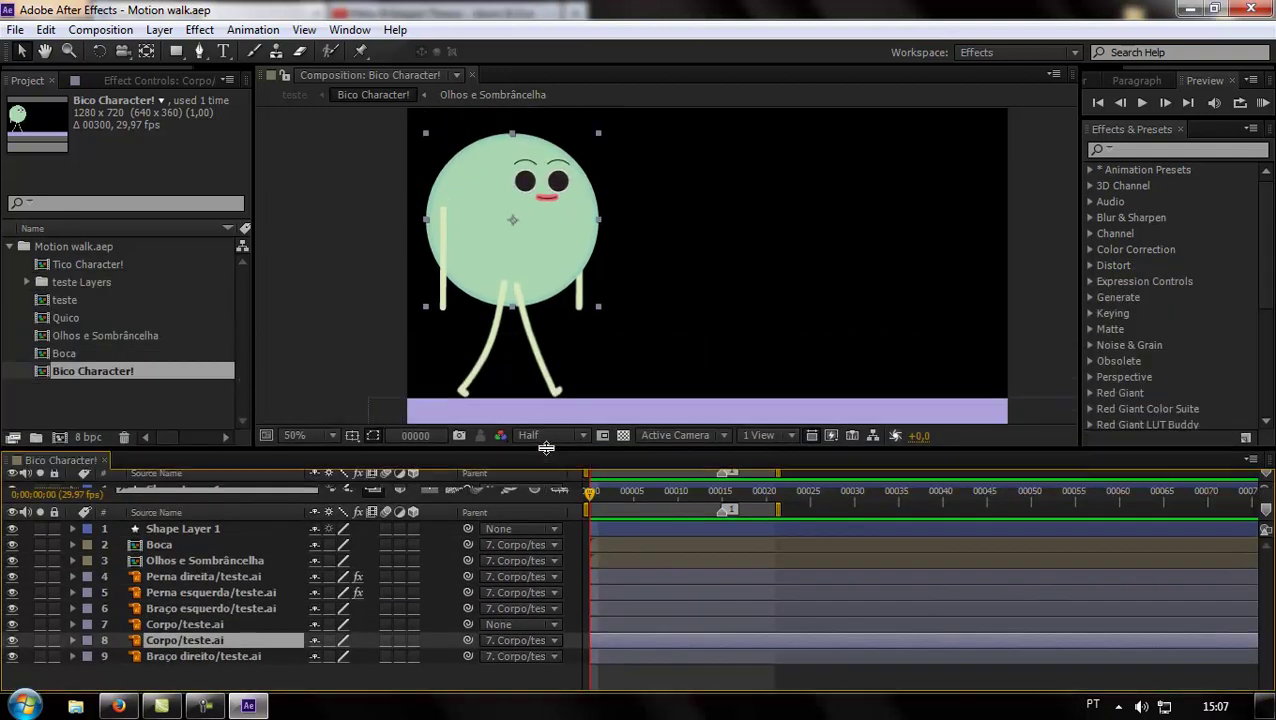
Open Computador's Propriedades system information and maximize the window.
click(30, 692)
click(289, 465)
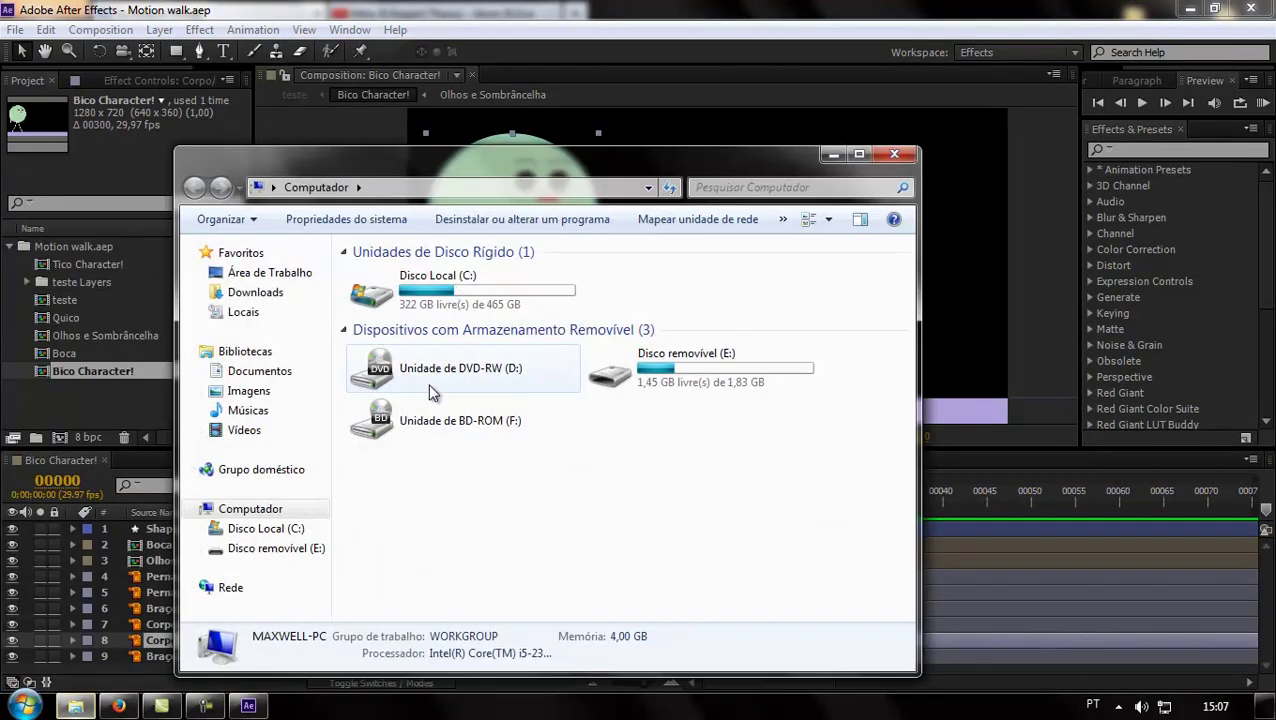
right_click(500, 296)
right_click(465, 557)
click(500, 540)
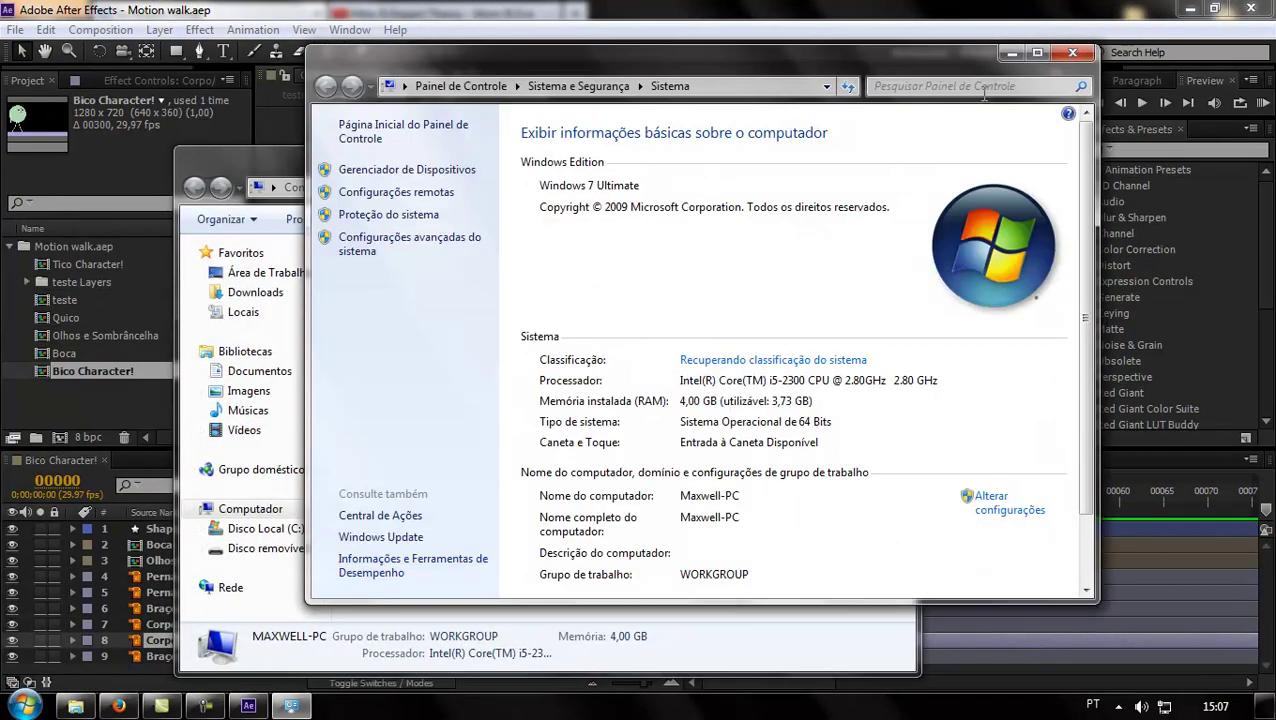
click(1037, 52)
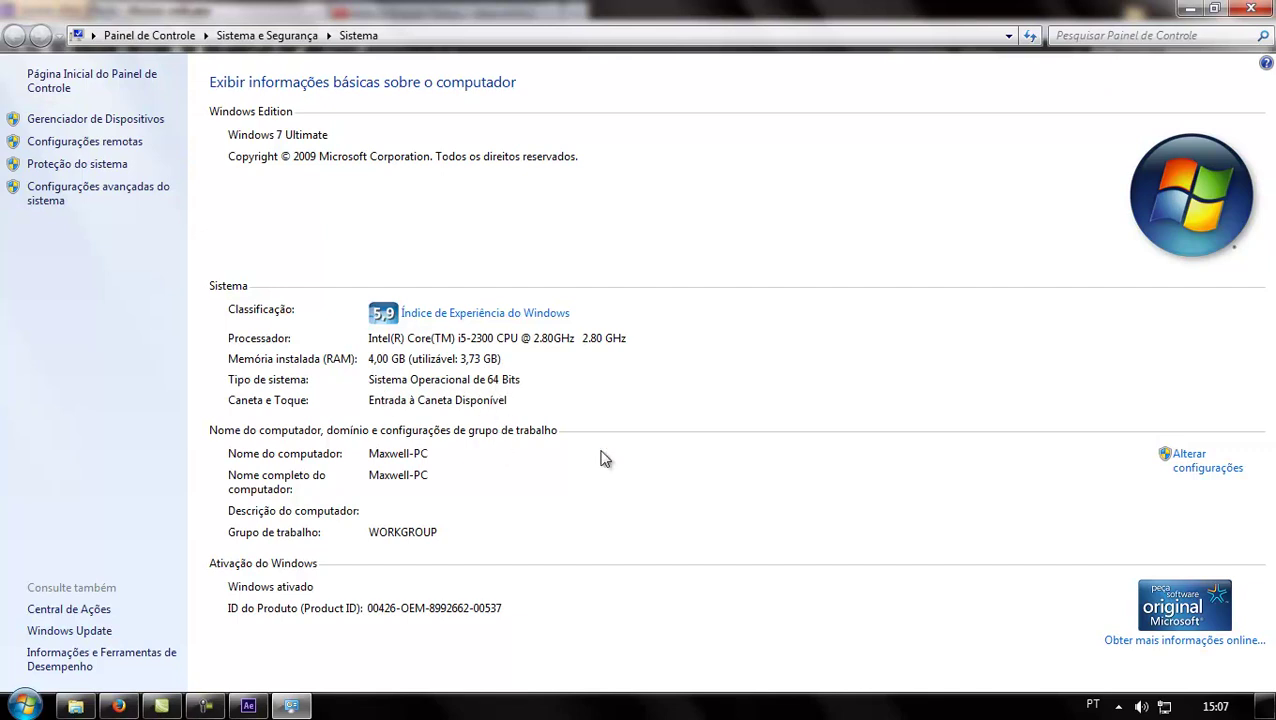
Open the NVIDIA Control Panel from its notification-area icon.
click(1120, 704)
right_click(1117, 555)
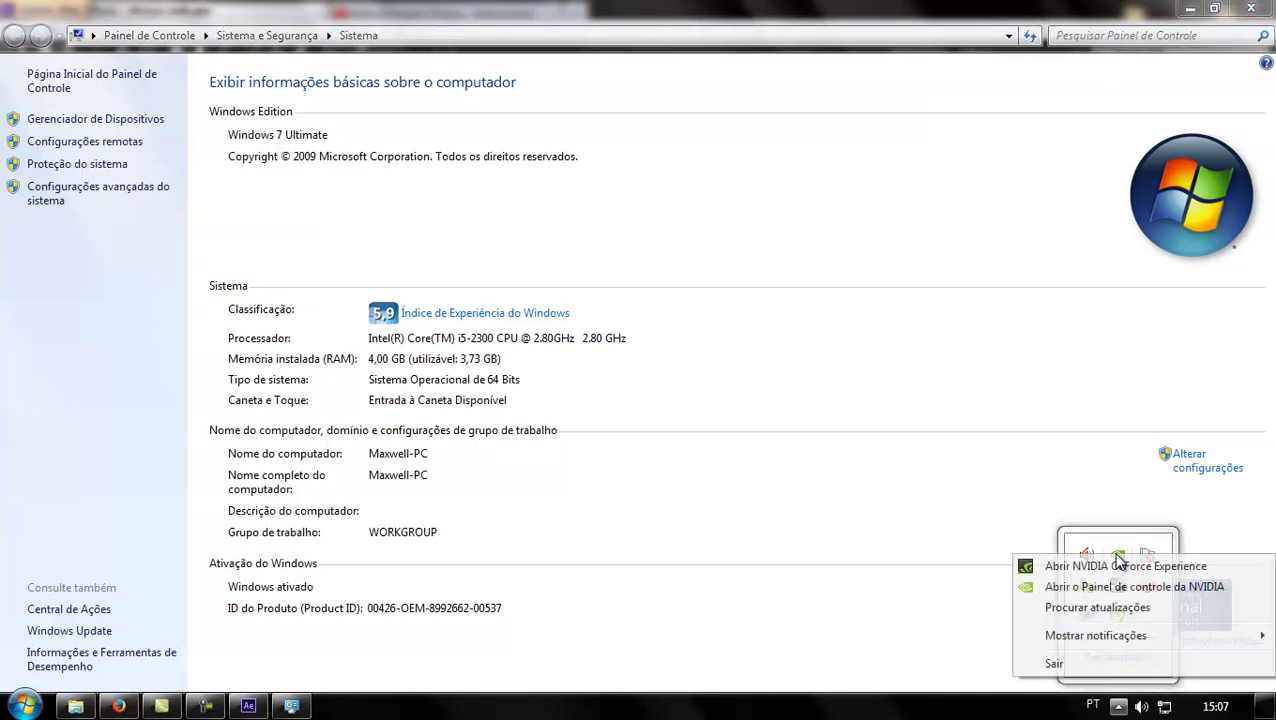
click(1121, 589)
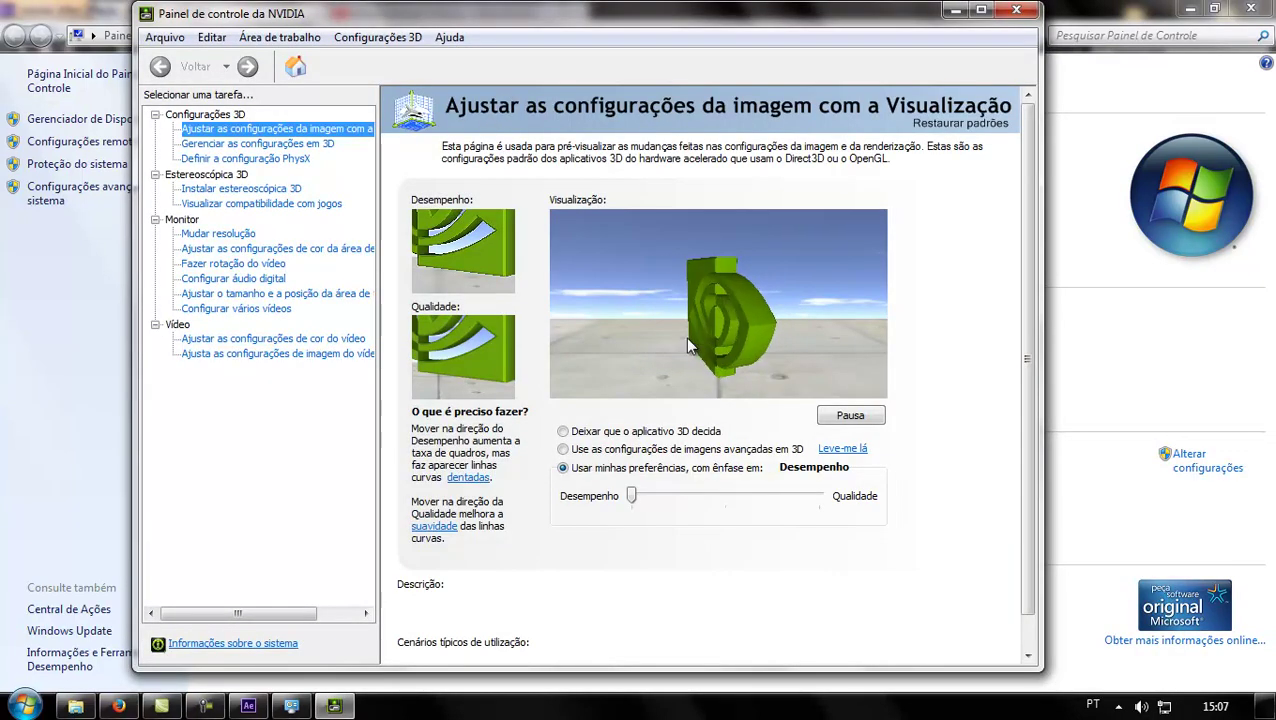
Choose 'Usar minhas preferências' at Desempenho, review the 3D settings, then close the panel.
click(645, 497)
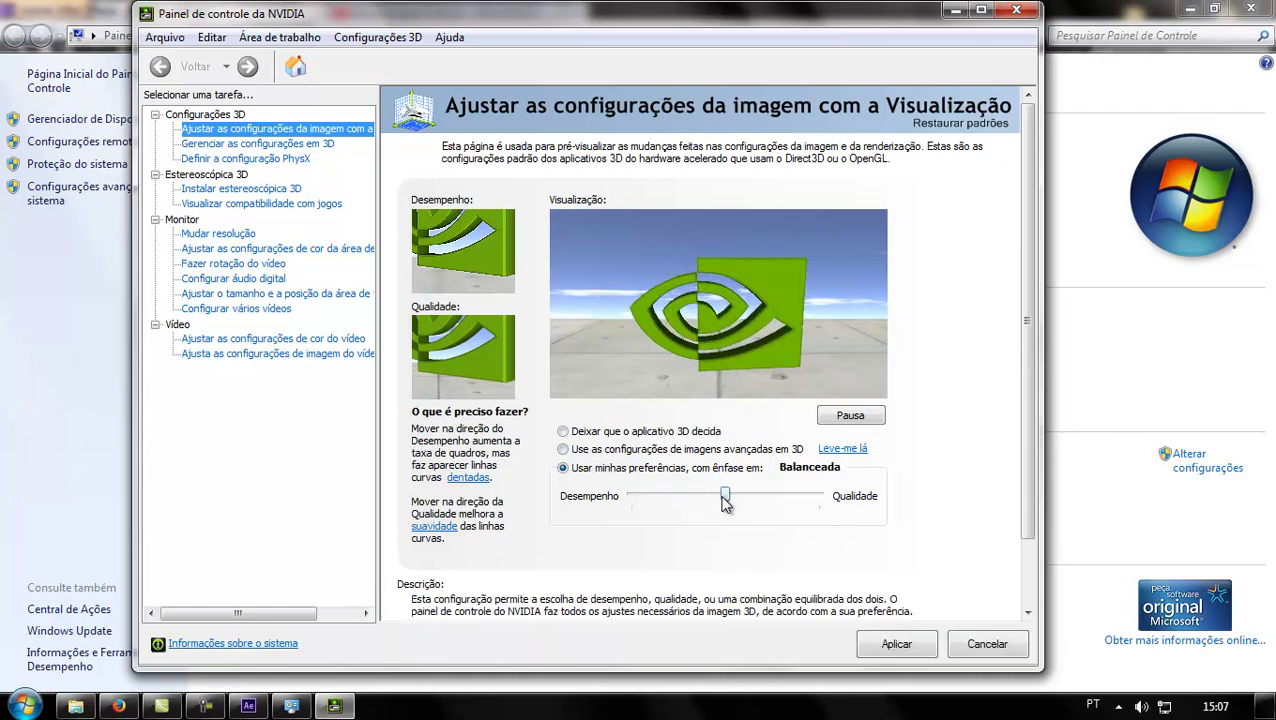
drag(725, 497, 630, 497)
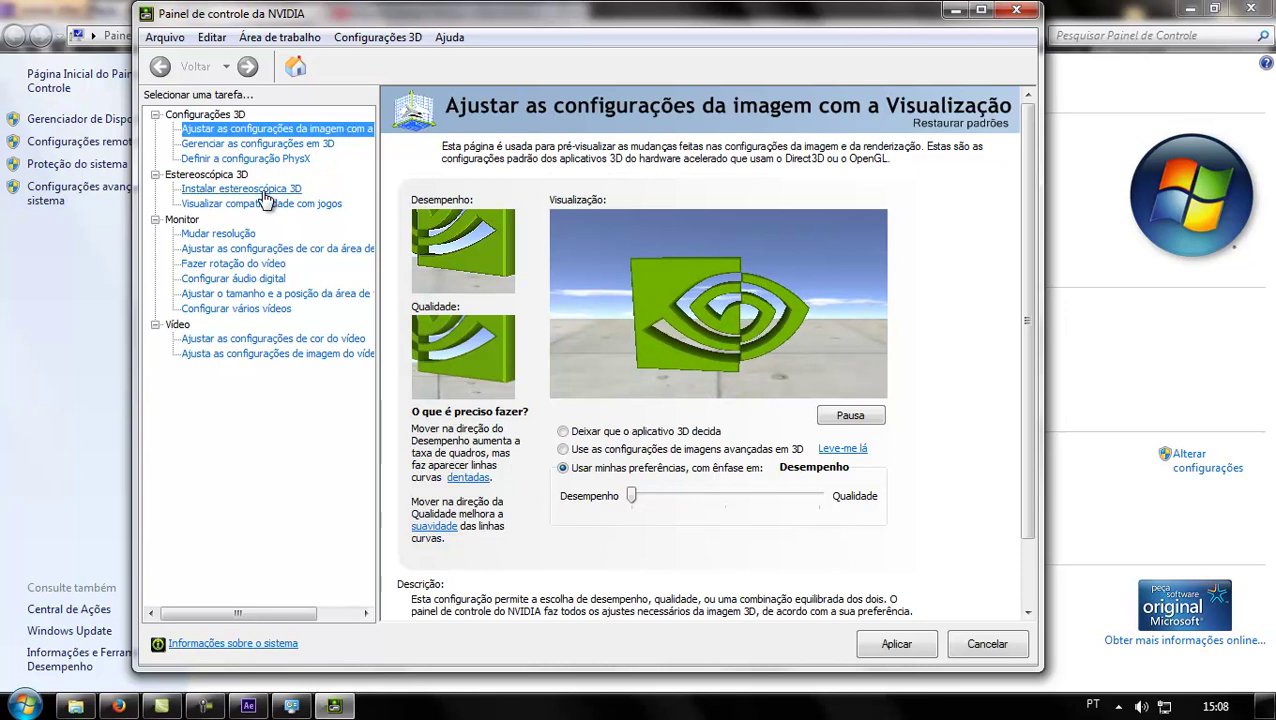
click(262, 146)
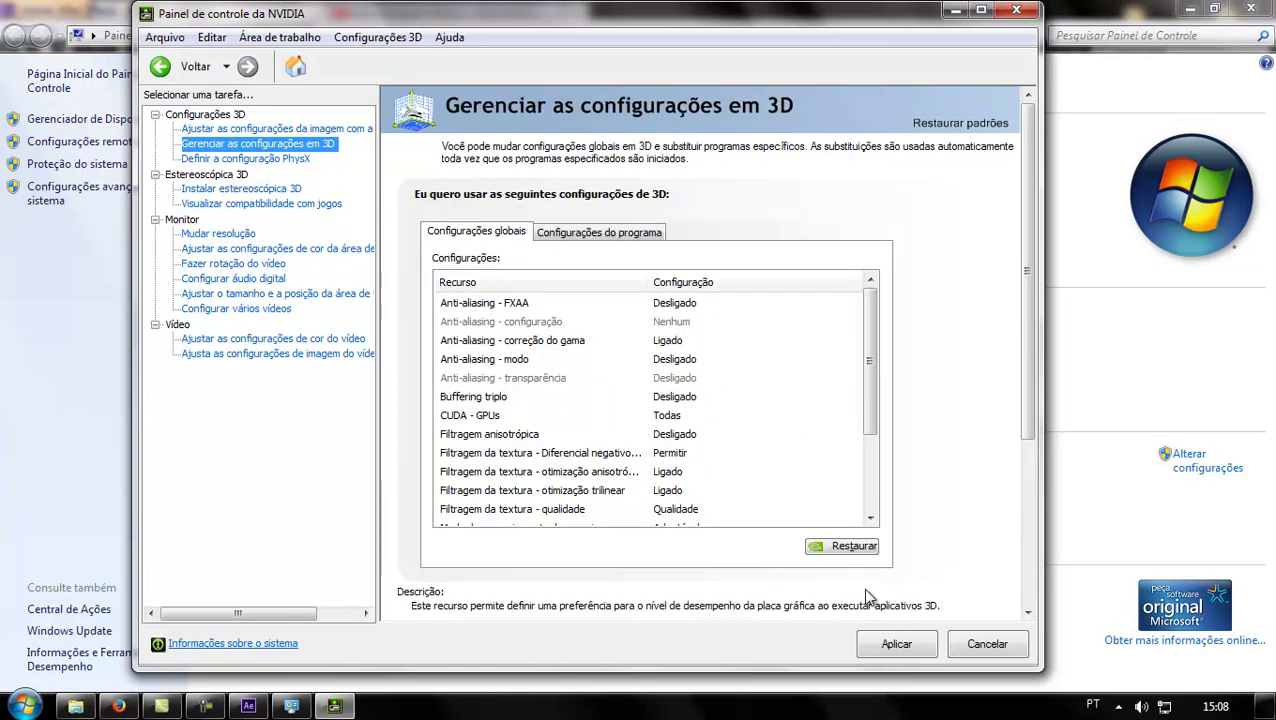
scroll(870, 465, down, 2)
drag(877, 468, 878, 478)
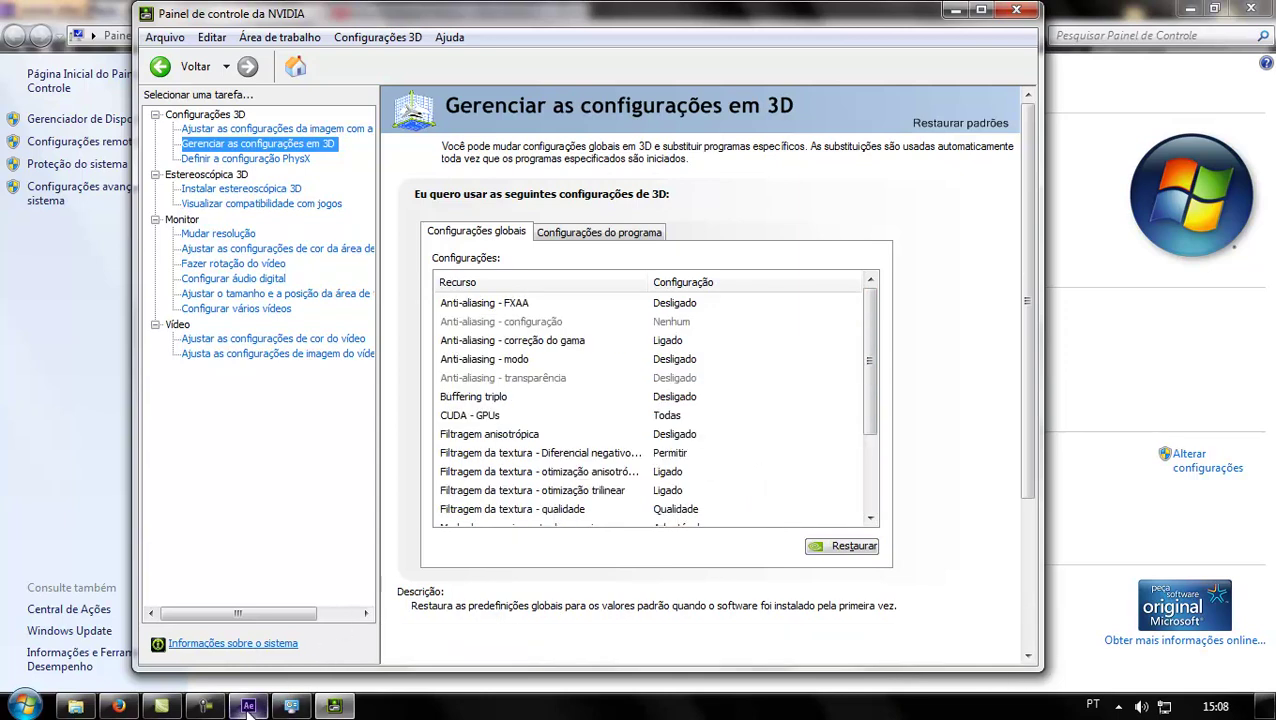
click(1024, 12)
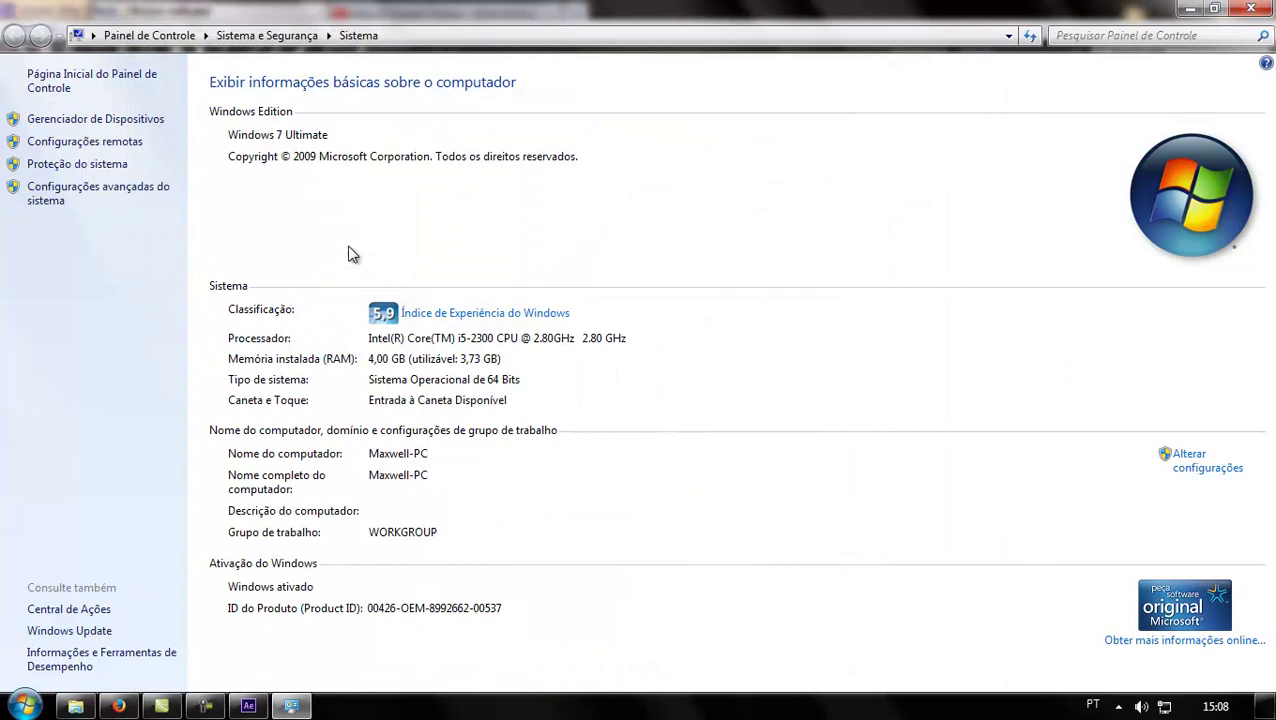
Close the Sistema window, check Disco Local (C:) free space (322 GB of 465 GB), and close Computador.
click(180, 38)
click(1250, 8)
key(super)
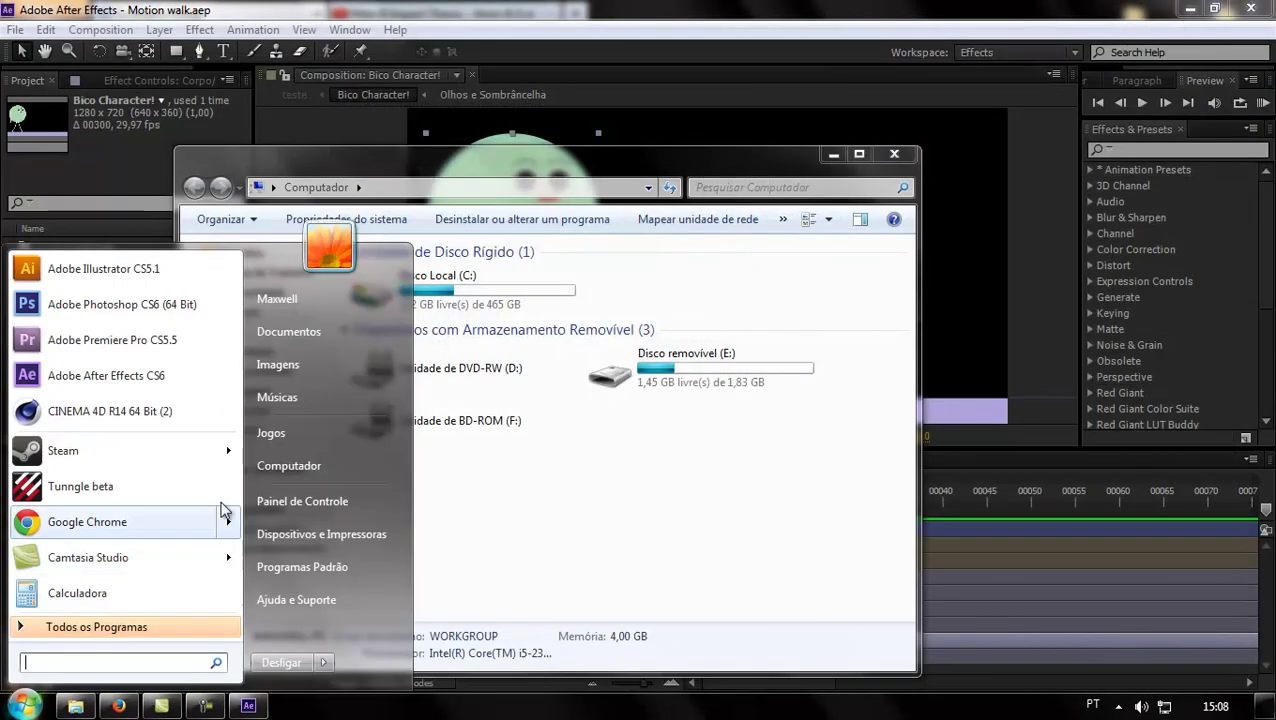
click(276, 466)
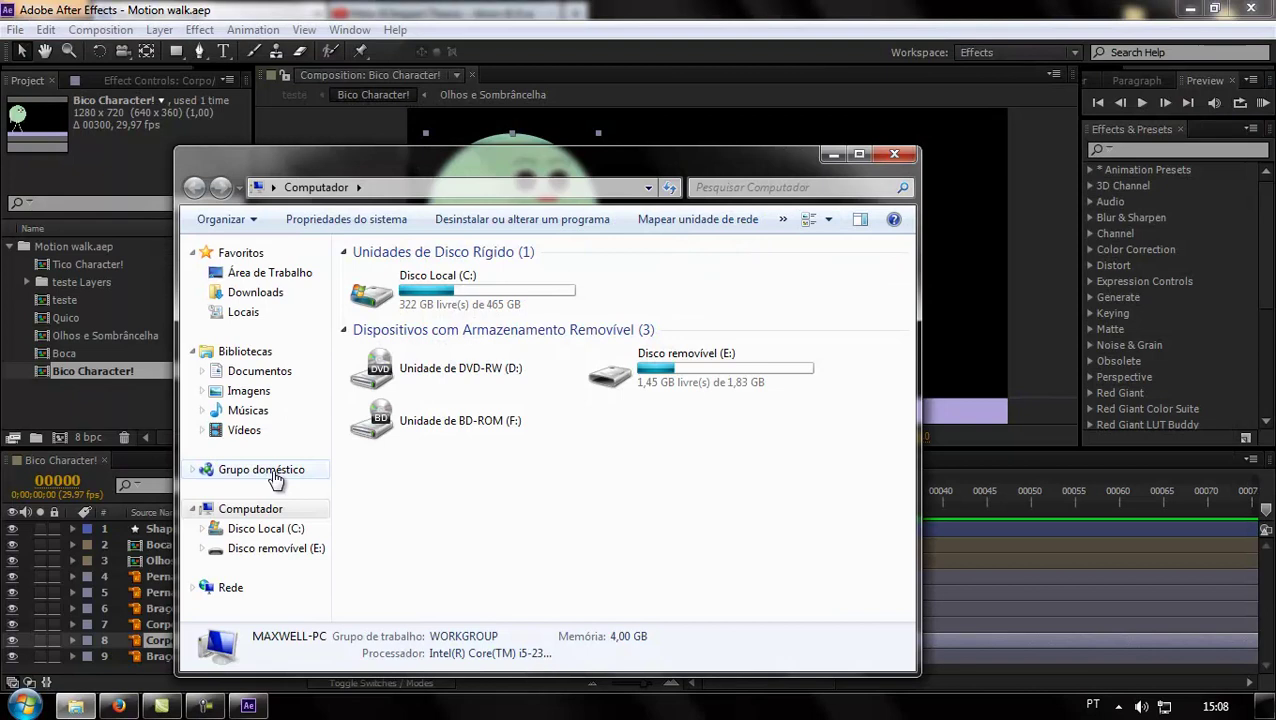
click(452, 308)
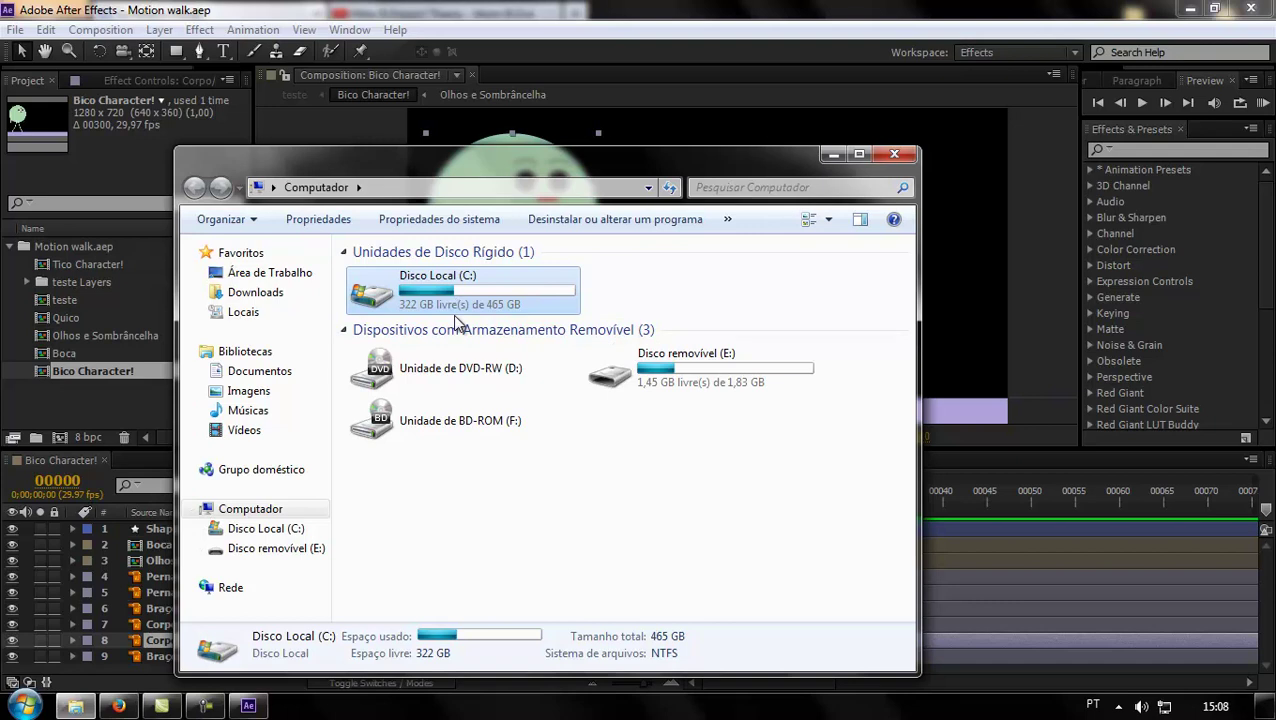
click(894, 154)
Launch Task Manager, review its tabs, move it up-left, and show the Processos list.
right_click(680, 706)
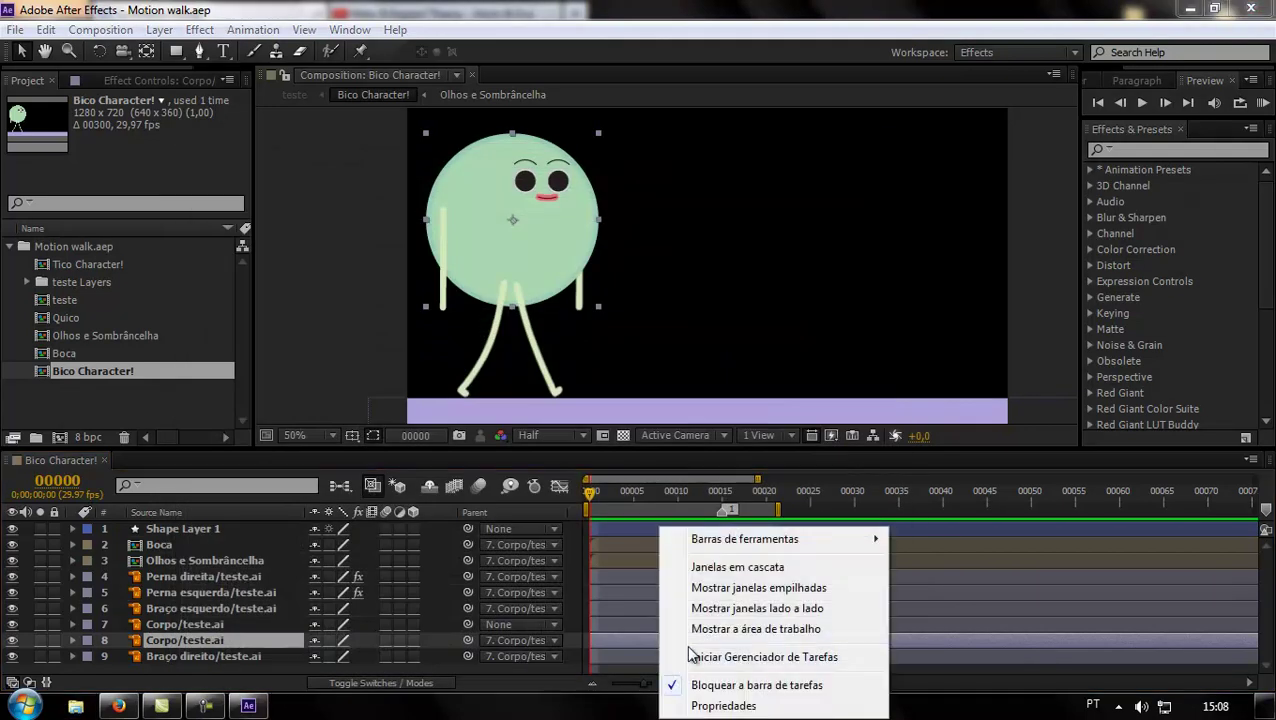
click(684, 662)
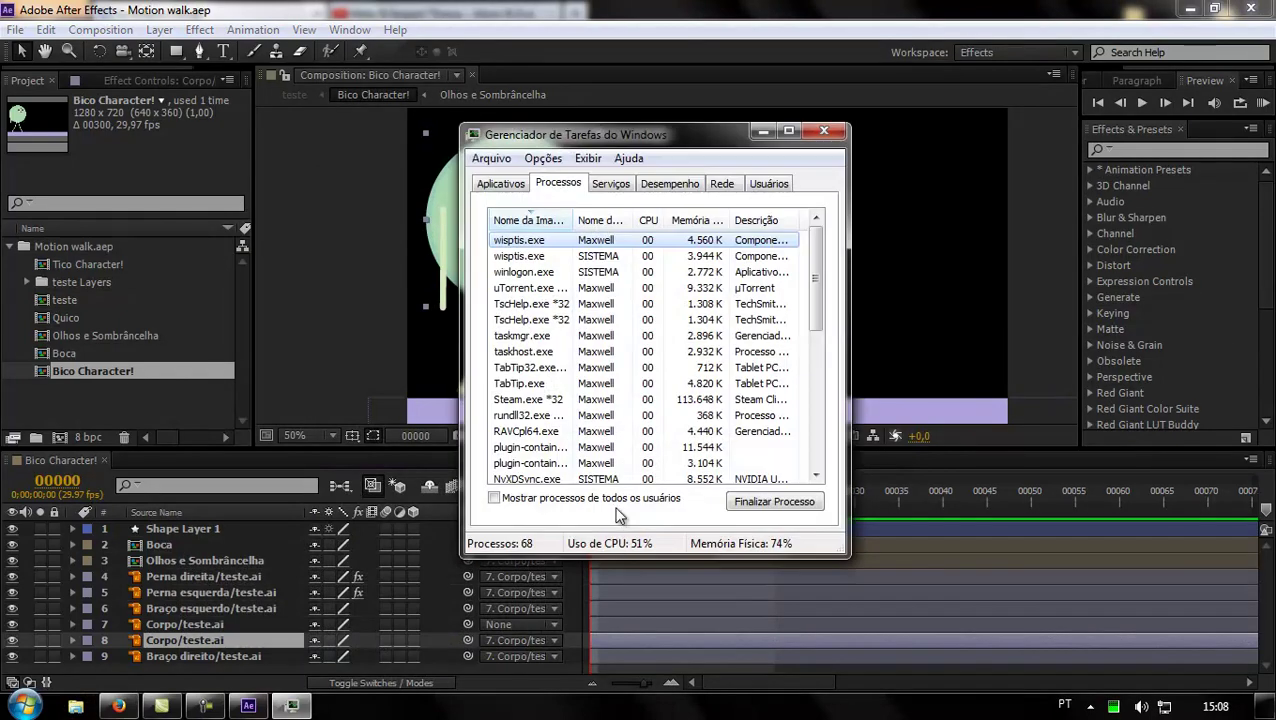
click(616, 188)
click(496, 188)
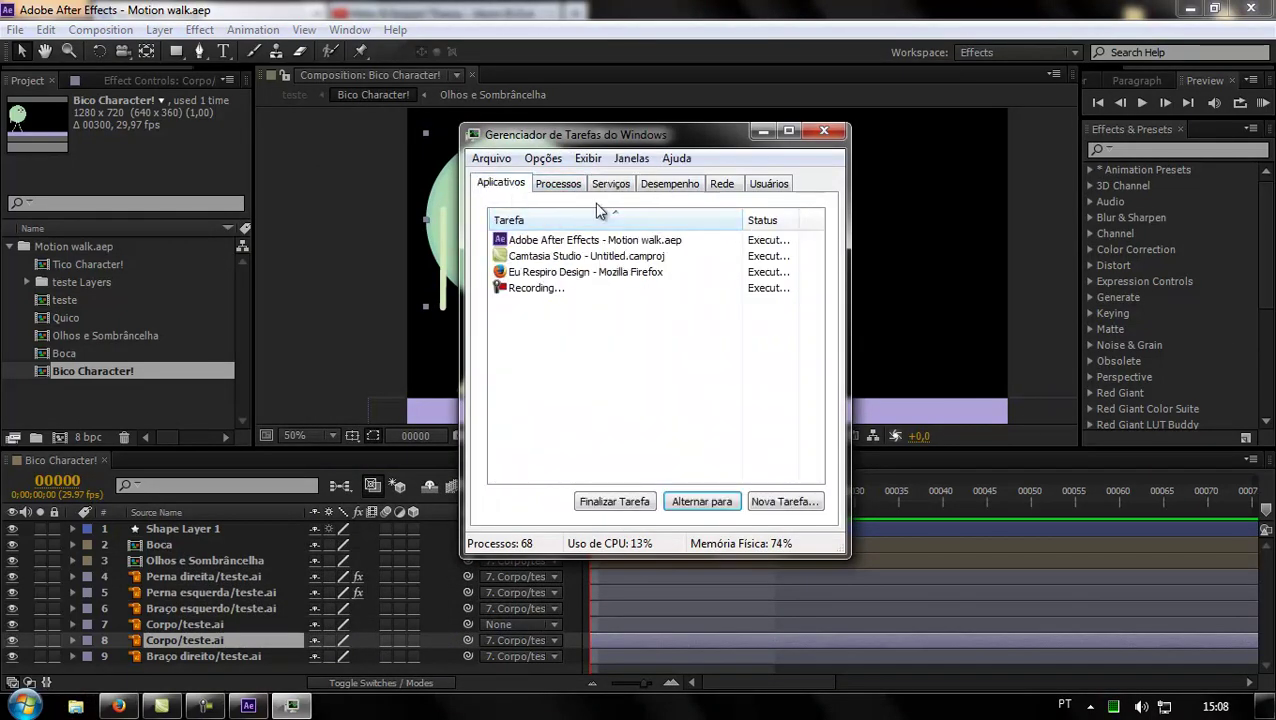
click(668, 184)
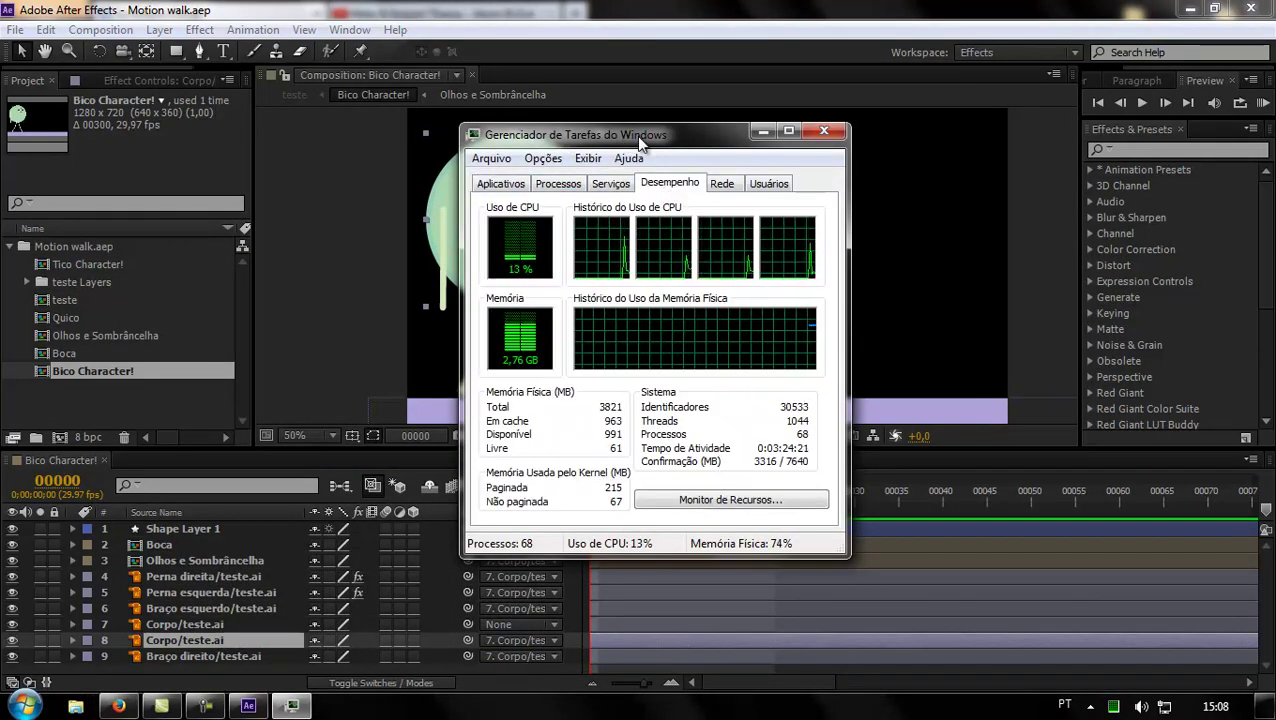
drag(636, 135, 453, 124)
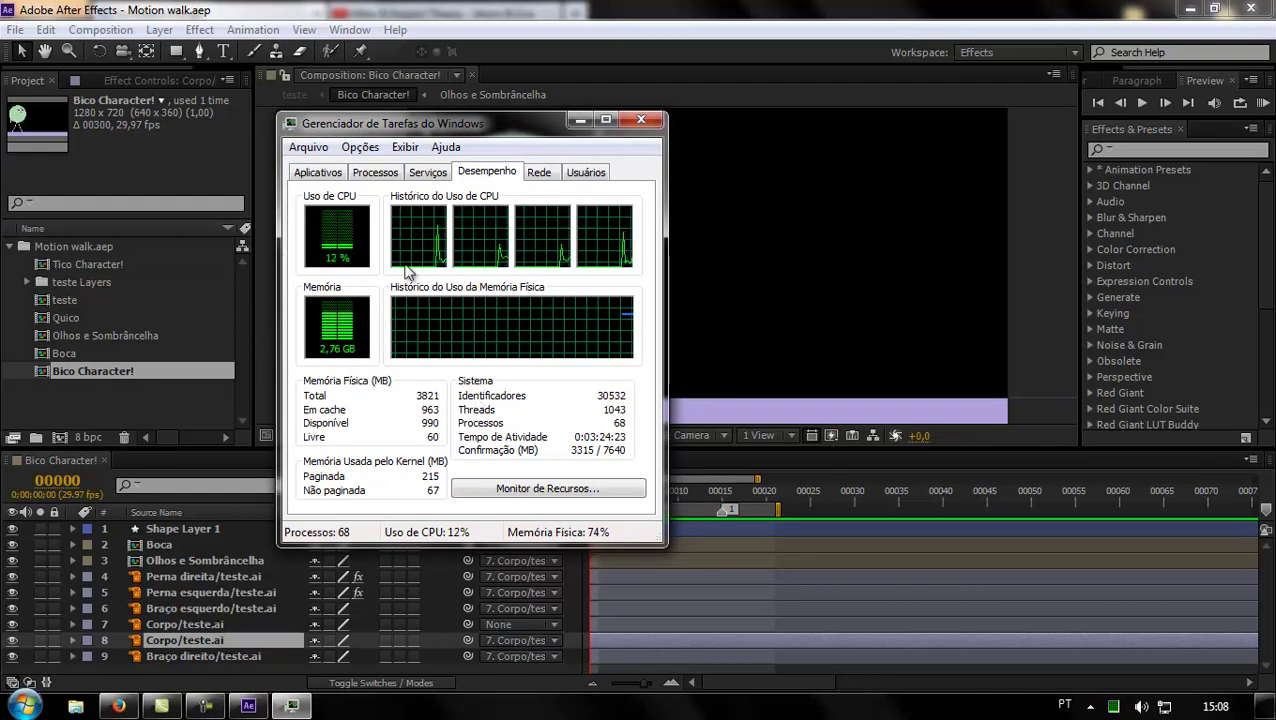
click(401, 176)
End the uTorrent.exe and Steam.exe processes, confirming each, then close Task Manager.
drag(634, 265, 626, 401)
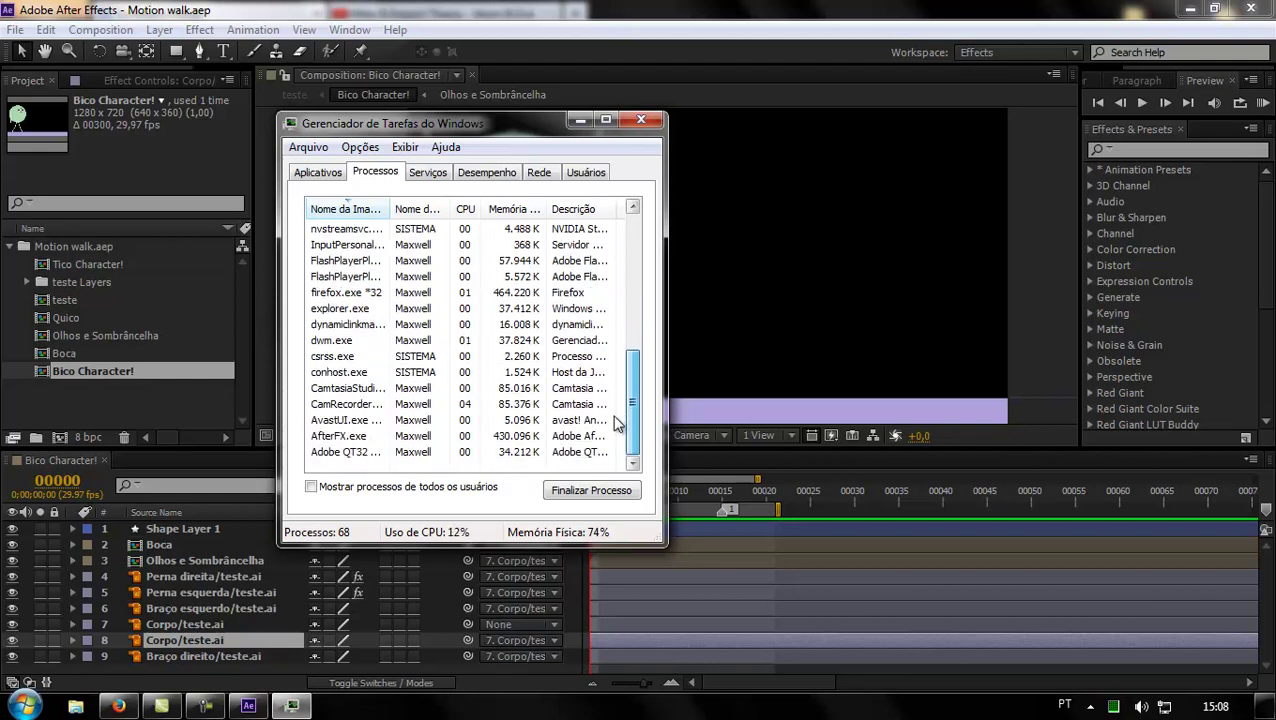
drag(630, 432, 631, 296)
click(540, 277)
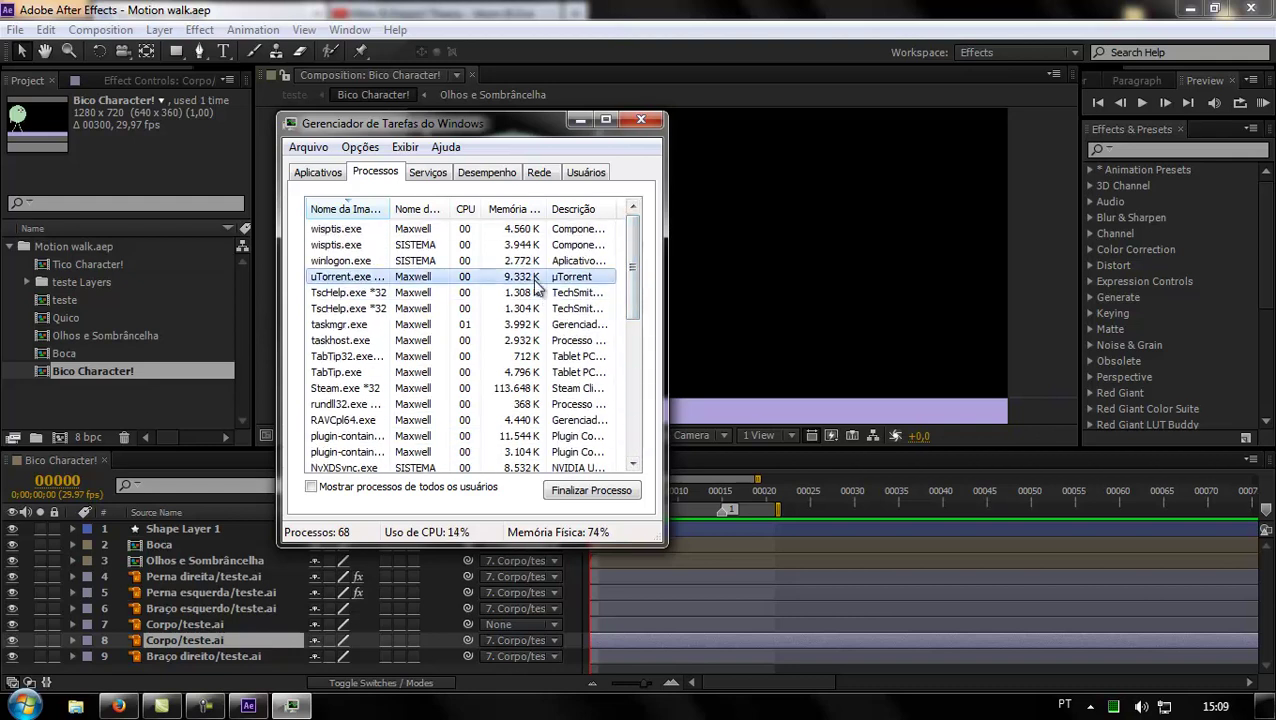
click(603, 490)
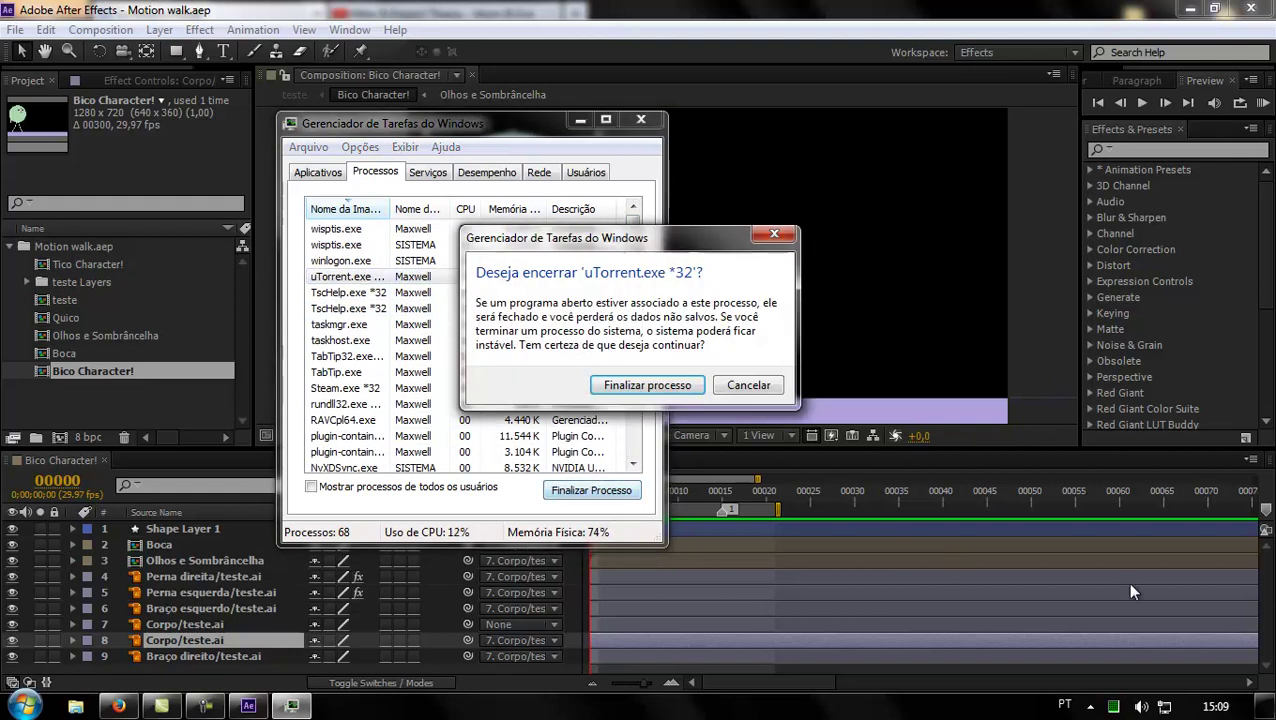
click(636, 390)
click(519, 372)
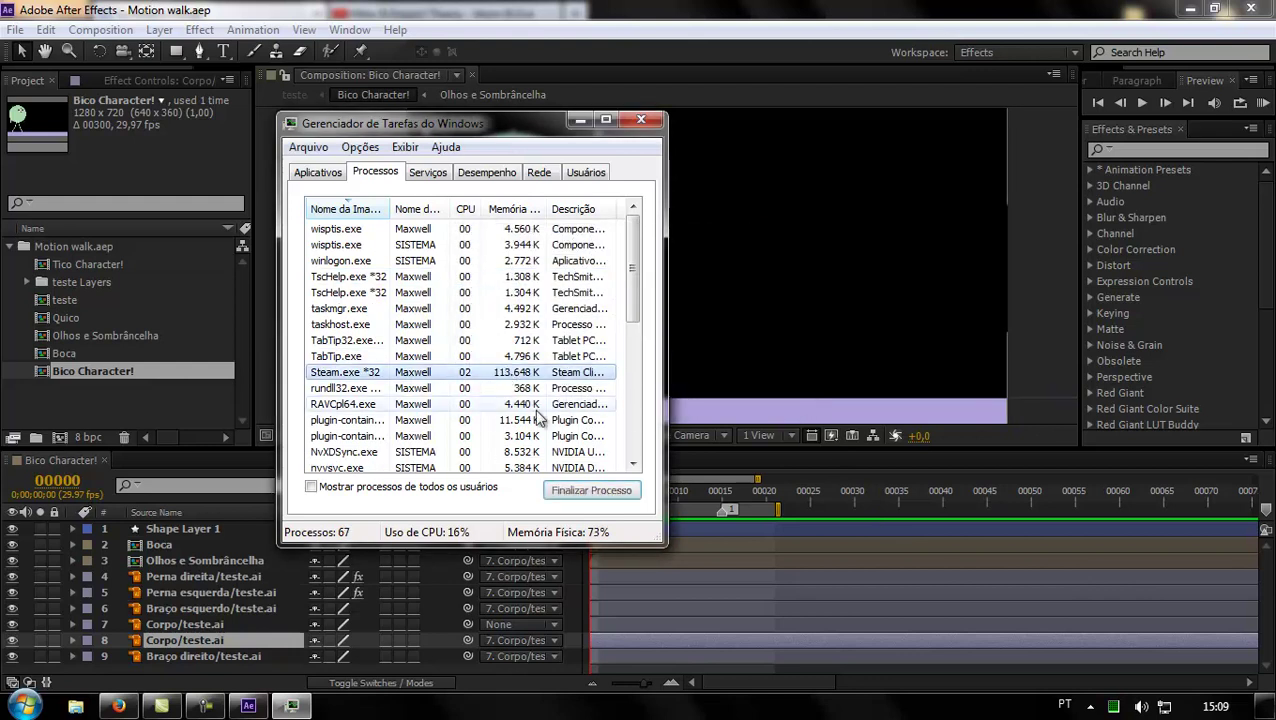
click(591, 490)
click(625, 384)
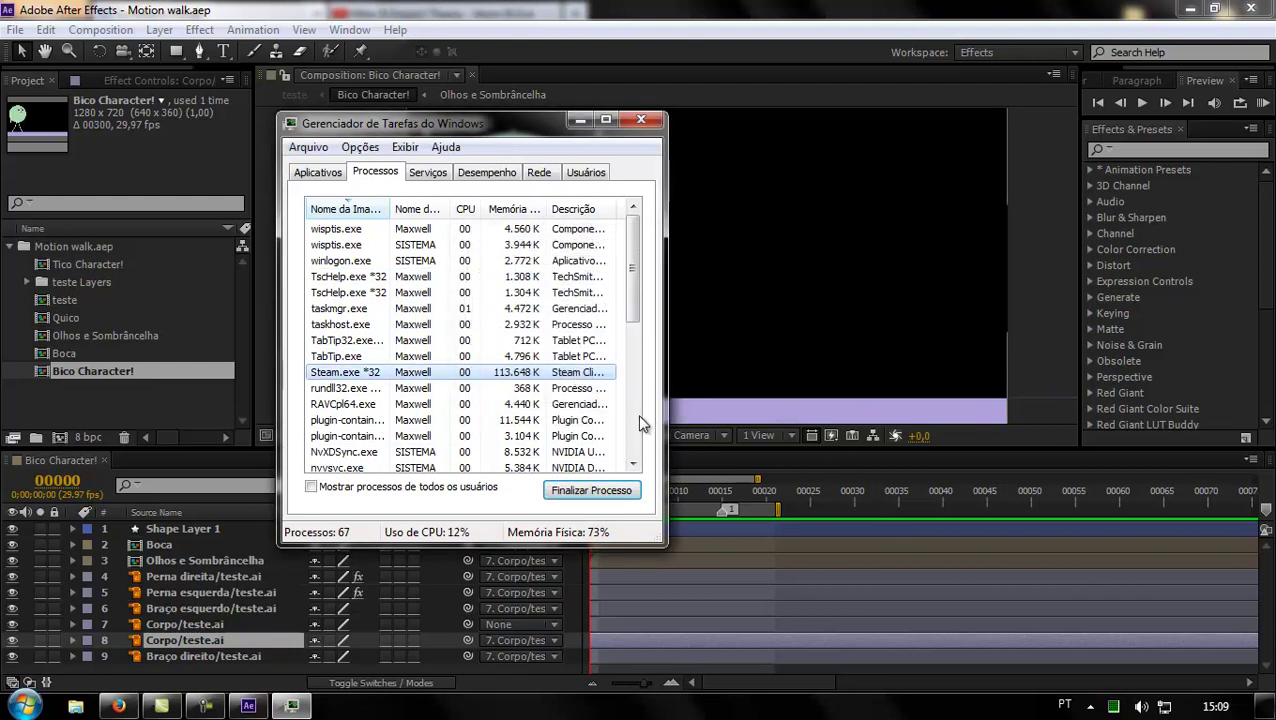
click(640, 121)
Scrub through the walk animation and stop at frame 6.
drag(592, 492, 612, 495)
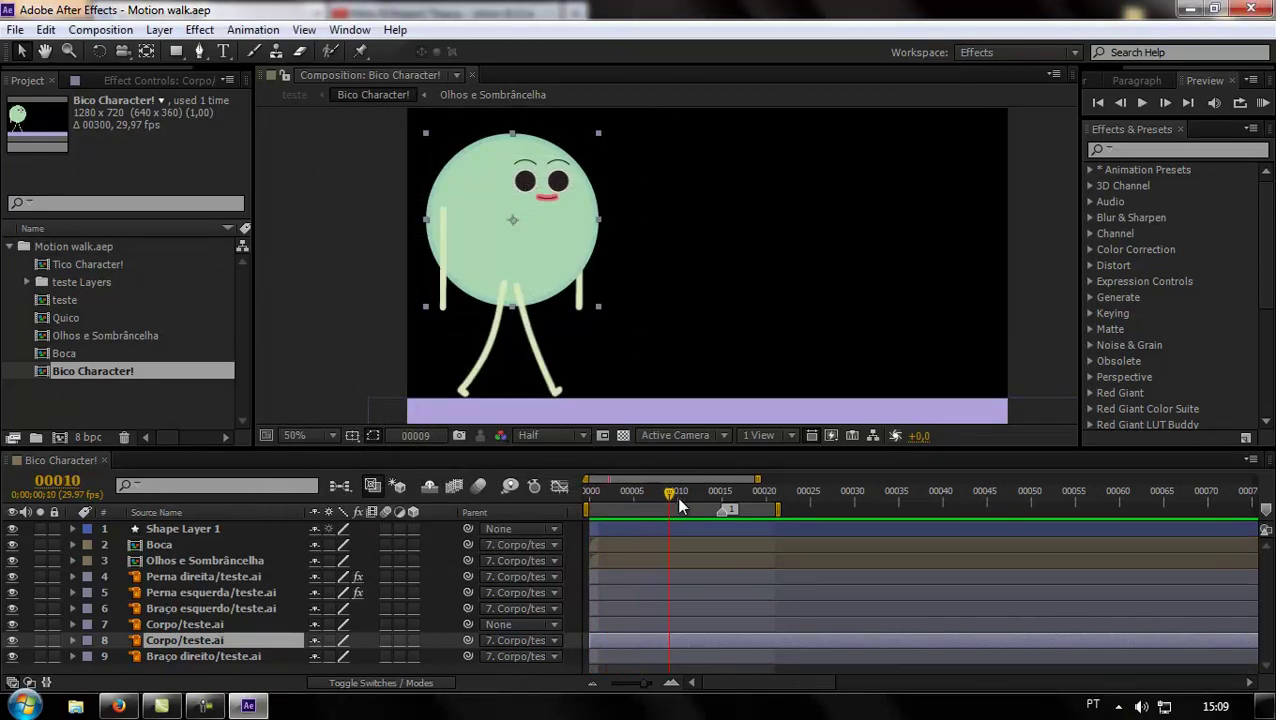
drag(733, 507, 770, 507)
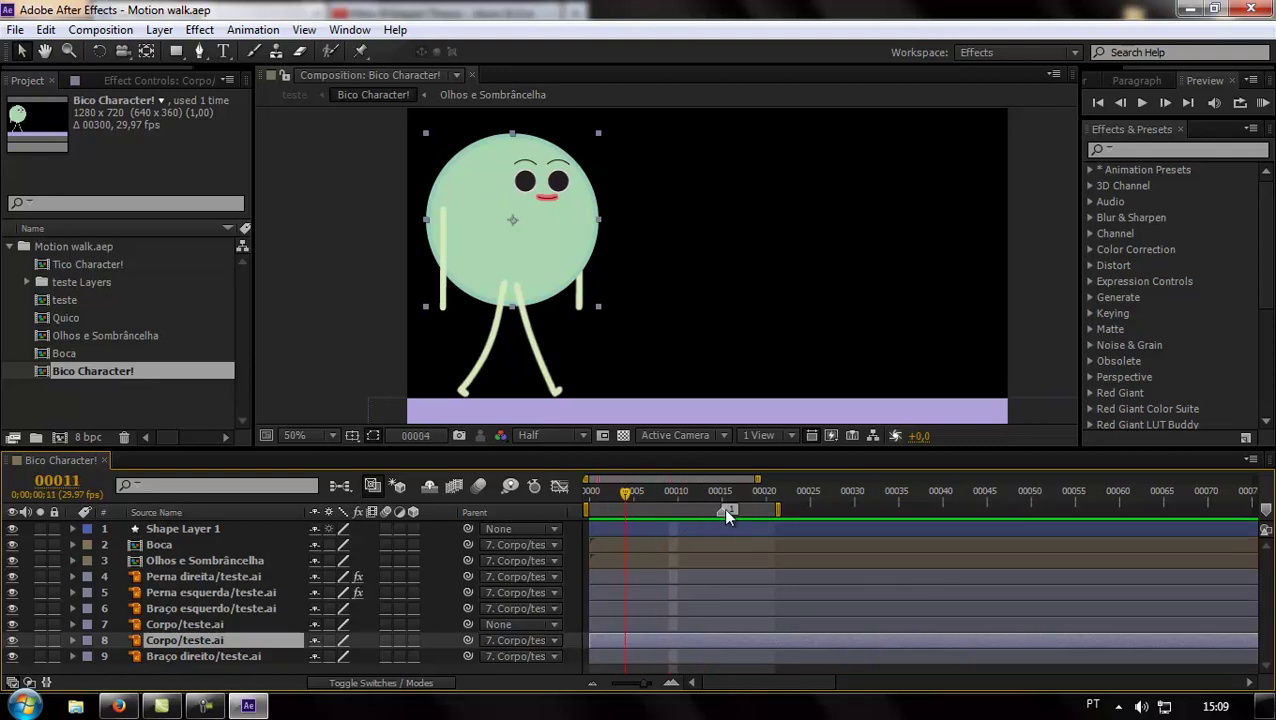
click(644, 517)
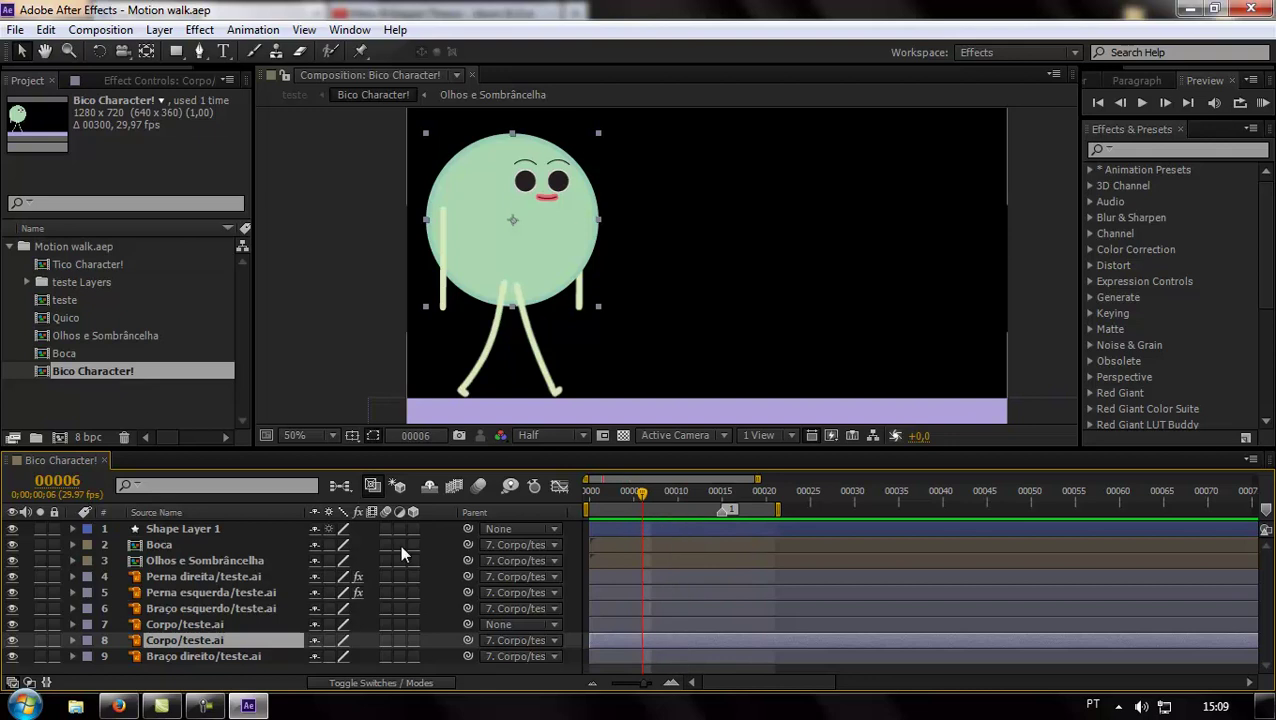
Select then deselect the Perna direita leg layer and bring up the File menu.
click(250, 576)
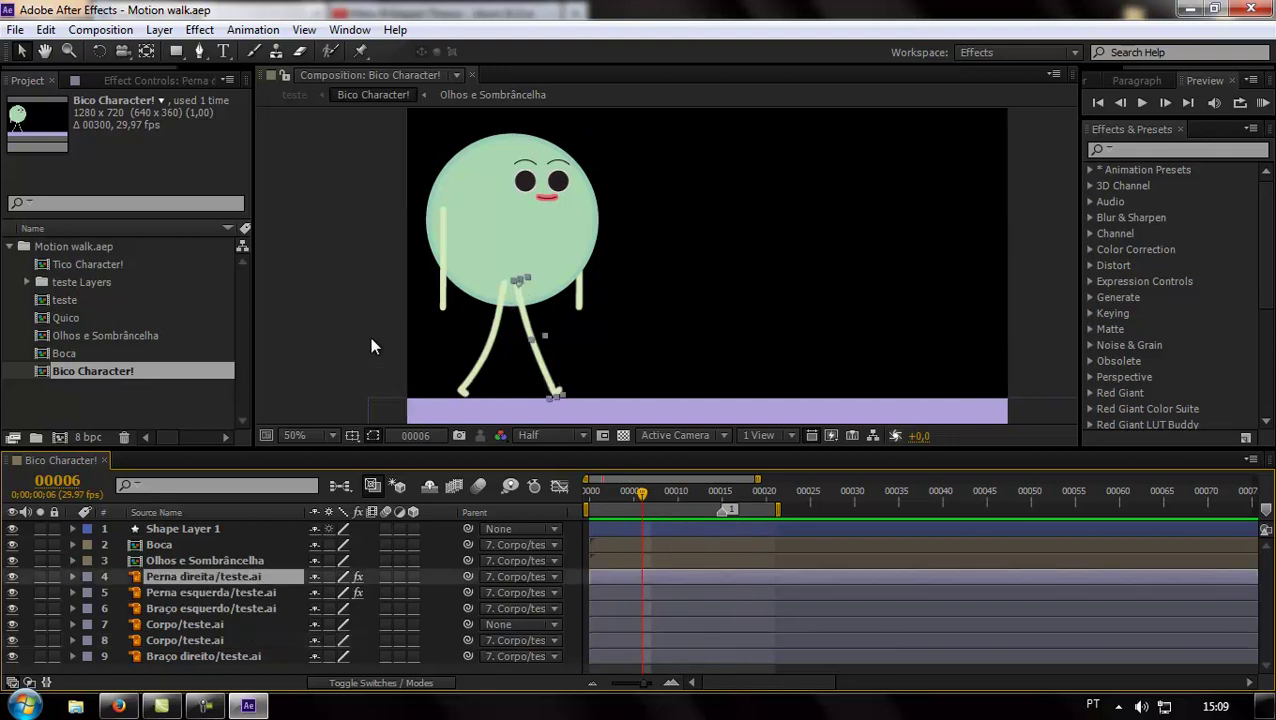
click(394, 248)
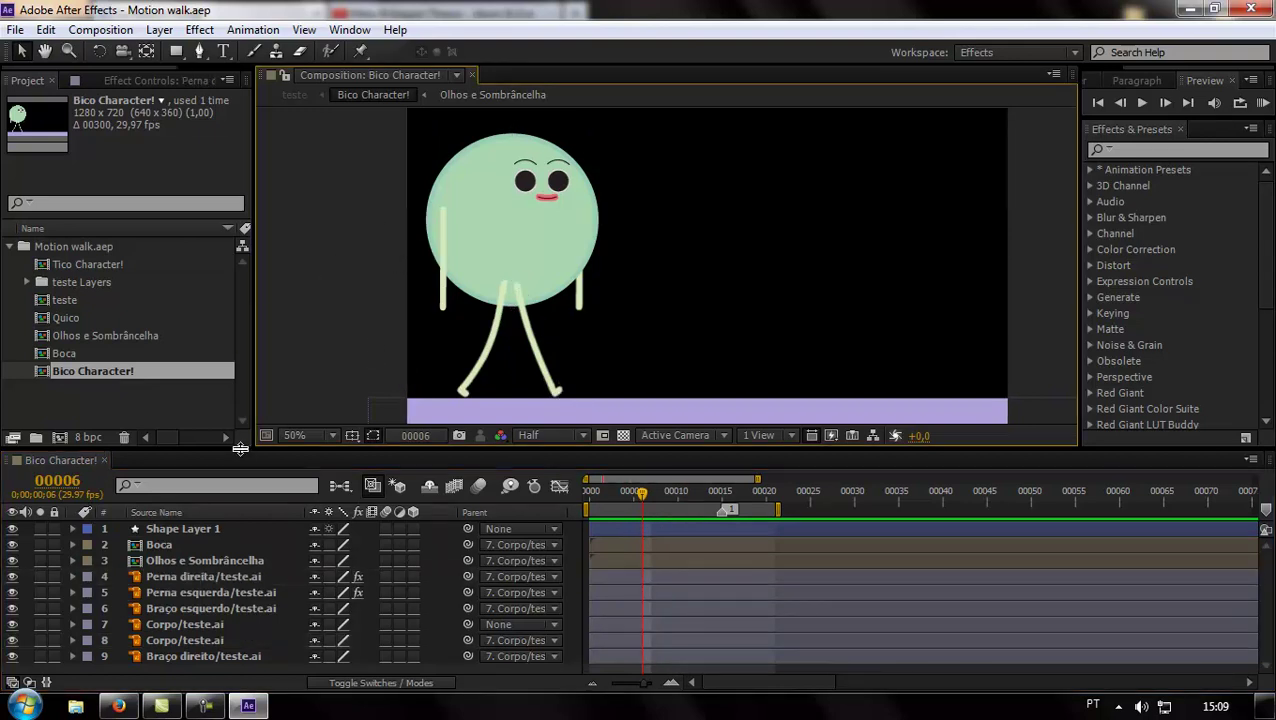
click(15, 29)
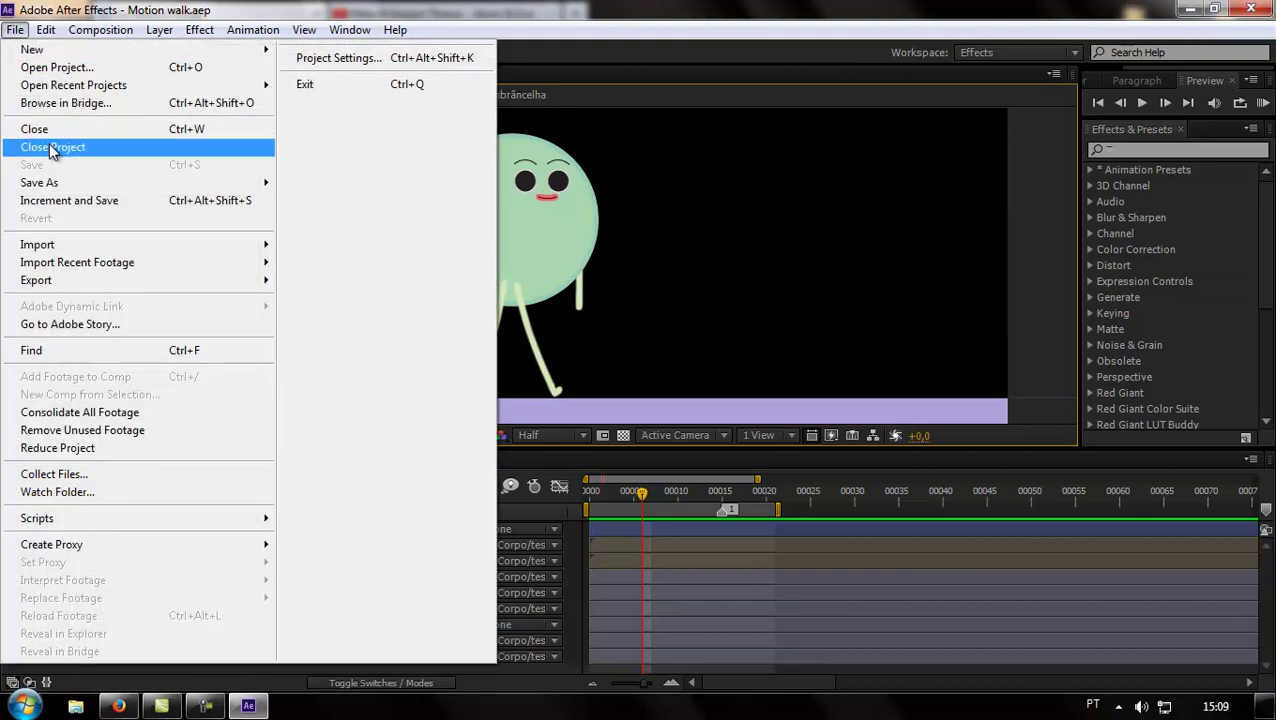
Close the Motion walk project and create a new composition, Comp 1.
click(55, 148)
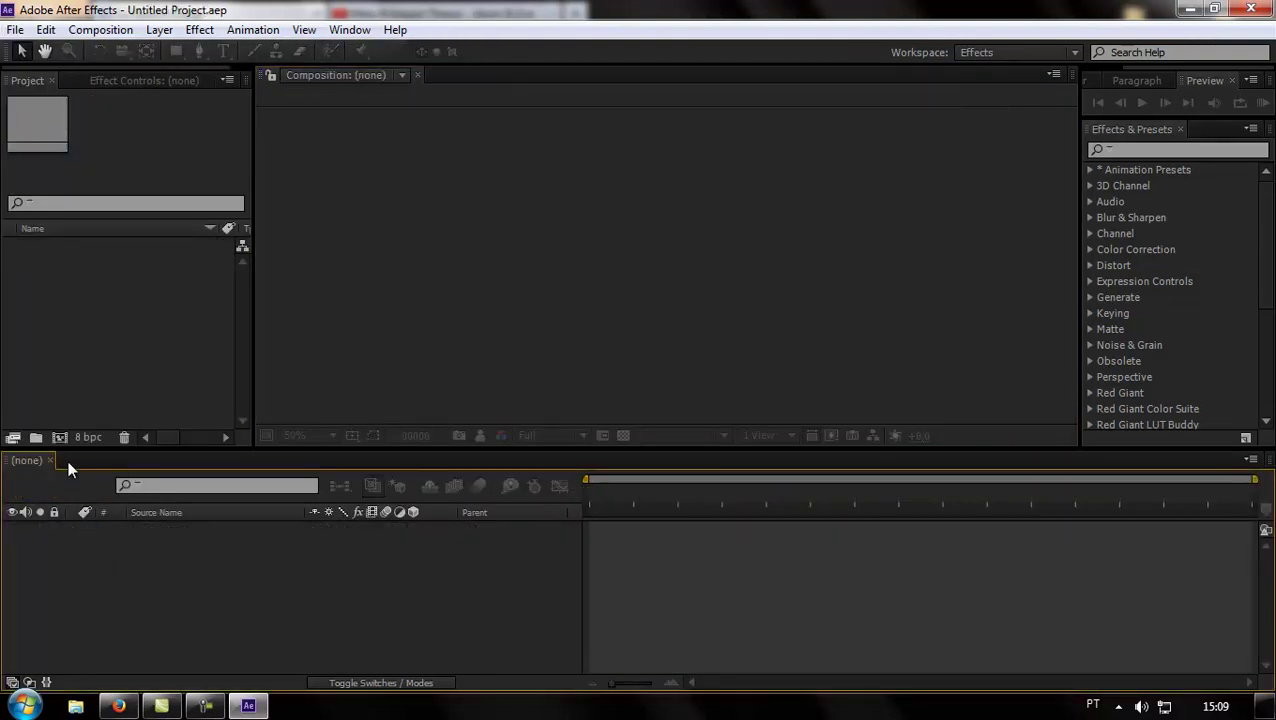
click(60, 437)
click(648, 541)
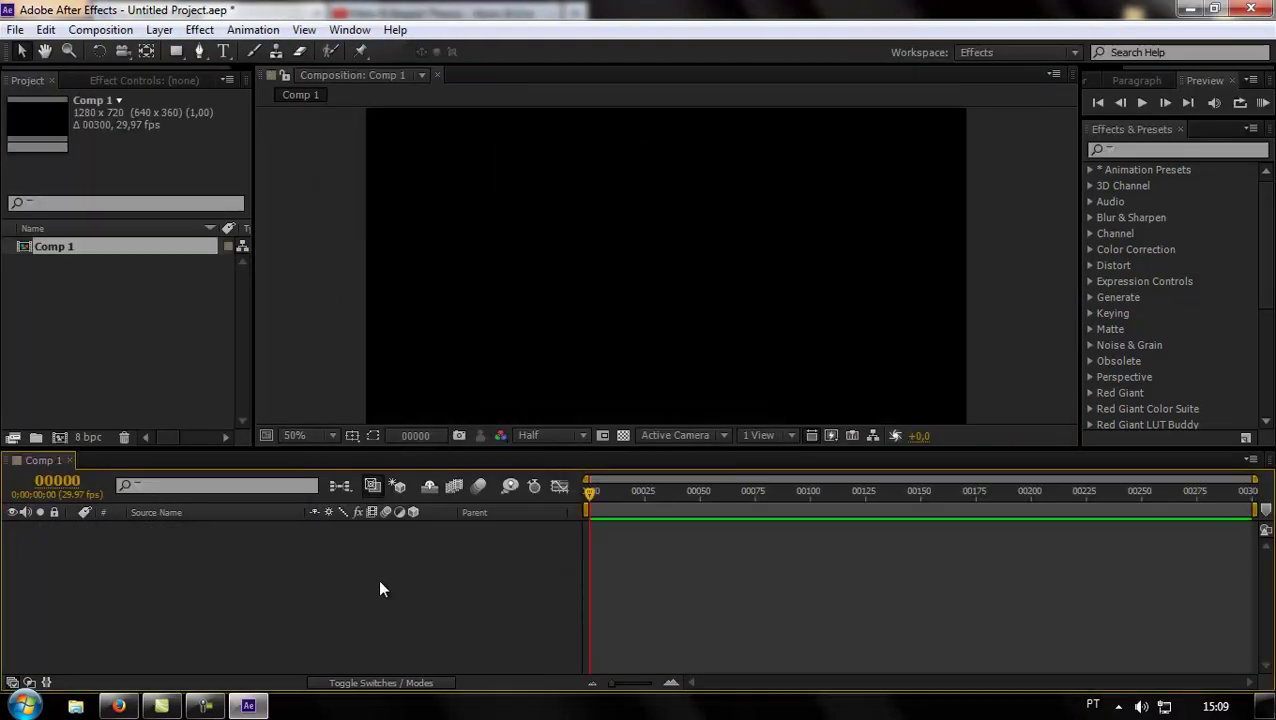
Add a new solid layer named FORM to Comp 1.
right_click(284, 585)
mouse_move(427, 386)
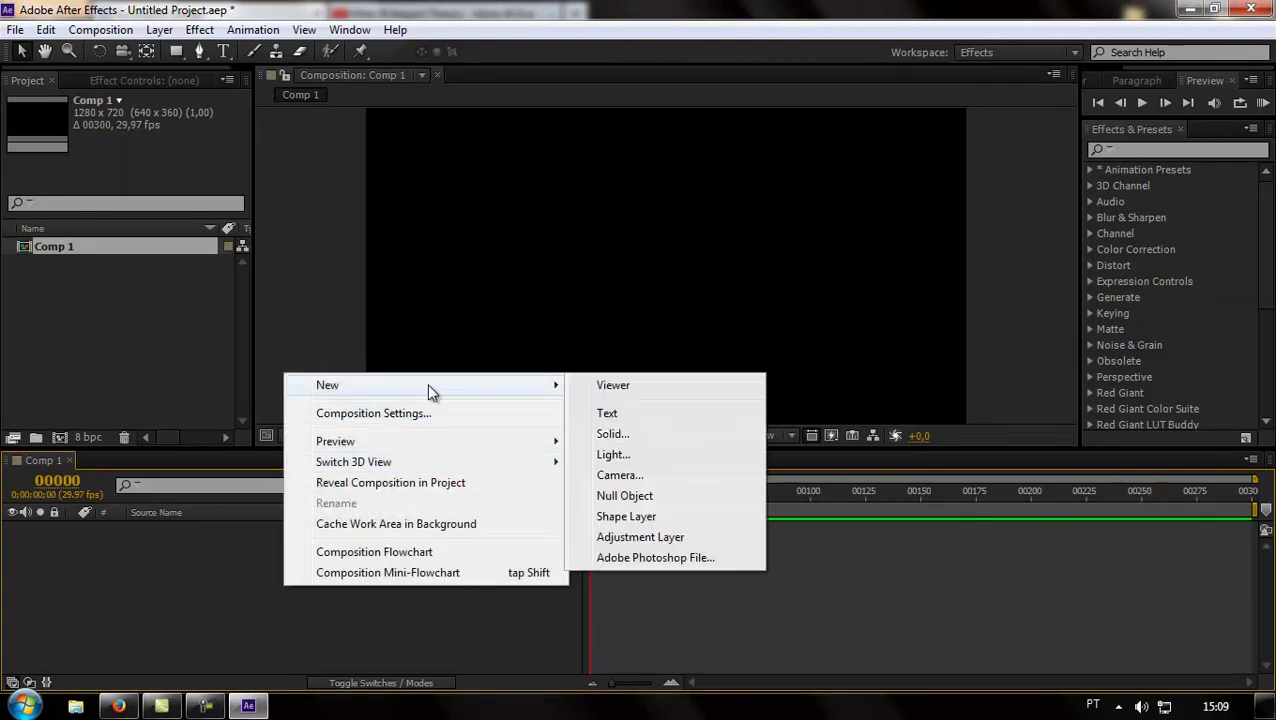
click(643, 438)
text(FORM)
key(Return)
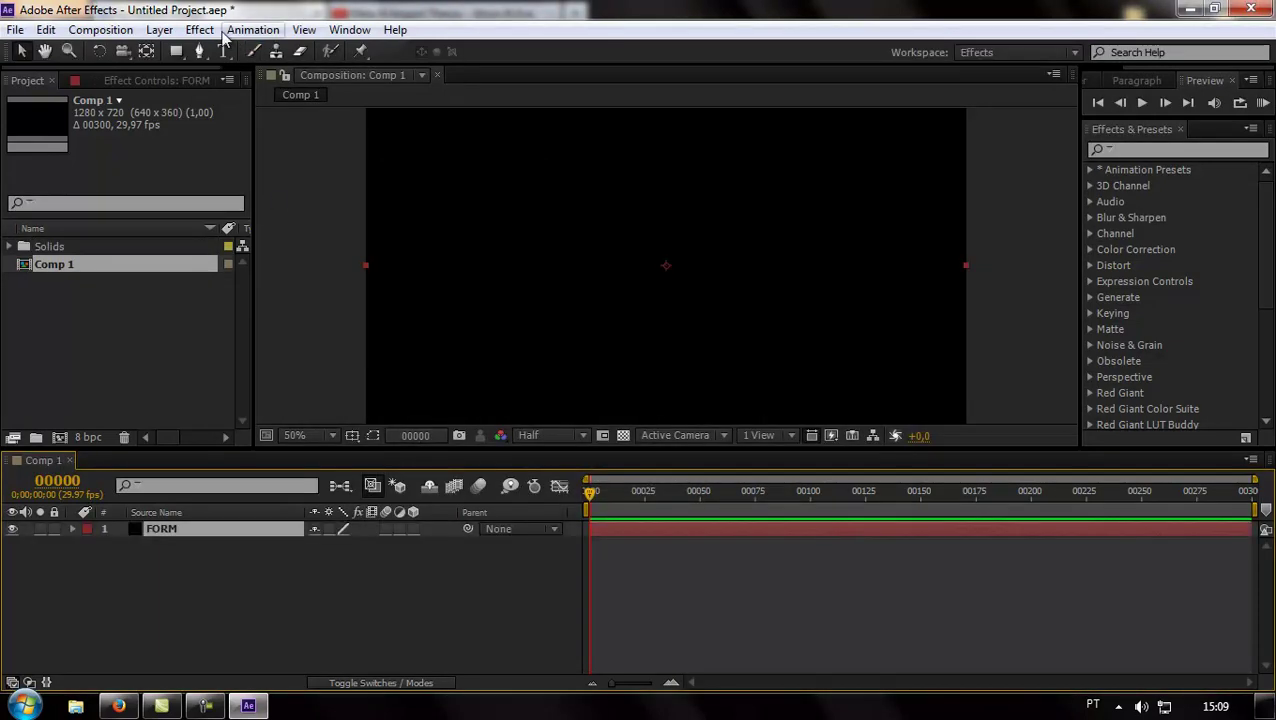
Apply Trapcode Form to the FORM layer and view the particle grid at frame 69.
click(203, 30)
mouse_move(339, 658)
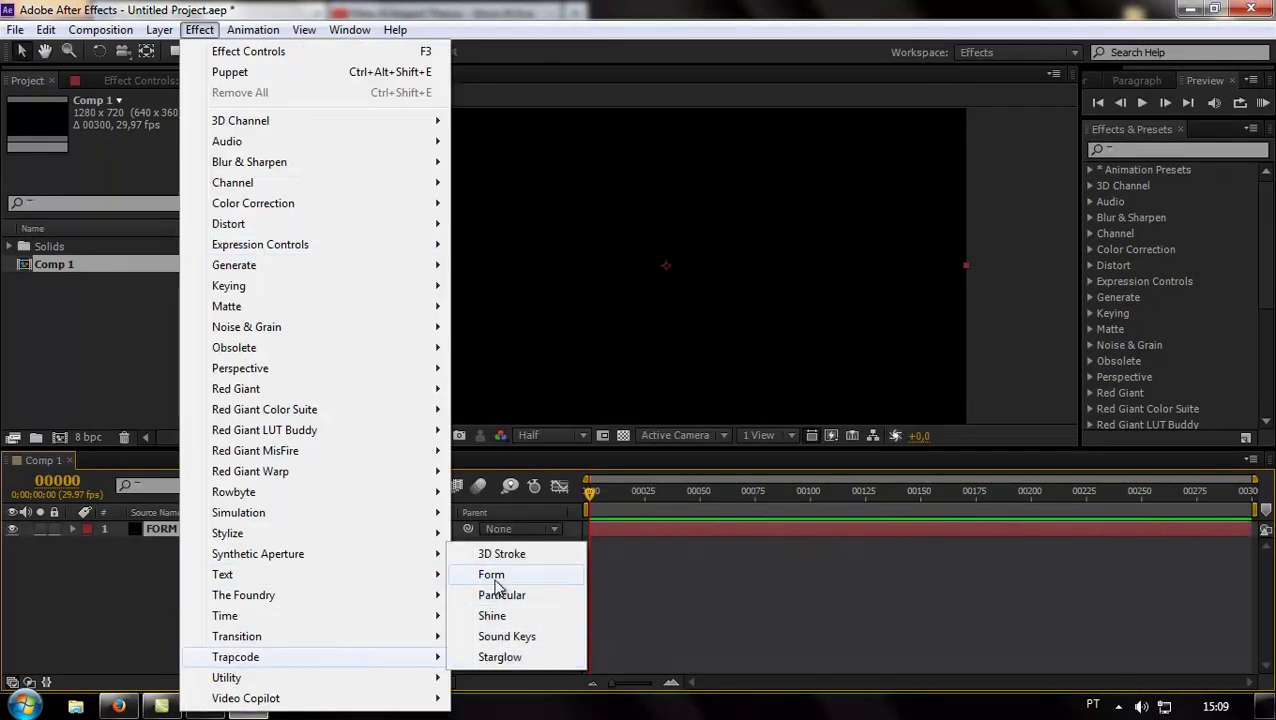
click(492, 575)
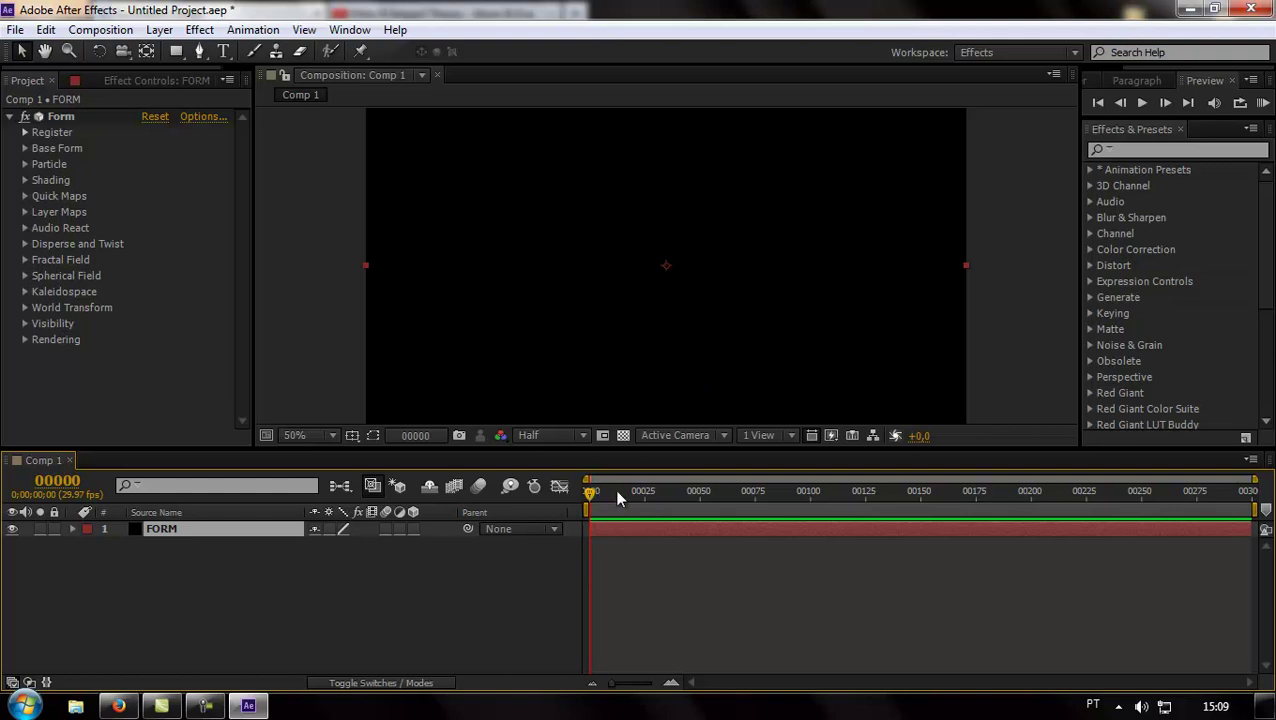
click(741, 495)
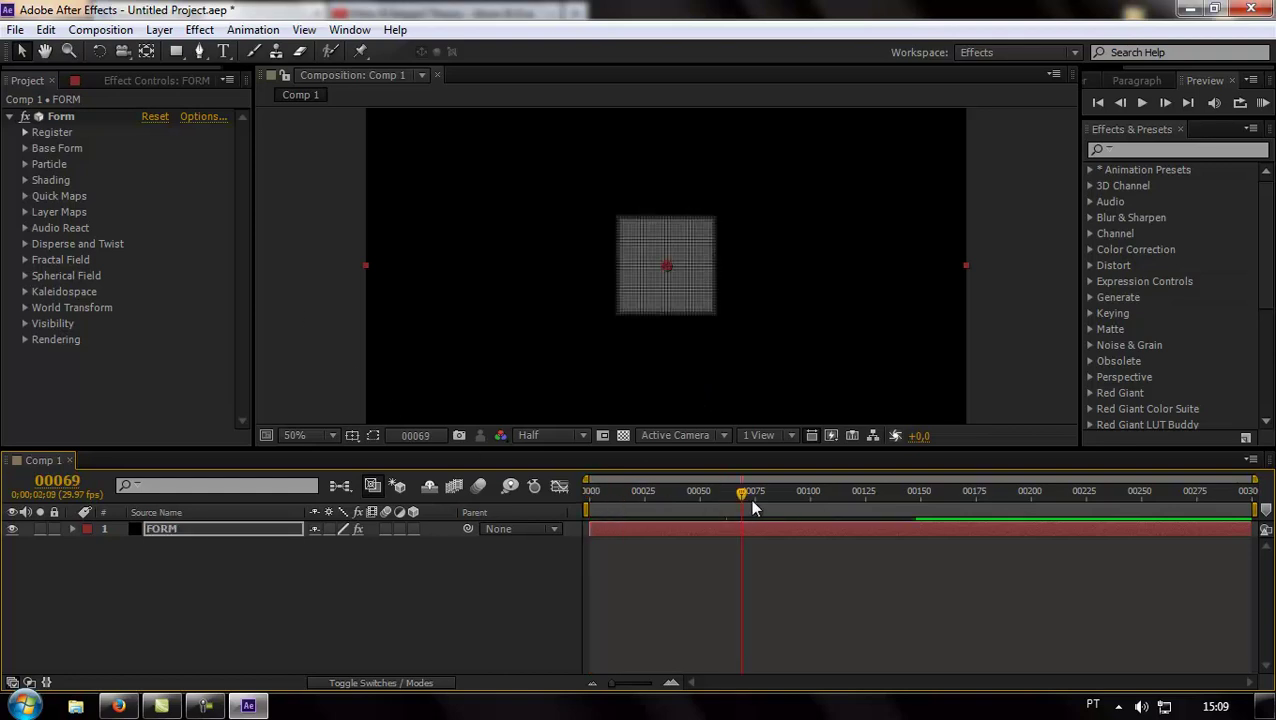
Create a new camera from the timeline's New menu using the 28mm lens preset.
right_click(153, 575)
mouse_move(400, 375)
click(485, 466)
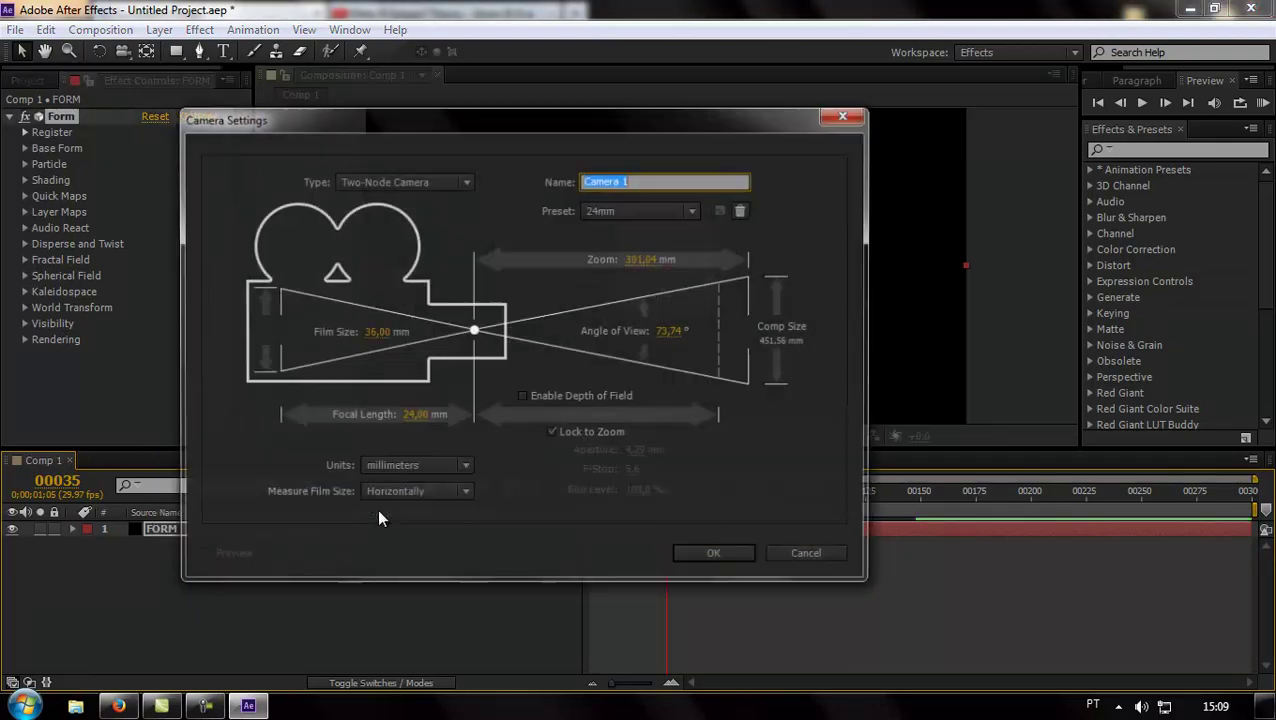
click(663, 211)
click(655, 322)
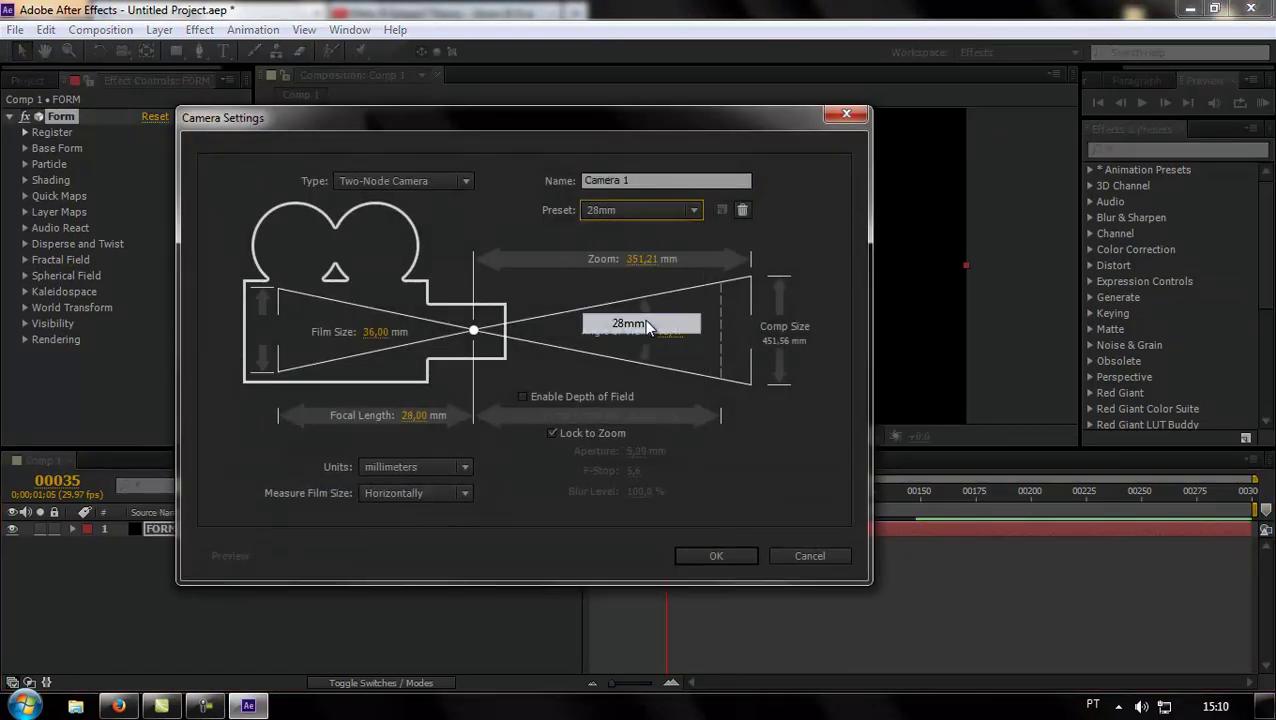
click(711, 554)
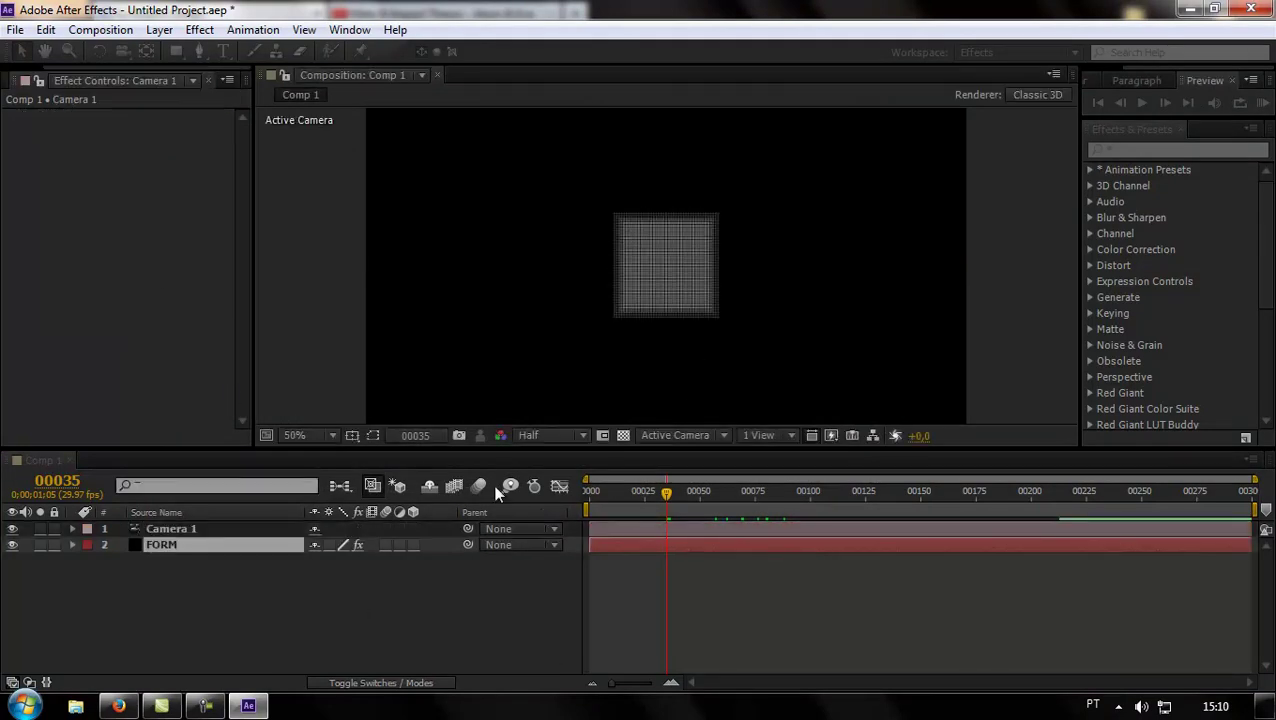
Use the Orbit Camera Tool to orbit Camera 1 around the FORM grid panels.
drag(131, 51, 175, 69)
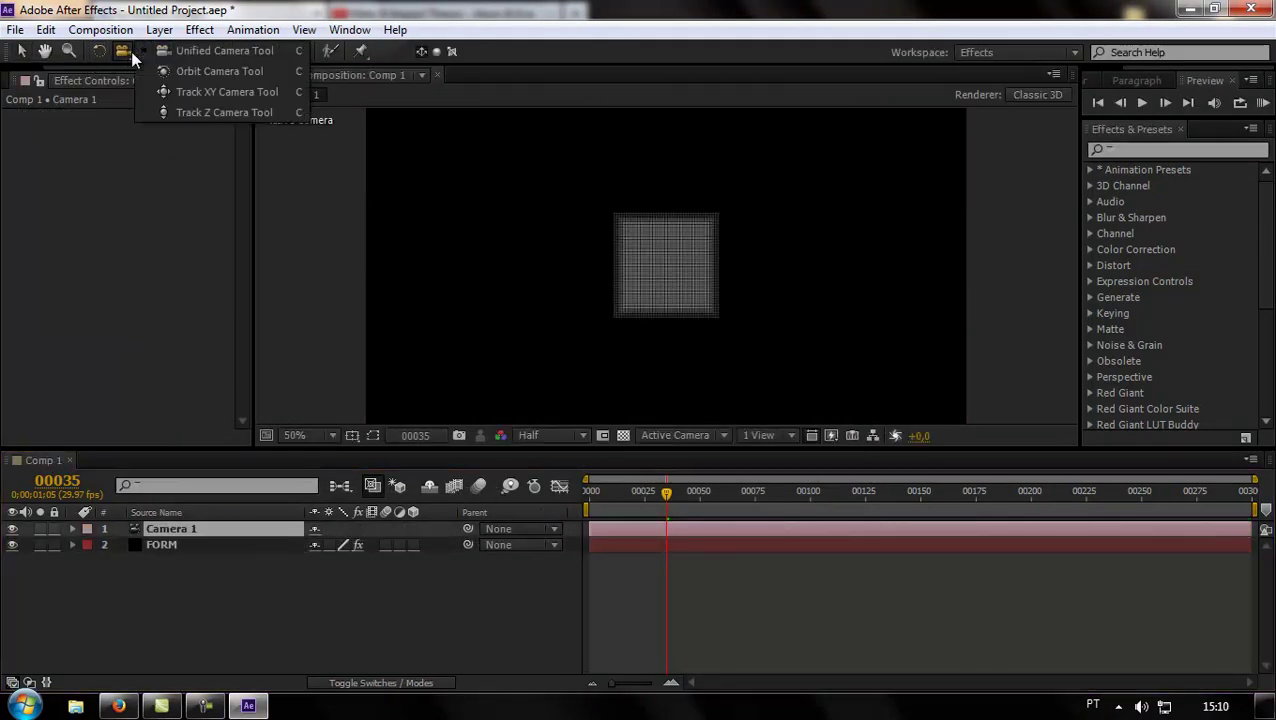
mouse_move(629, 288)
mouse_down()
mouse_move(506, 225)
mouse_move(760, 375)
mouse_move(797, 290)
mouse_move(717, 298)
mouse_move(336, 228)
mouse_up()
scroll(723, 322, up, 4)
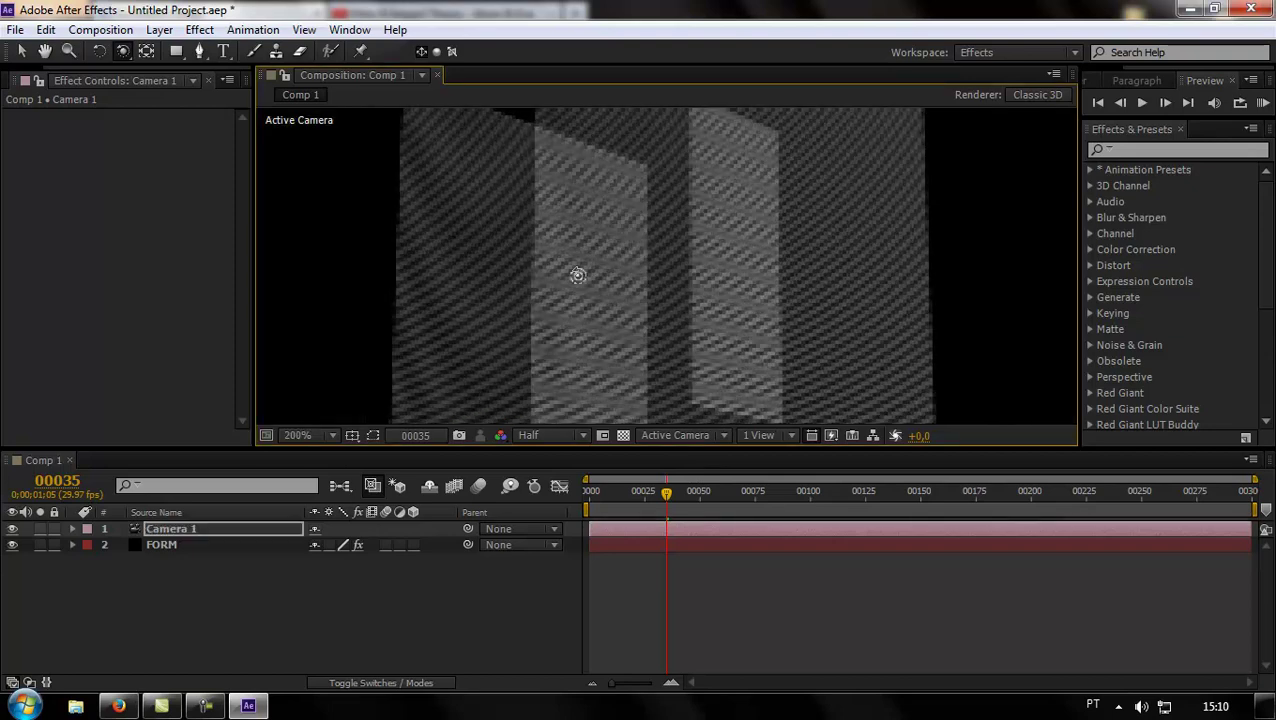
scroll(466, 268, down, 6)
scroll(466, 268, down, 1)
mouse_move(749, 387)
mouse_down()
mouse_move(592, 293)
mouse_move(675, 356)
mouse_up()
scroll(598, 290, up, 5)
scroll(601, 296, up, 1)
scroll(601, 296, down, 1)
Keyframe Camera 1's Position at frame 0, then orbit to a new end view at the last frame.
key(Home)
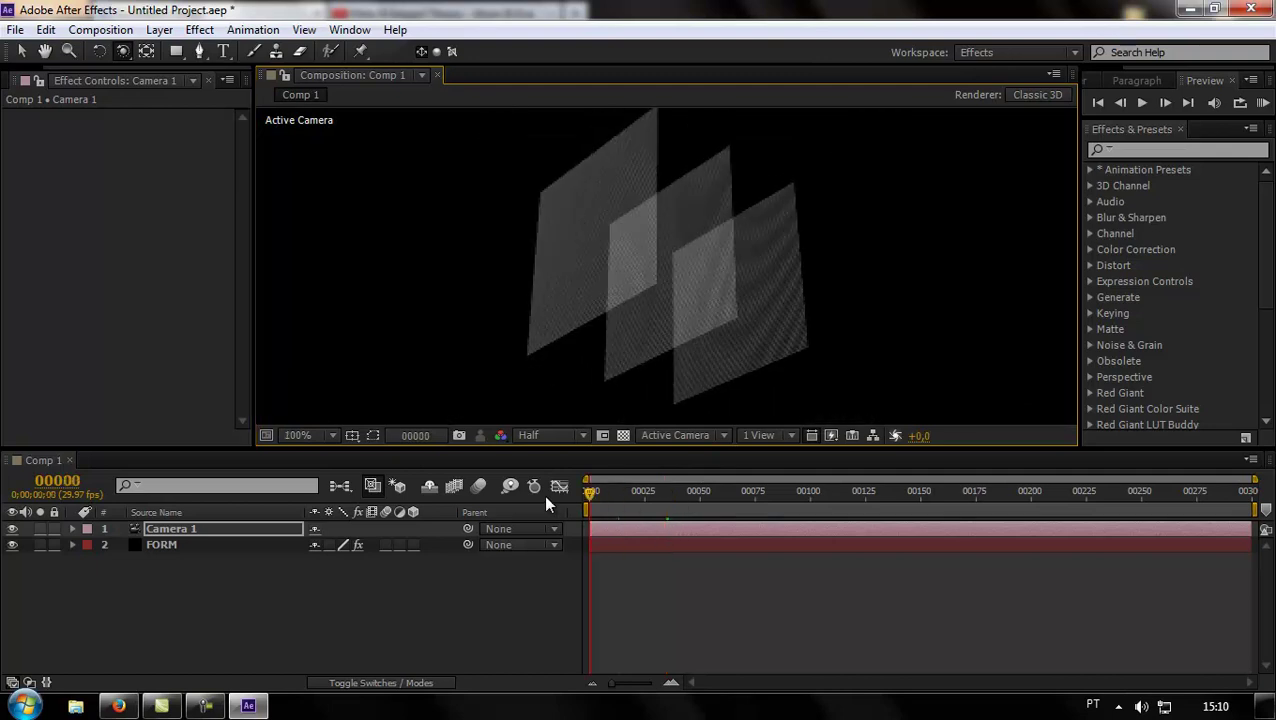
key(alt+shift+p)
click(121, 545)
key(End)
mouse_move(601, 298)
mouse_down()
mouse_move(985, 265)
mouse_move(977, 256)
mouse_up()
drag(1250, 492, 808, 512)
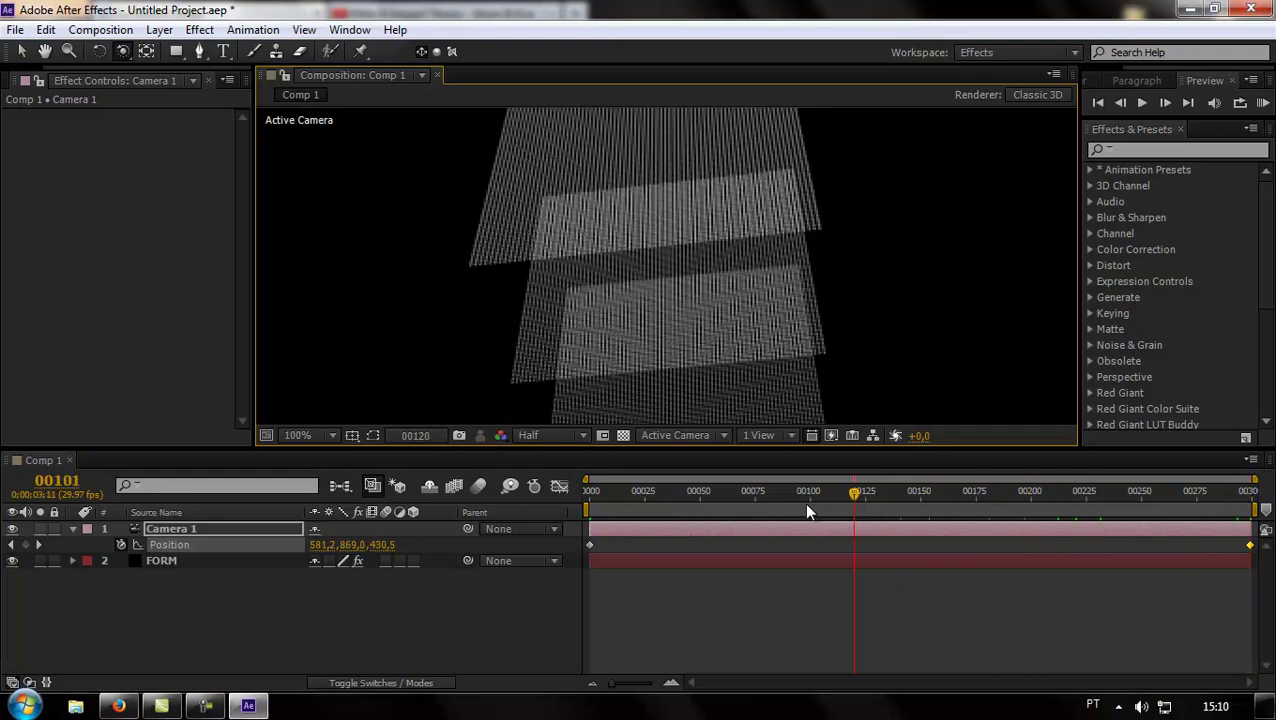
Preview the camera animation from the start, then stop and check frame 44.
drag(808, 512, 552, 500)
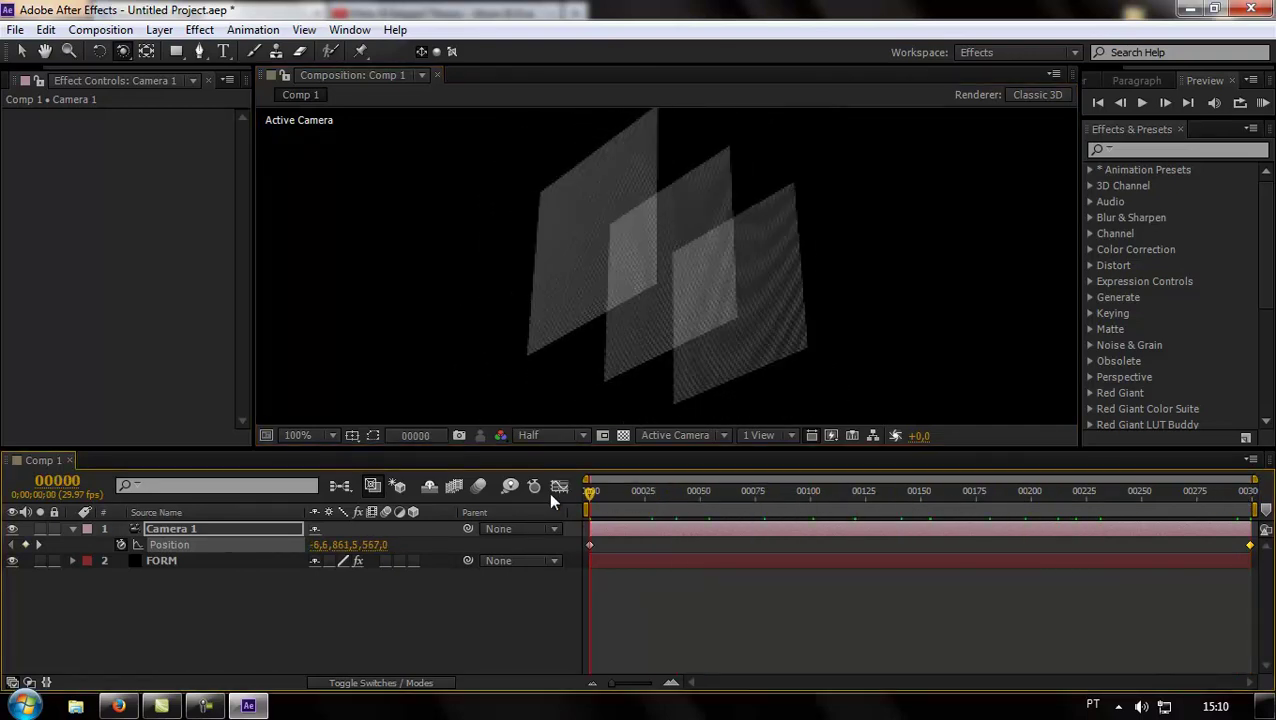
key(KP_0)
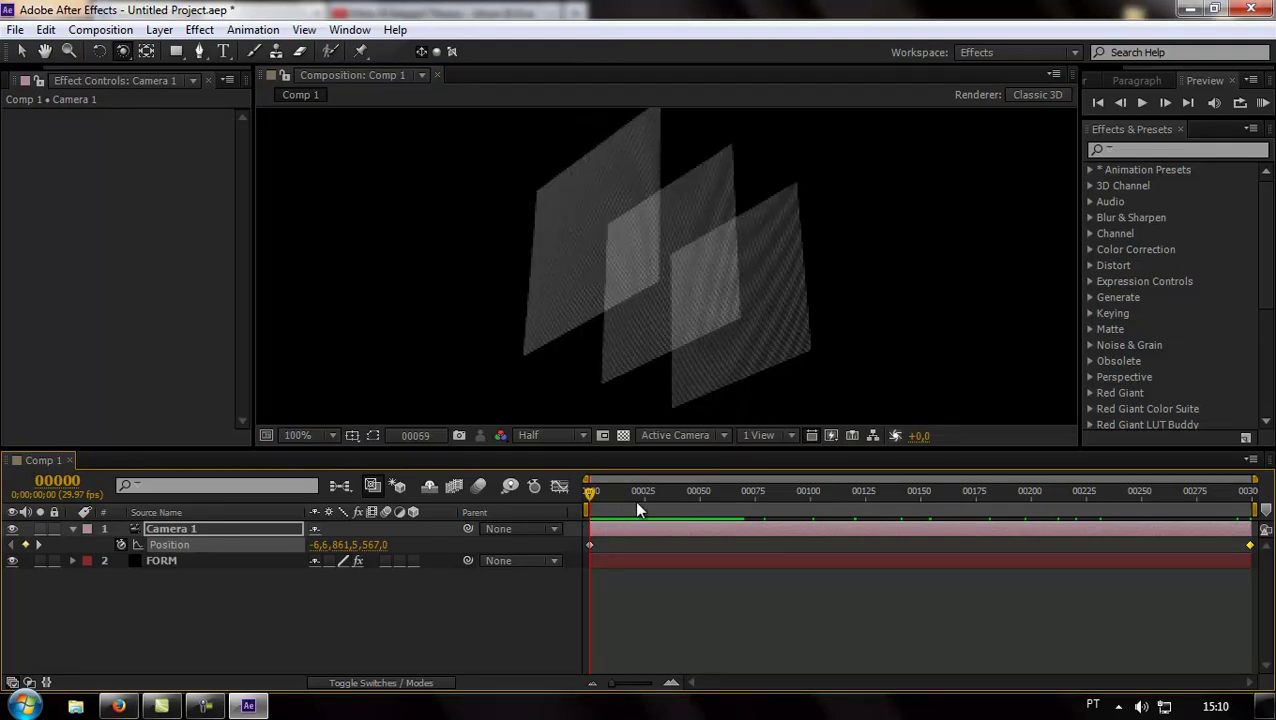
click(624, 495)
drag(624, 495, 686, 495)
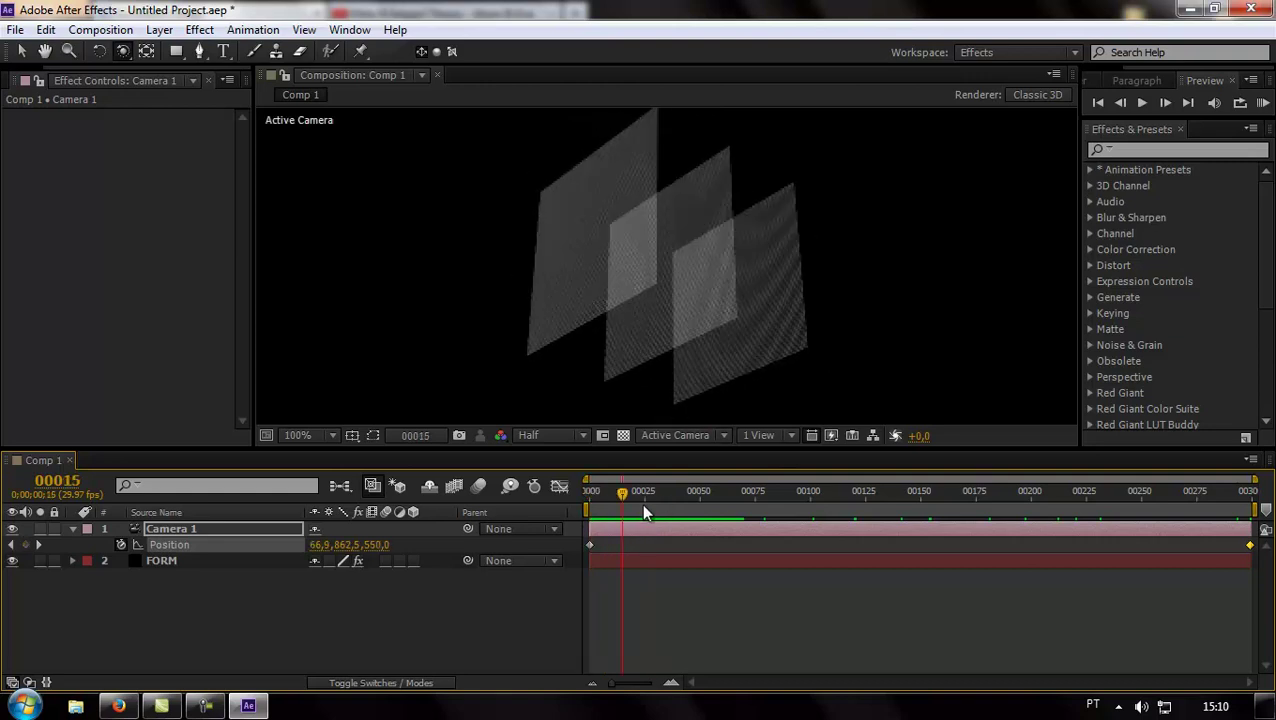
Close the camera-and-Form test project, discarding its unsaved changes.
click(15, 29)
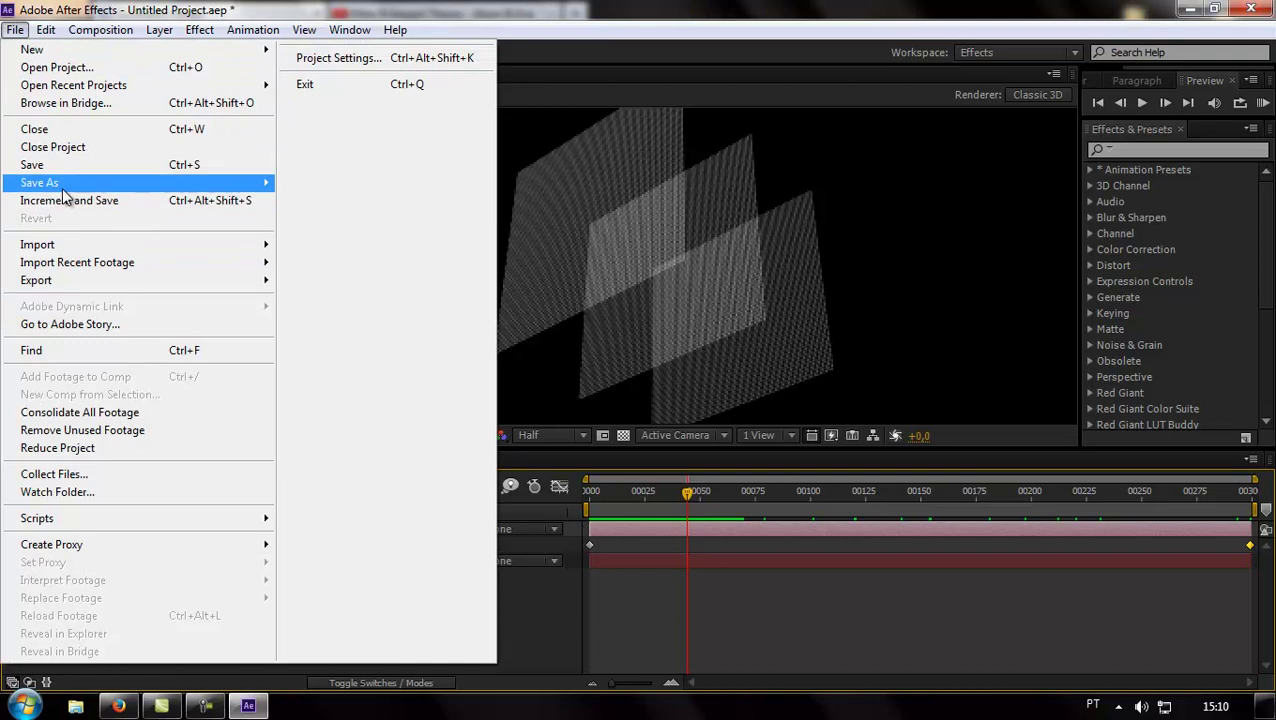
click(55, 147)
click(670, 379)
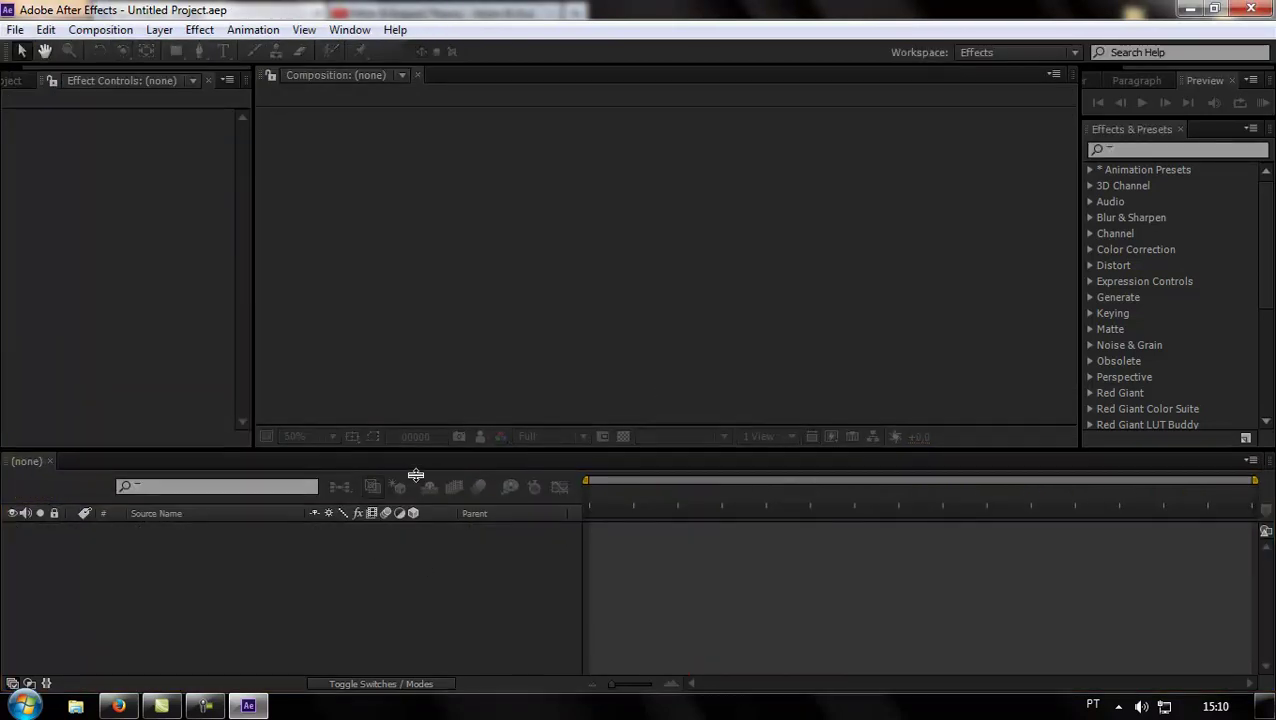
Enlarge the composition panel over the timeline, then bring up the screen recorder's controls.
drag(412, 448, 415, 503)
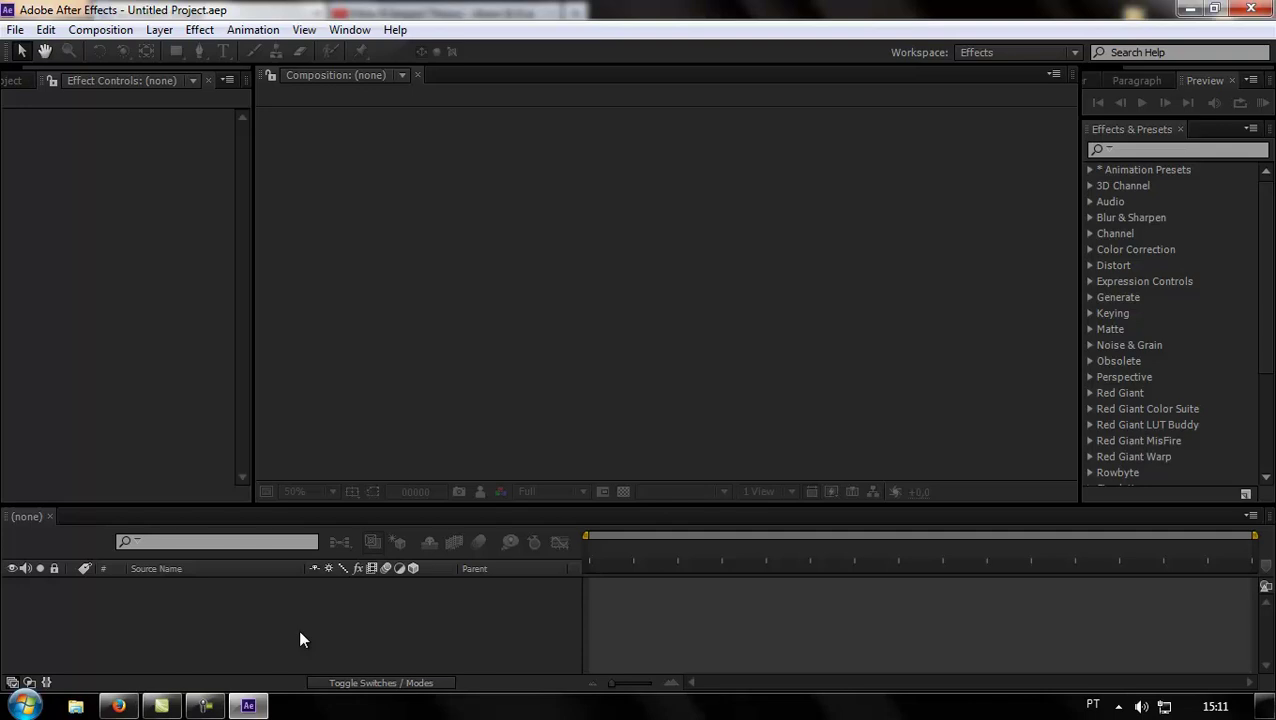
mouse_move(210, 705)
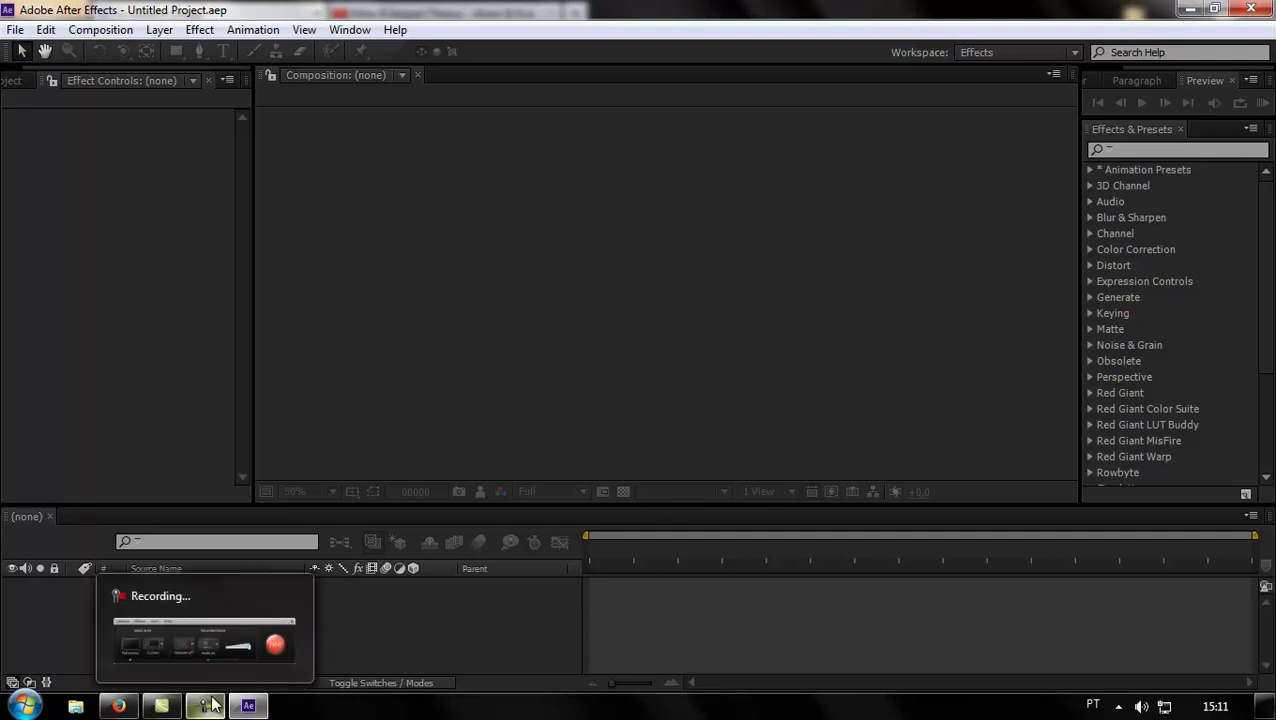
click(210, 705)
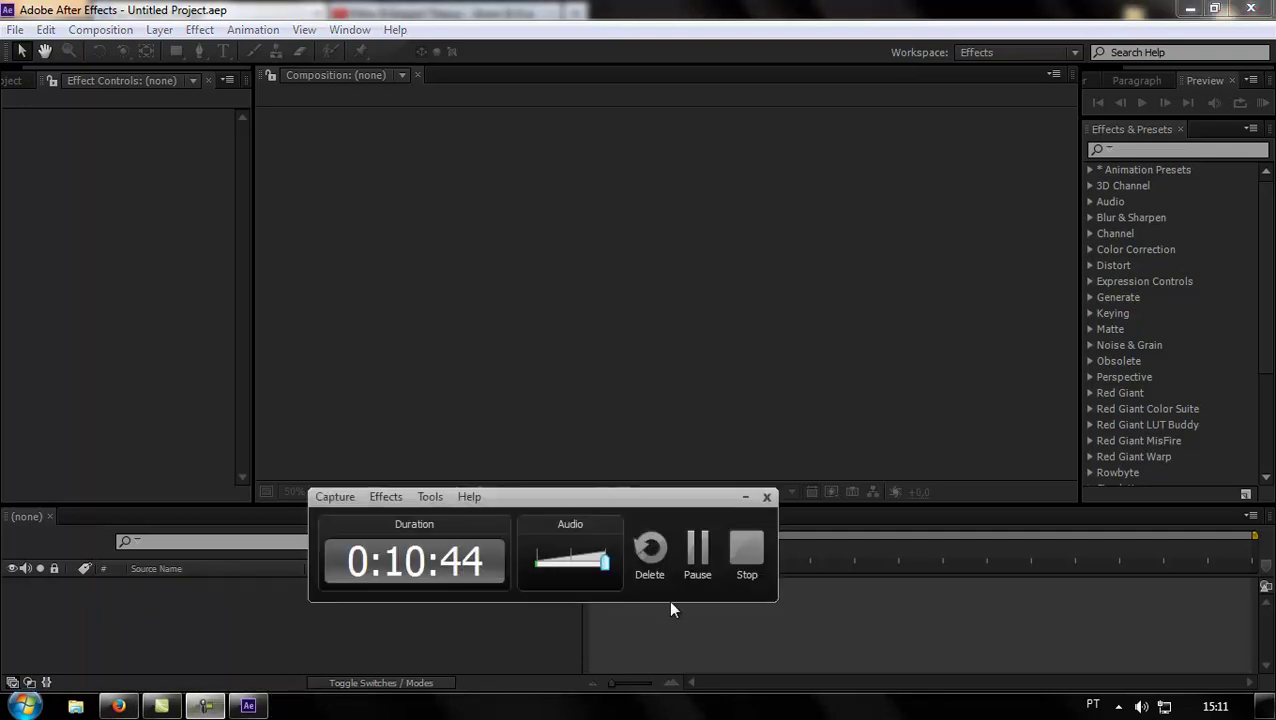